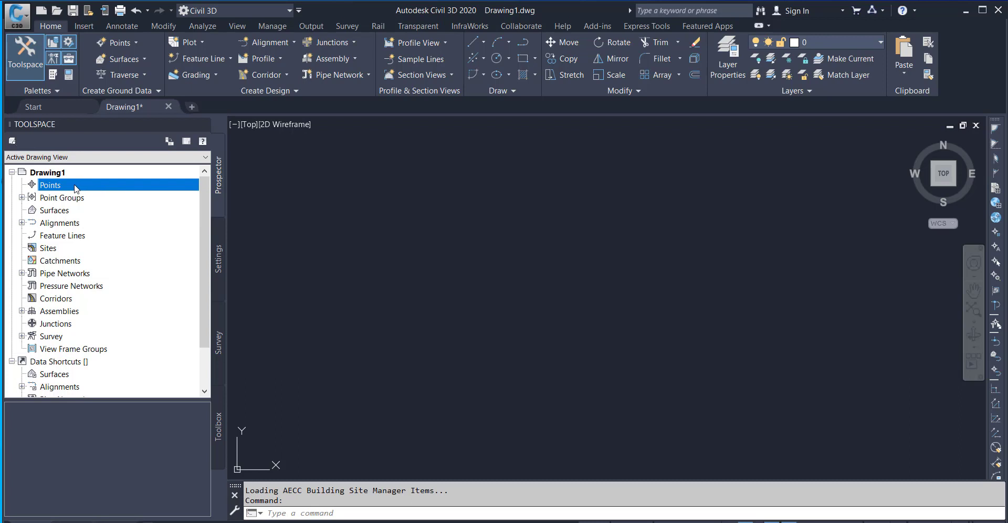
# Start a point import and add the text file Points.txt from folder P as the source.
pyautogui.rightClick(76, 188)
pyautogui.click(109, 193)
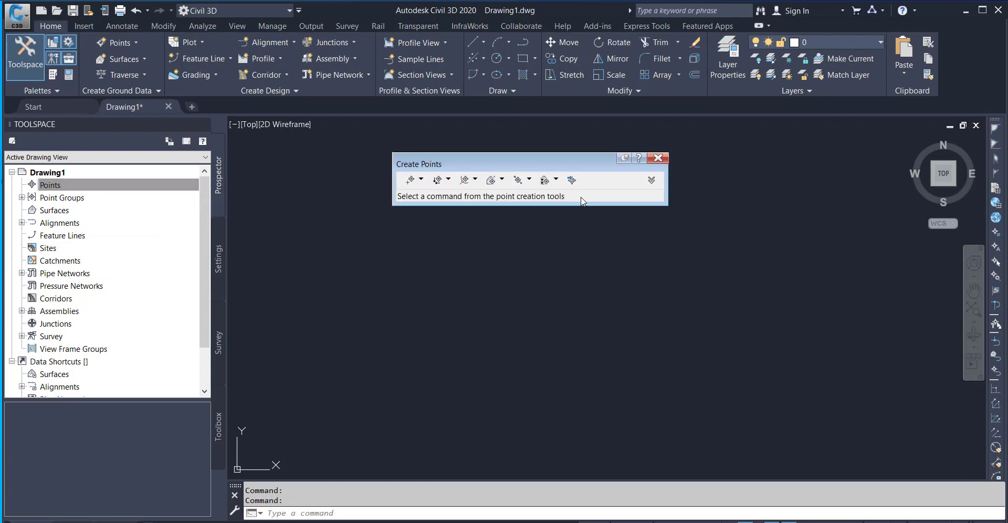
pyautogui.click(571, 180)
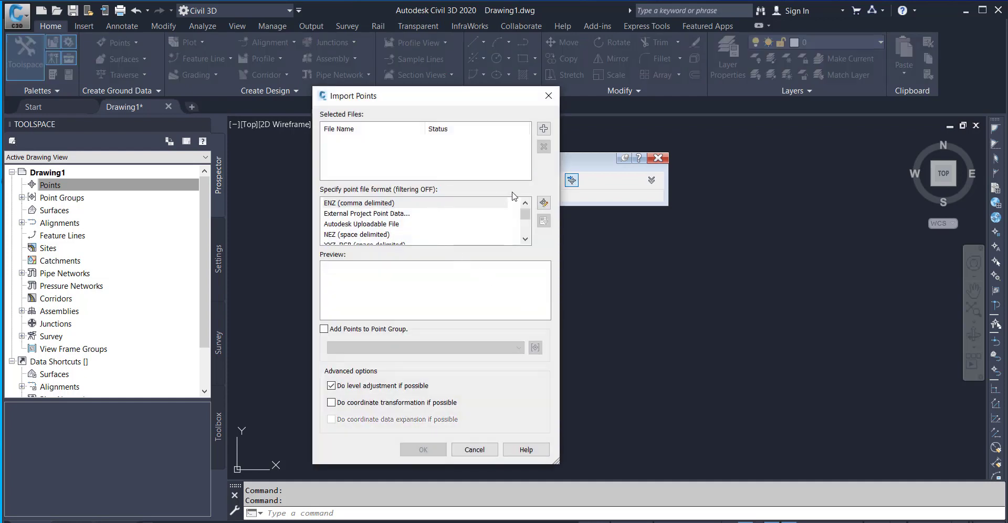
pyautogui.click(544, 129)
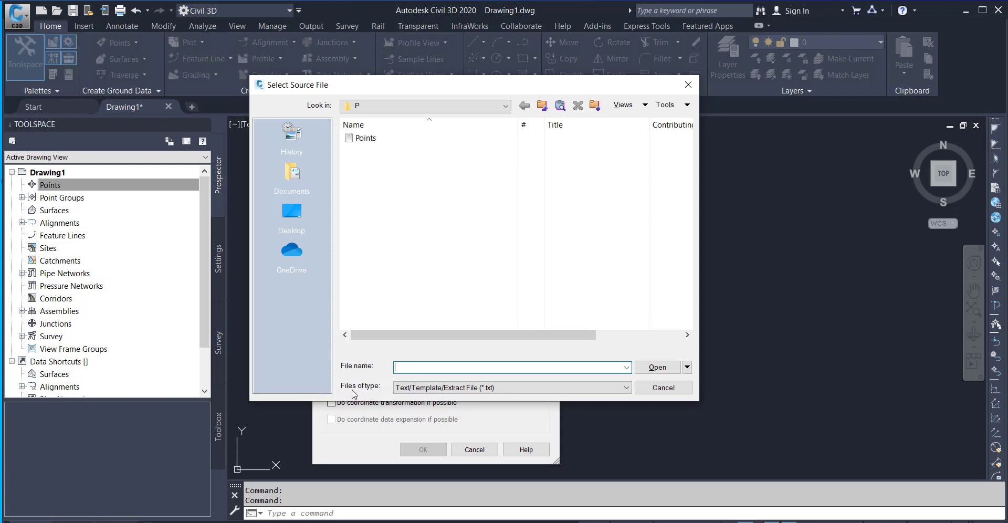
pyautogui.click(444, 390)
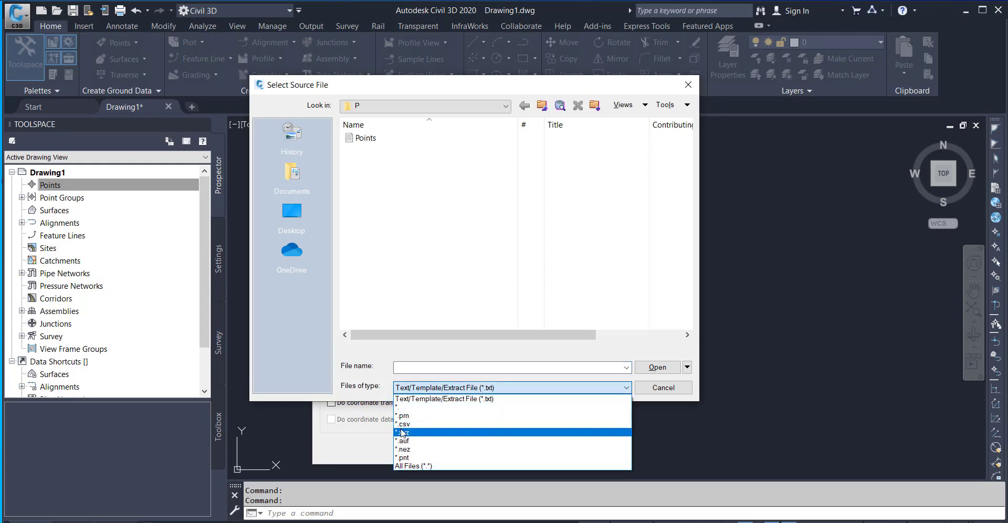
pyautogui.click(435, 389)
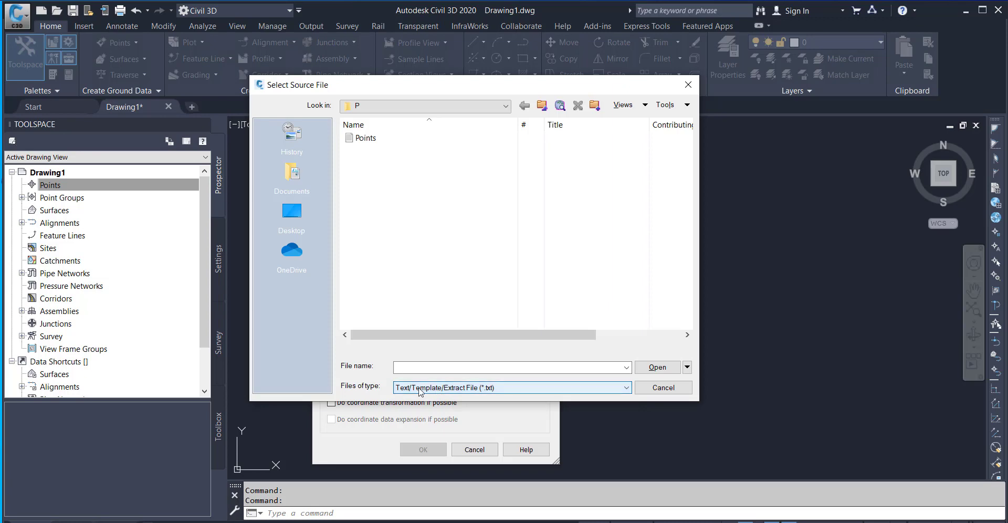
pyautogui.click(369, 139)
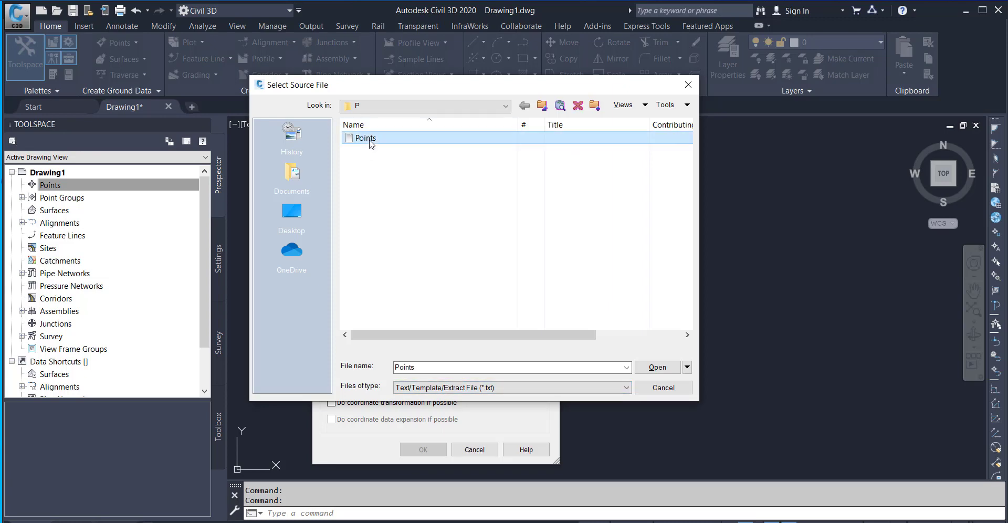
pyautogui.click(662, 368)
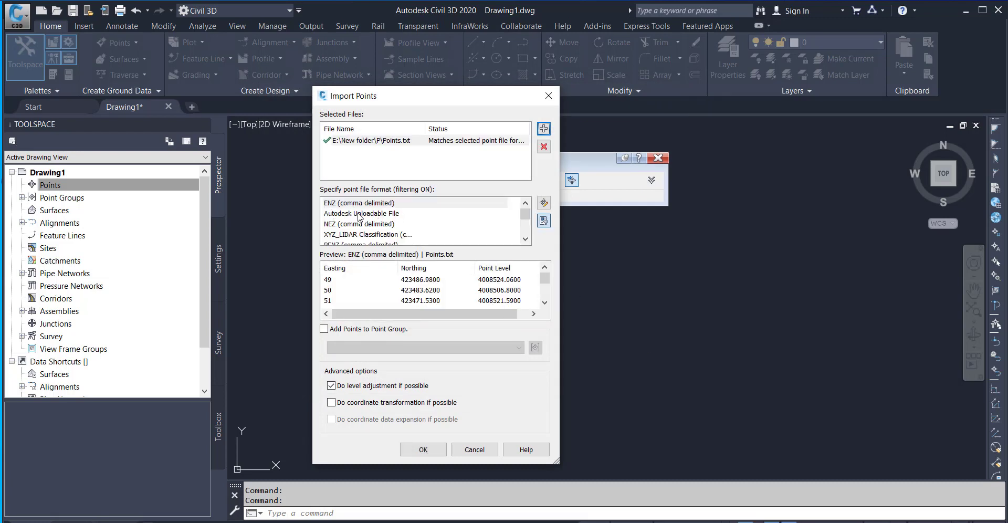
# Import the points using the PENZD (comma delimited) file format, then dismiss the reopened import dialog.
pyautogui.scroll(-1, 360, 220)
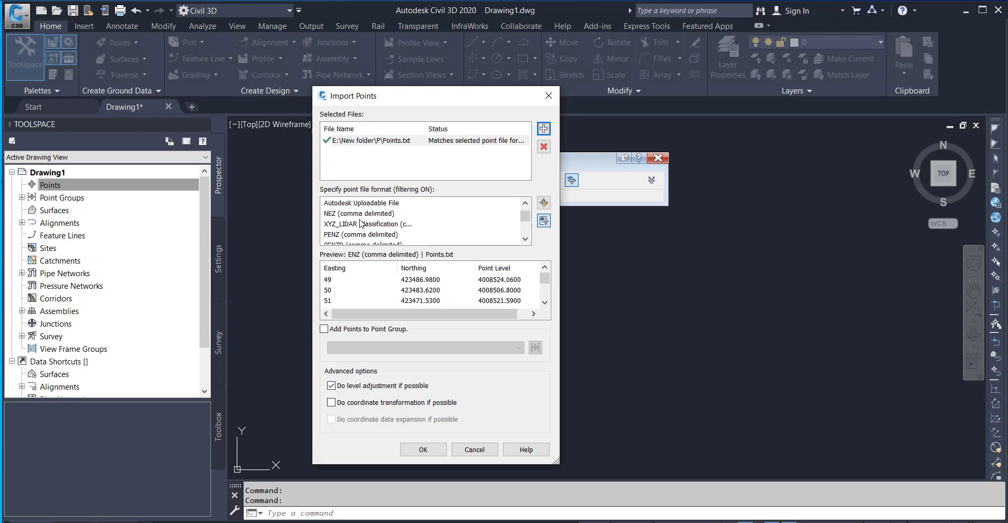
pyautogui.scroll(-3, 360, 222)
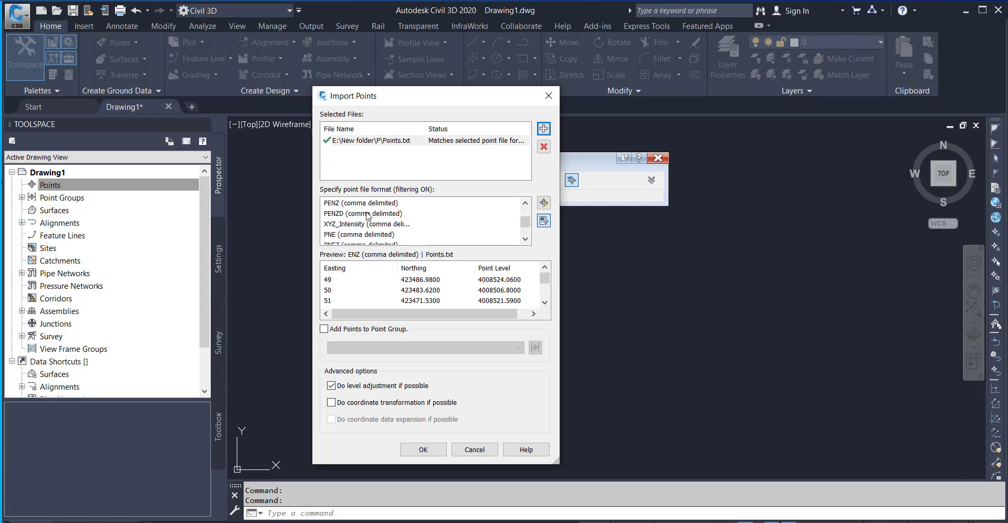
pyautogui.click(360, 214)
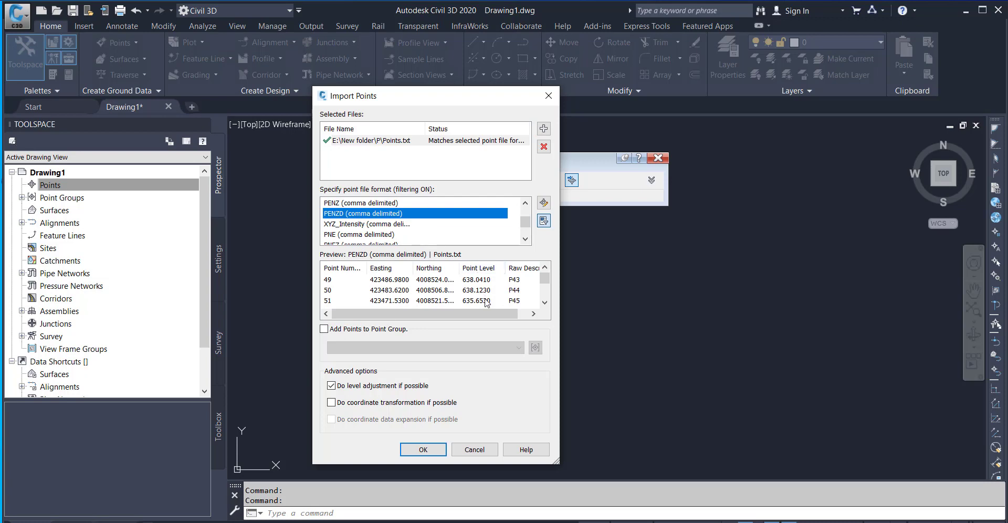
pyautogui.click(423, 450)
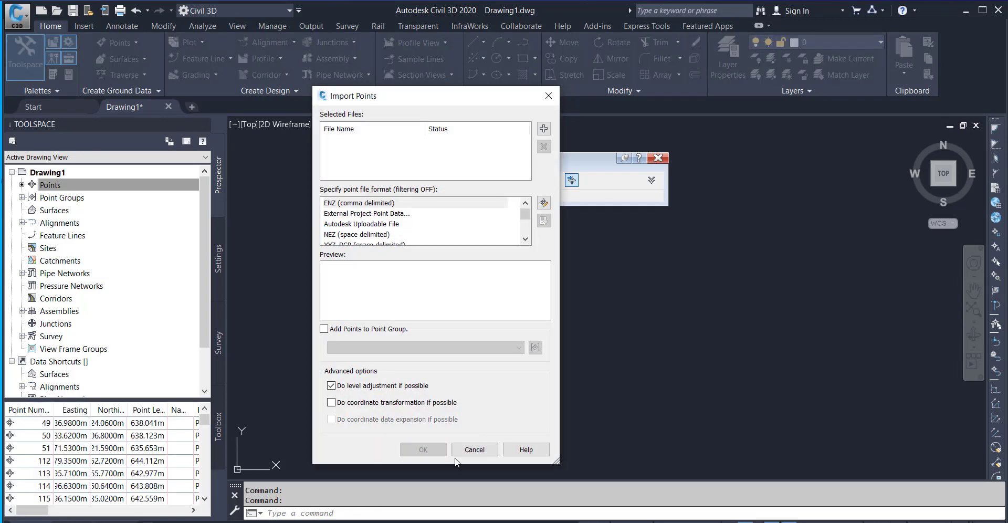
pyautogui.click(474, 449)
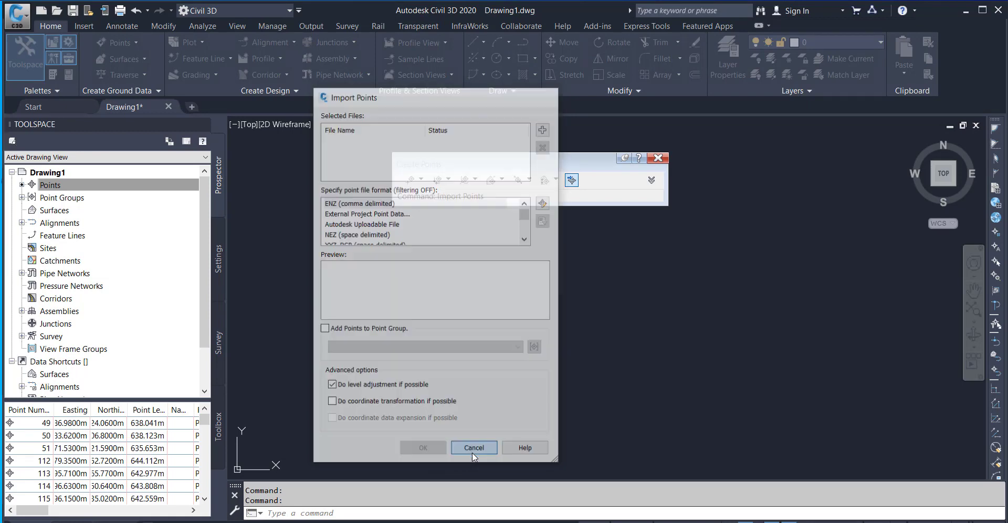
# Zoom to the drawing extents to show the imported points and close the point creation tools.
pyautogui.click(292, 513)
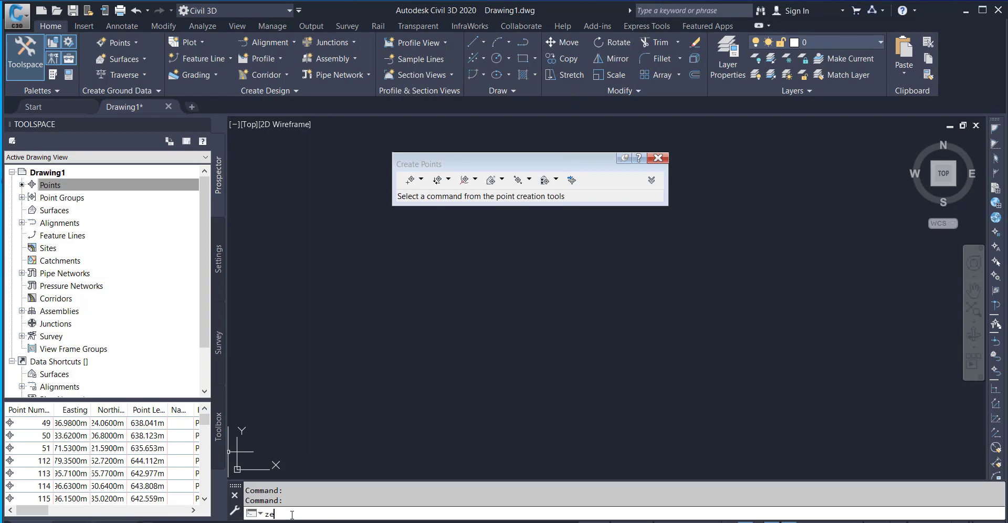
pyautogui.write('ze')
pyautogui.press('Return')
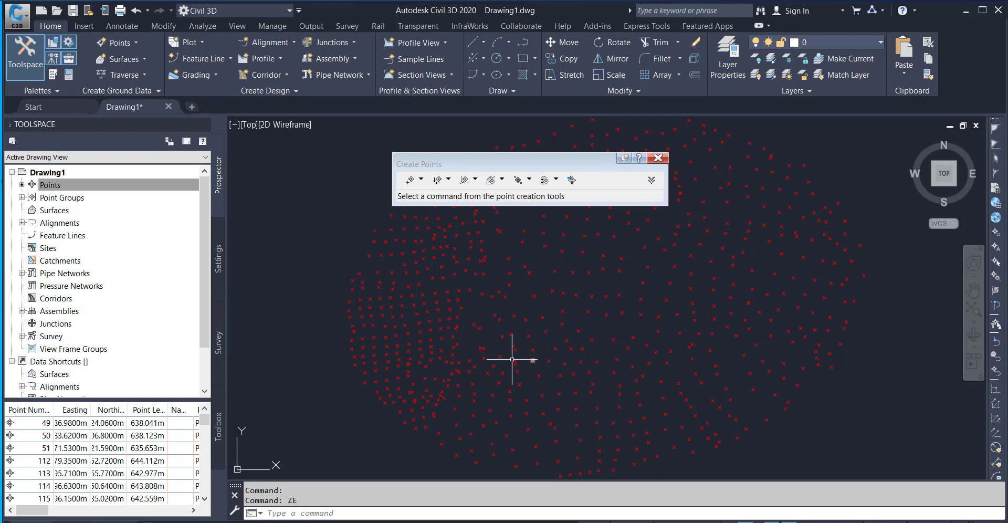
pyautogui.scroll(-5, 450, 348)
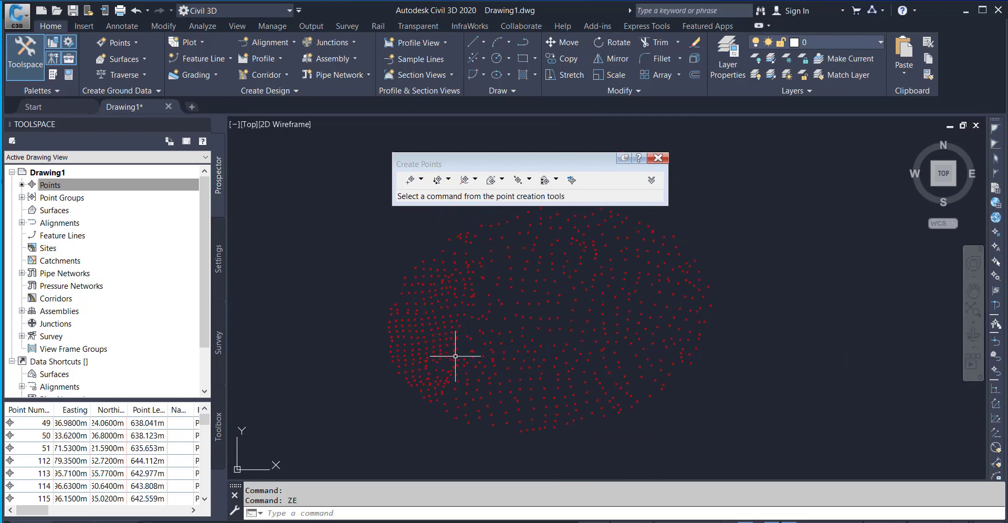
pyautogui.scroll(2, 481, 356)
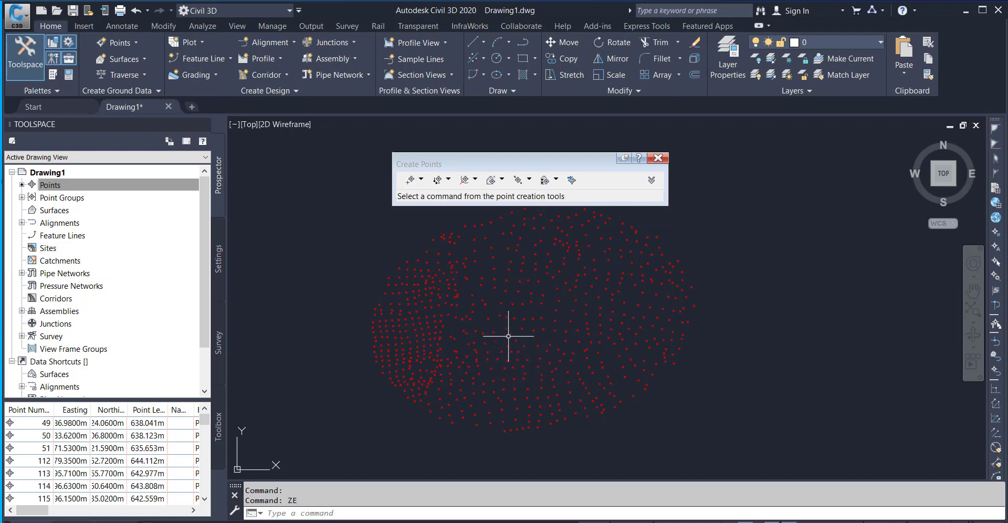
pyautogui.click(658, 157)
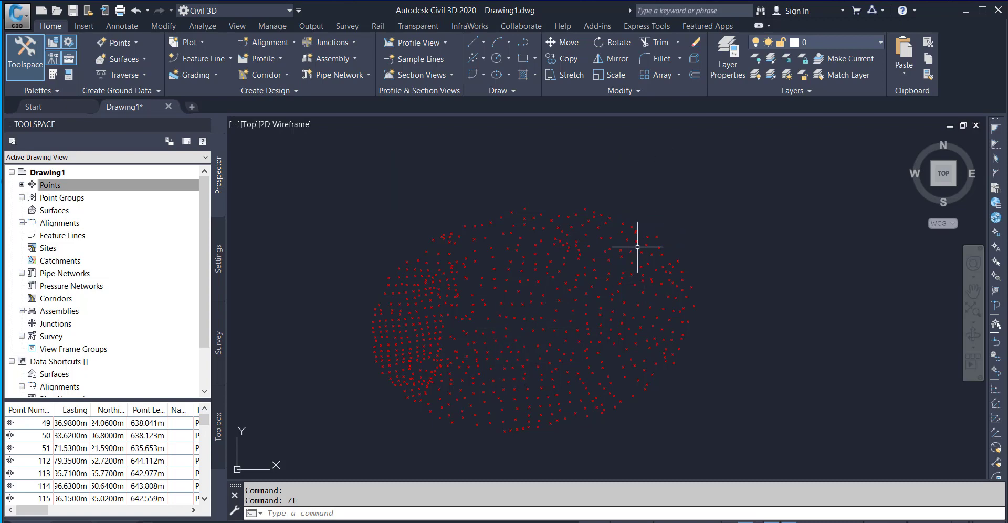
# Examine the imported points in the drawing, both as individual markers and as a whole cloud.
pyautogui.moveTo(537, 310); pyautogui.dragTo(542, 265, button='middle')
pyautogui.scroll(6, 528, 270)
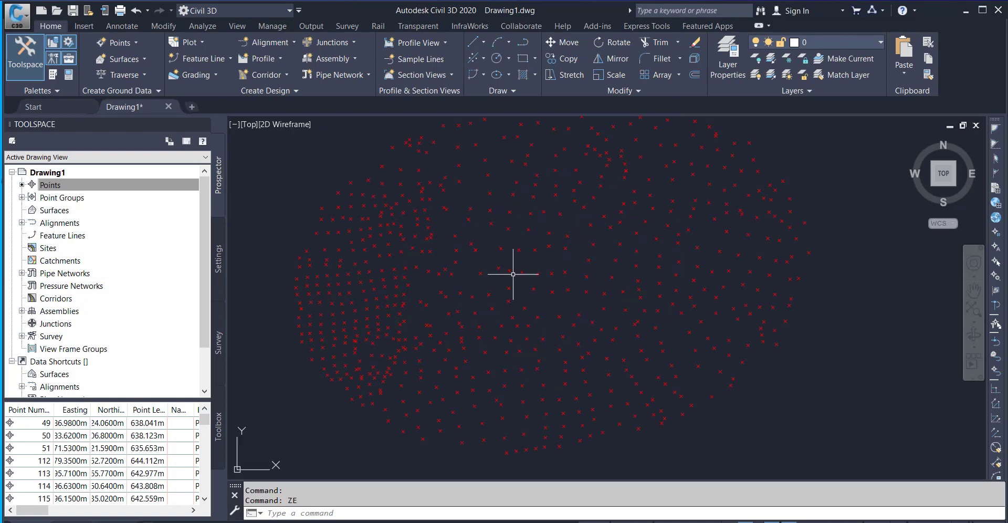
pyautogui.scroll(-6, 513, 271)
pyautogui.scroll(9, 499, 270)
pyautogui.scroll(5, 477, 254)
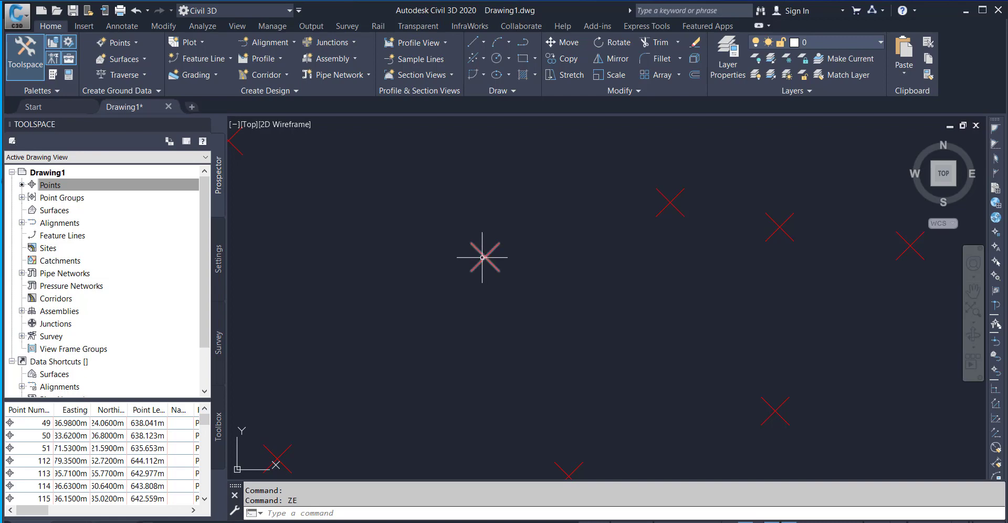
pyautogui.scroll(2, 486, 258)
pyautogui.scroll(-6, 486, 255)
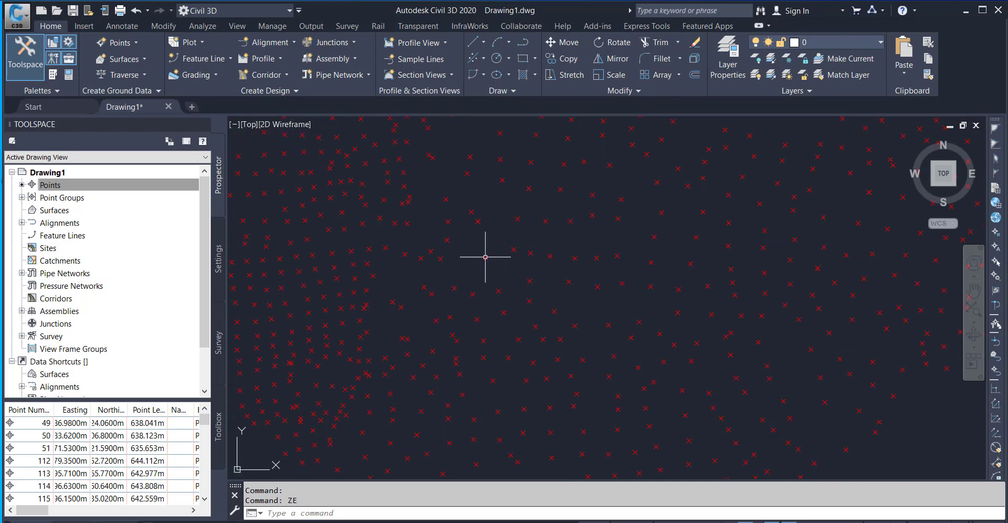
pyautogui.scroll(6, 499, 264)
pyautogui.scroll(-6, 477, 249)
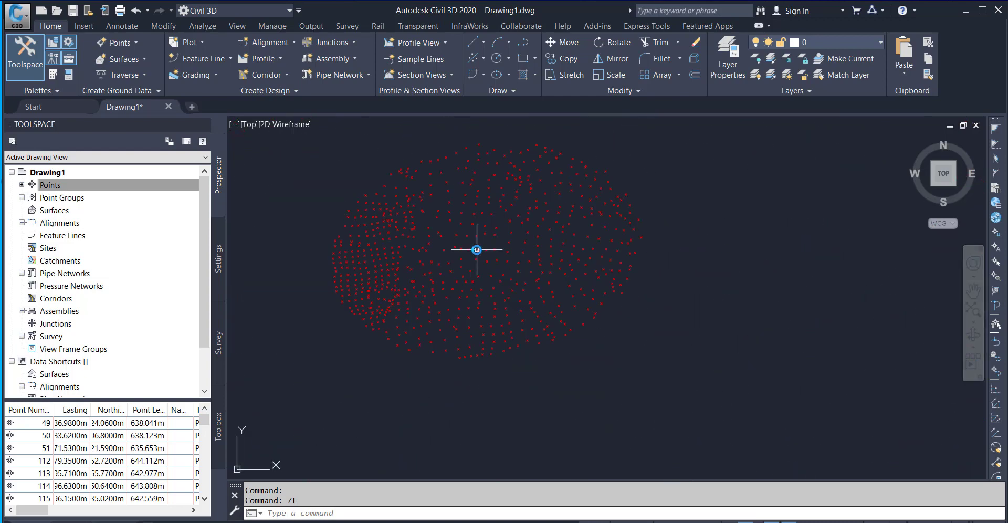
pyautogui.moveTo(477, 249); pyautogui.dragTo(527, 272, button='middle')
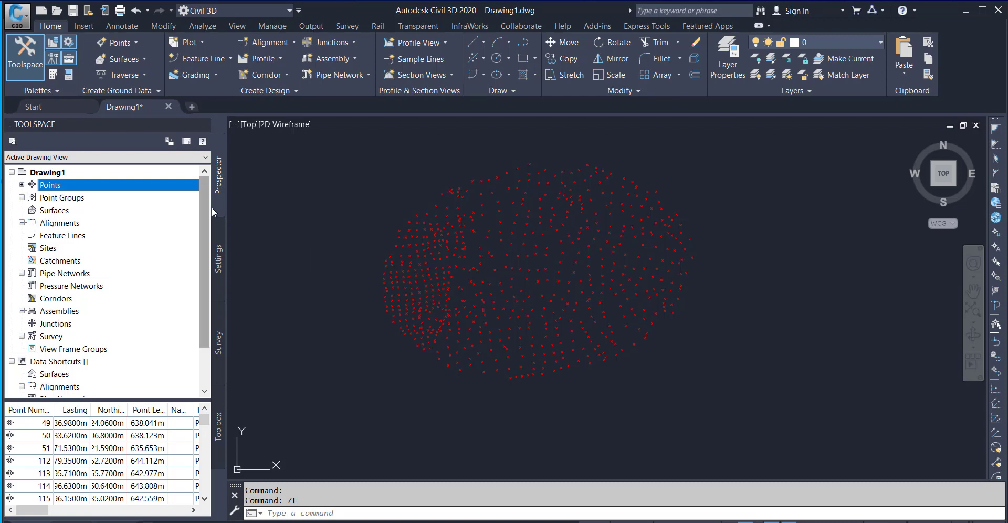
# Open the properties of the _All Points point group and move the dialog over the drawing area.
pyautogui.click(22, 198)
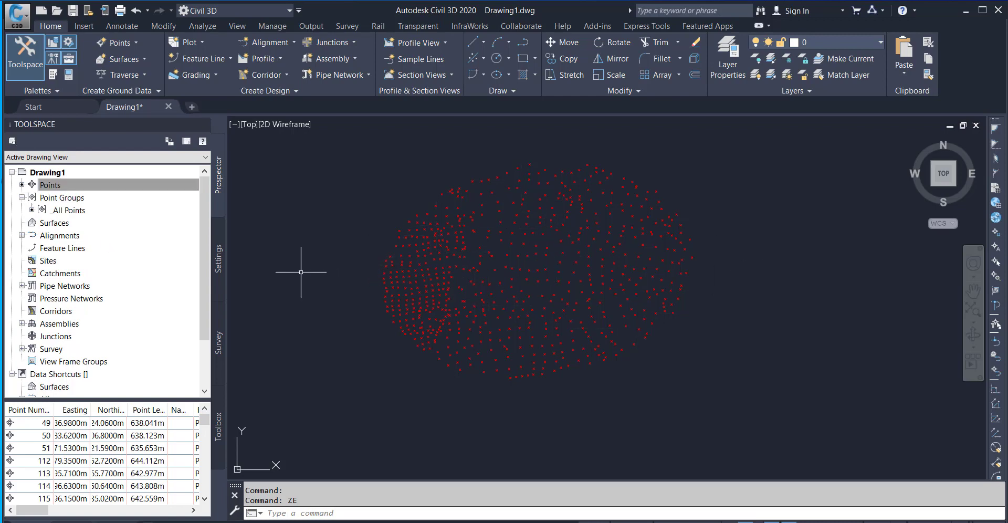
pyautogui.rightClick(67, 213)
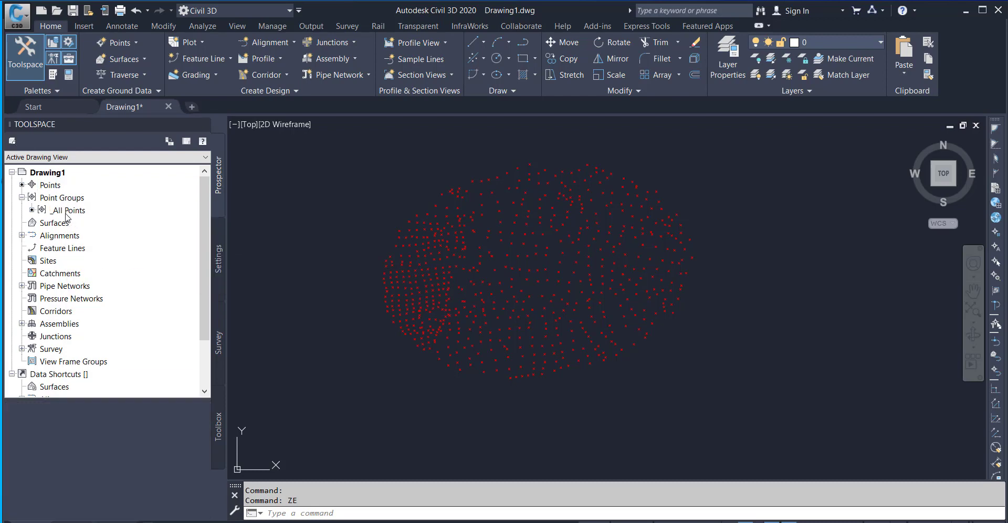
pyautogui.click(67, 211)
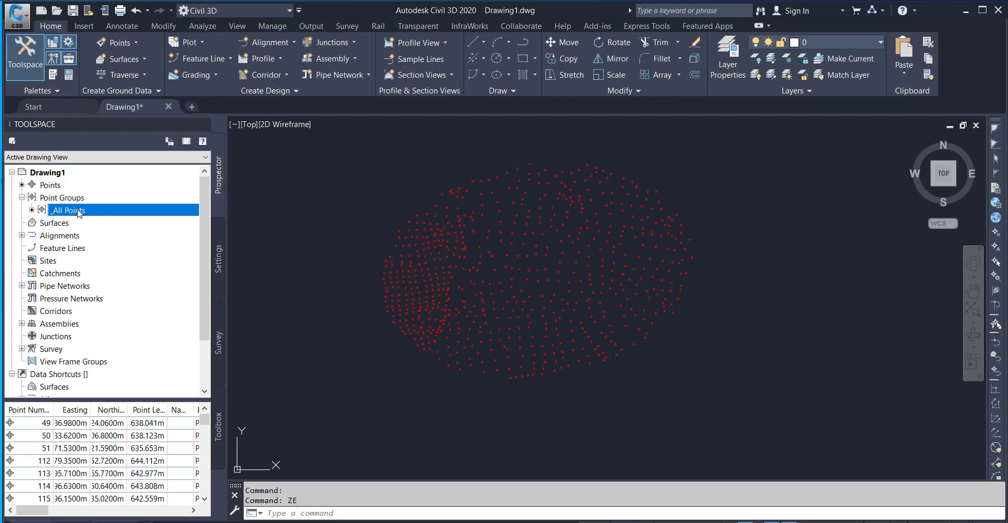
pyautogui.rightClick(78, 212)
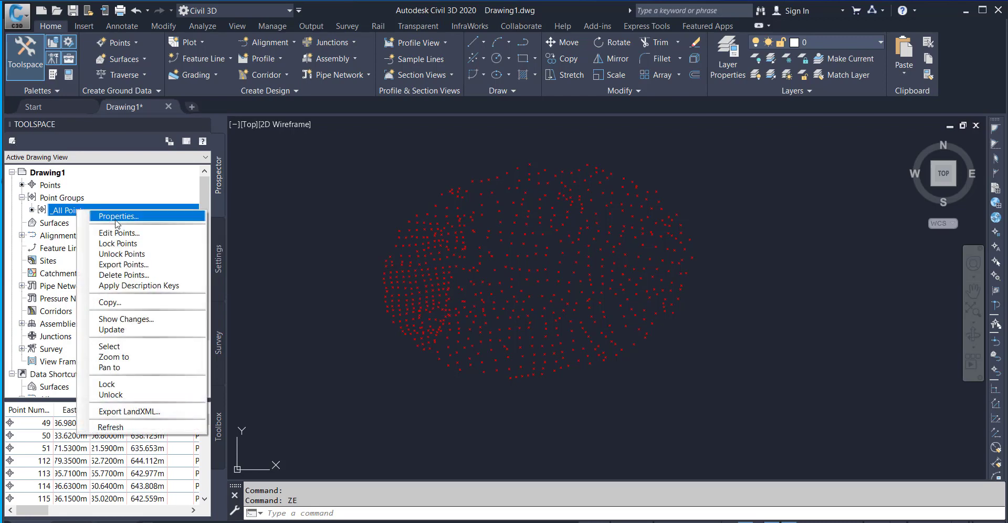
pyautogui.click(143, 217)
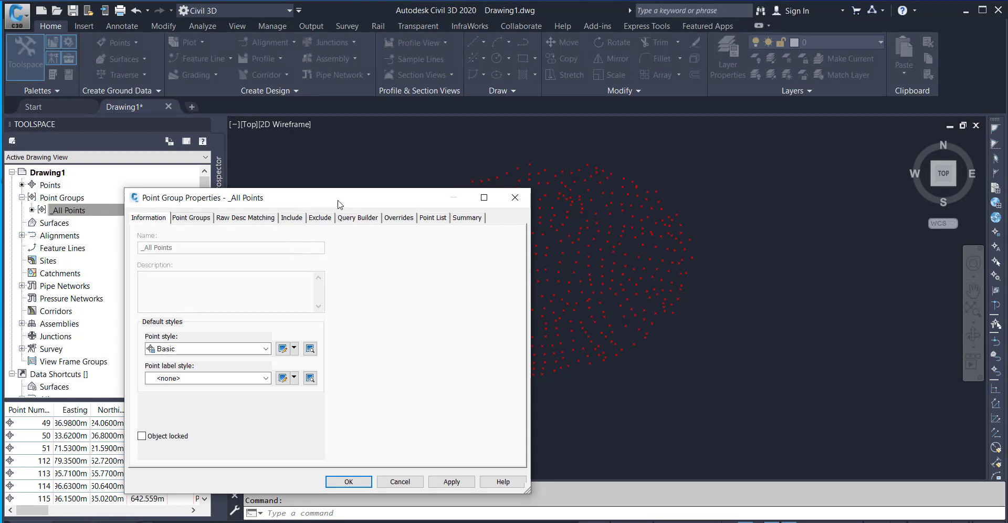
pyautogui.moveTo(364, 197); pyautogui.dragTo(527, 143)
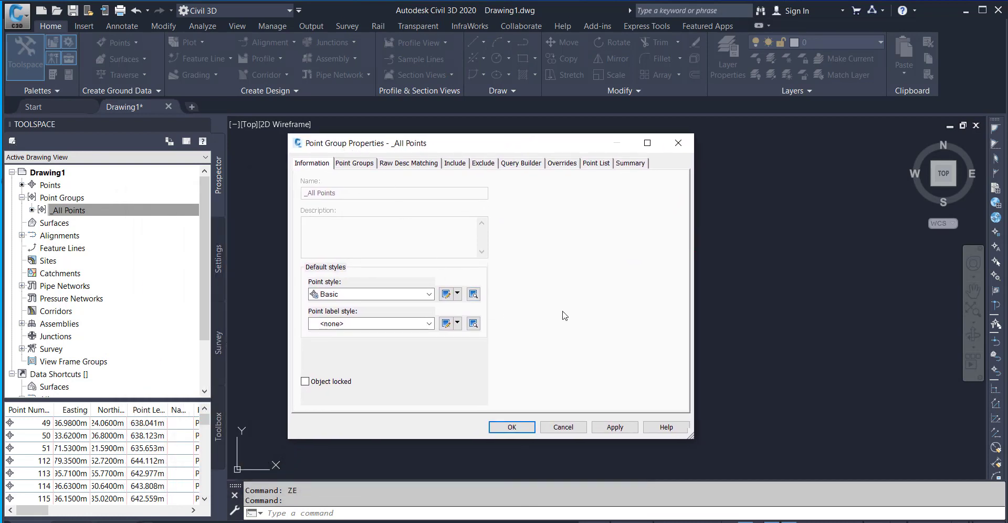
# Look through the point group's matching, include, exclude, query, override and summary settings.
pyautogui.click(354, 164)
pyautogui.click(416, 167)
pyautogui.click(456, 166)
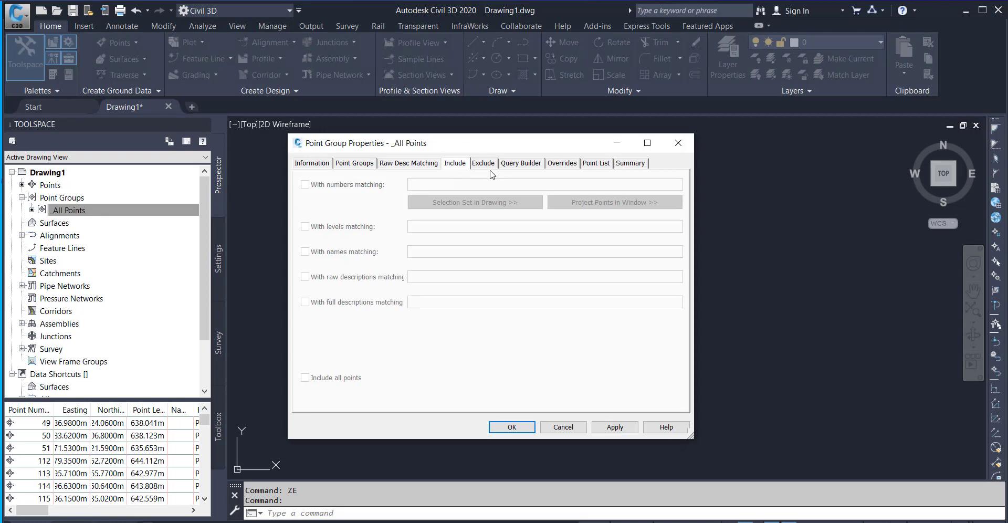
pyautogui.click(521, 166)
pyautogui.click(572, 165)
pyautogui.click(603, 165)
pyautogui.click(629, 165)
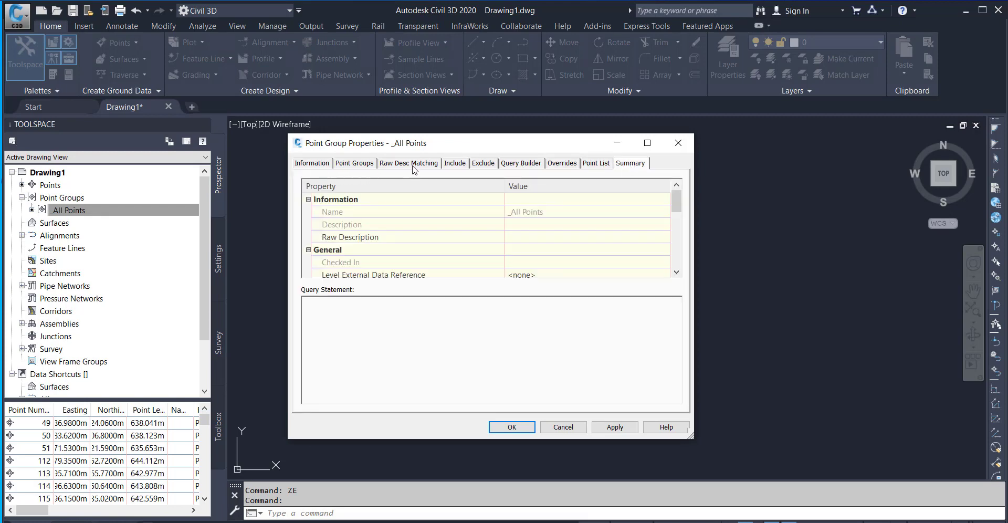
pyautogui.click(458, 166)
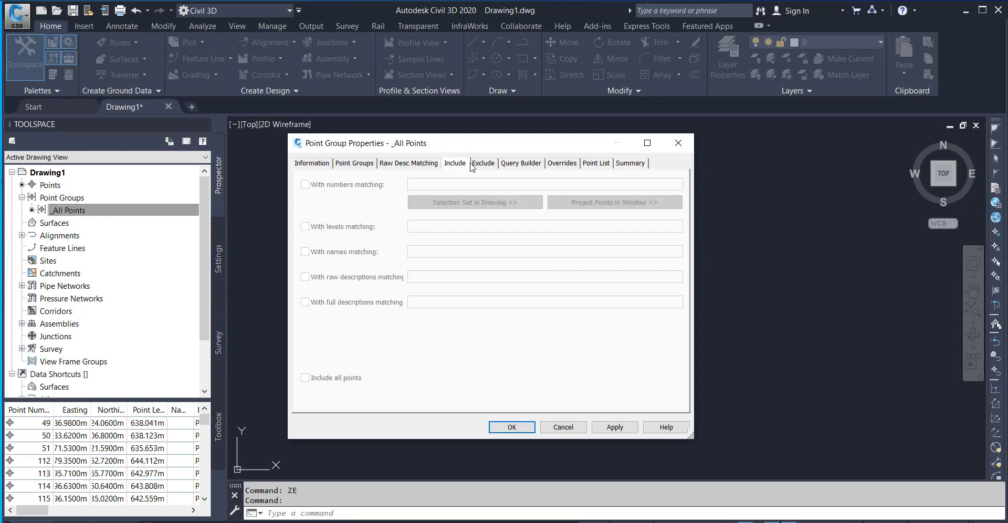
pyautogui.click(484, 164)
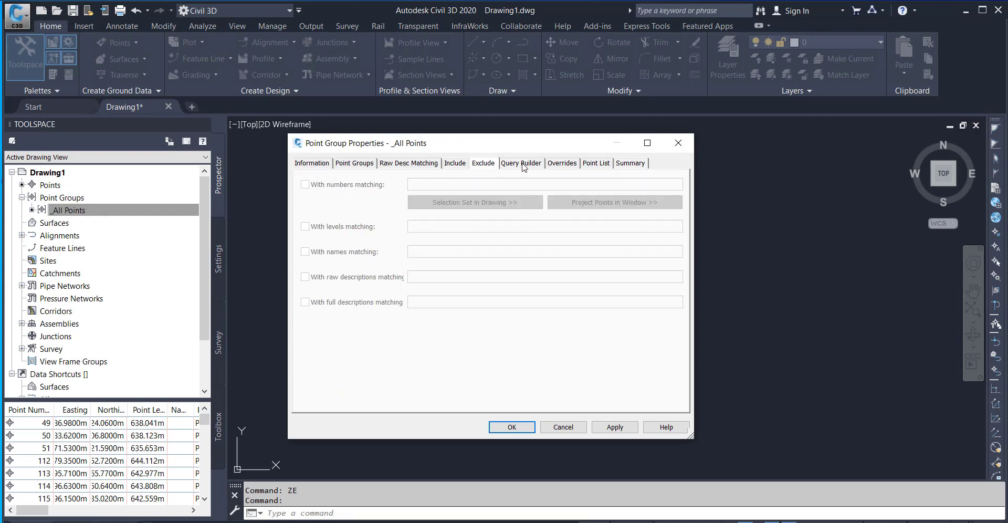
pyautogui.click(596, 164)
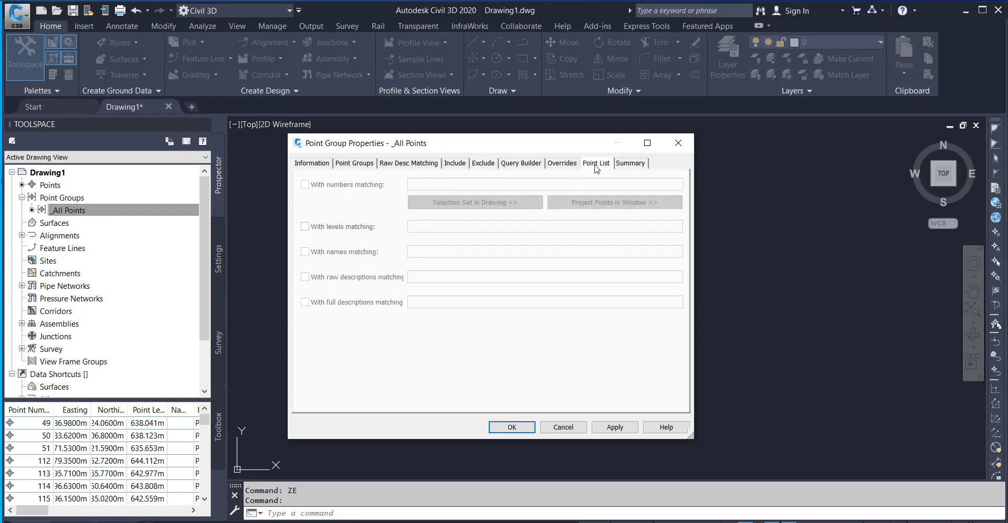
pyautogui.click(630, 164)
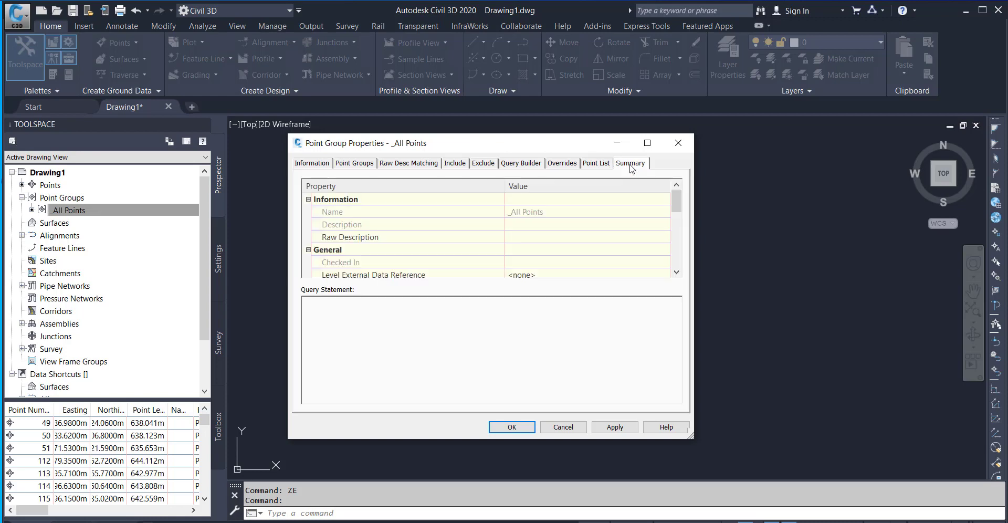
# Review the point list of the _All Points group, checking point numbers, coordinates, levels and descriptions.
pyautogui.click(584, 166)
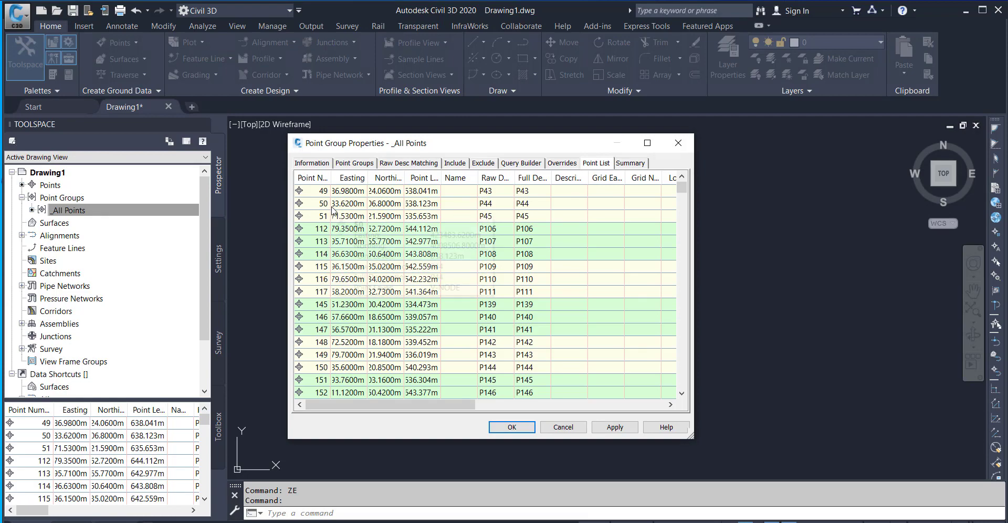
pyautogui.scroll(-15, 341, 220)
pyautogui.scroll(-15, 353, 235)
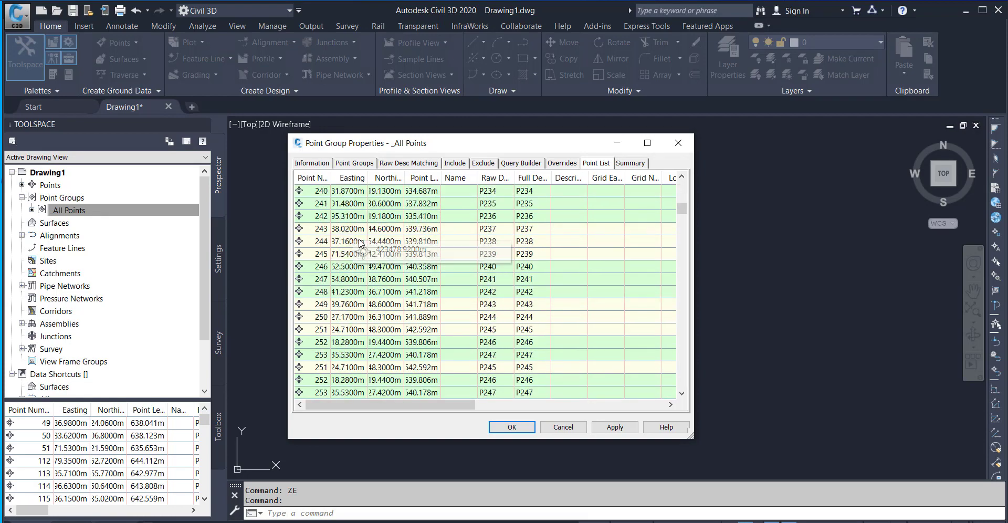
# Set the default point style of the _All Points group to Bound and accept the properties.
pyautogui.scroll(20, 367, 247)
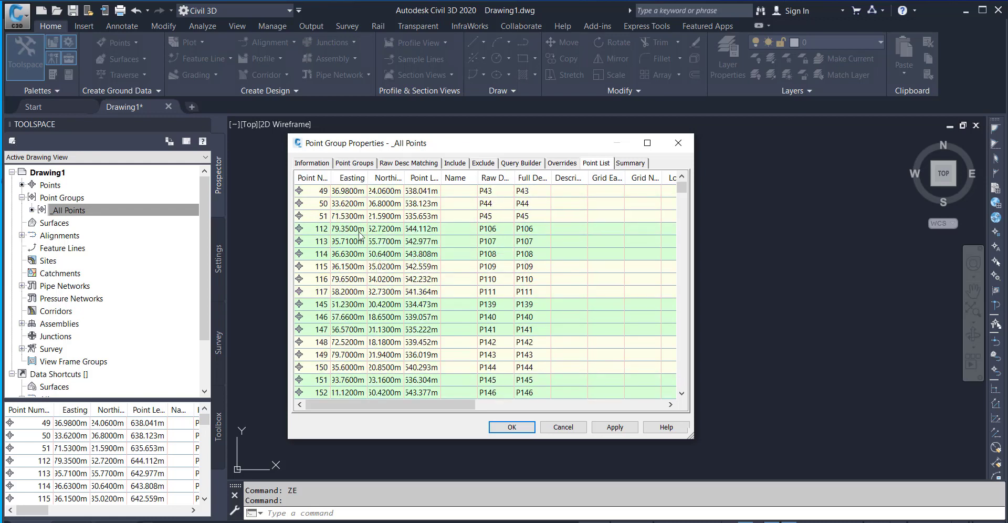
pyautogui.click(311, 164)
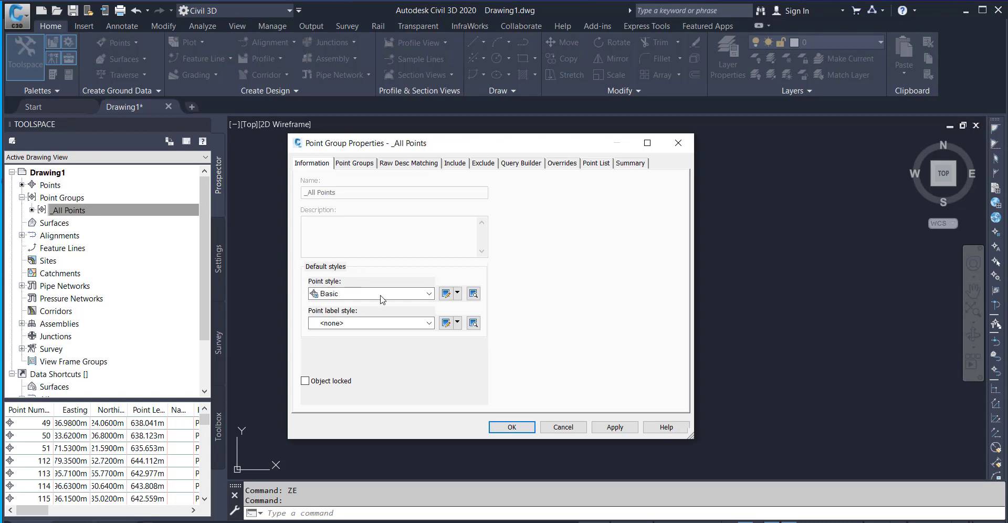
pyautogui.click(428, 294)
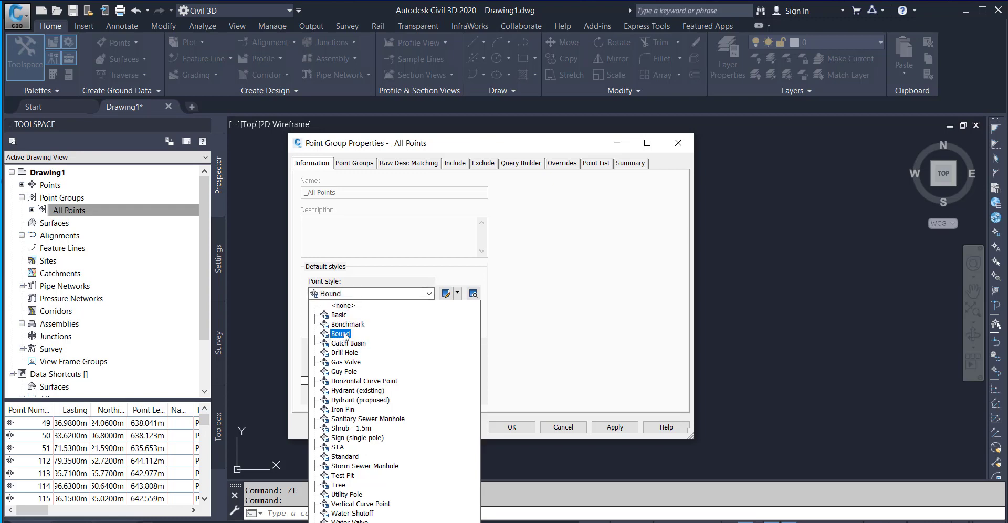
pyautogui.click(341, 334)
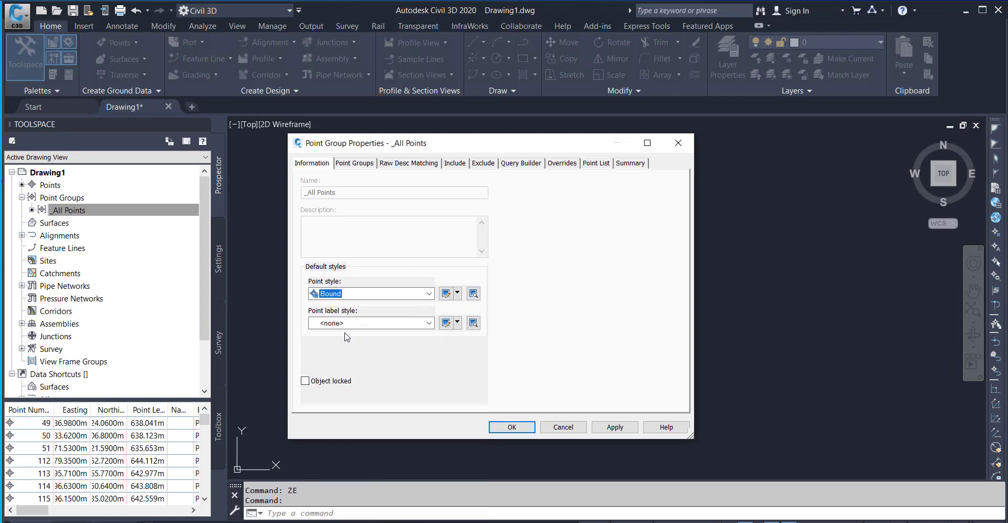
pyautogui.click(494, 427)
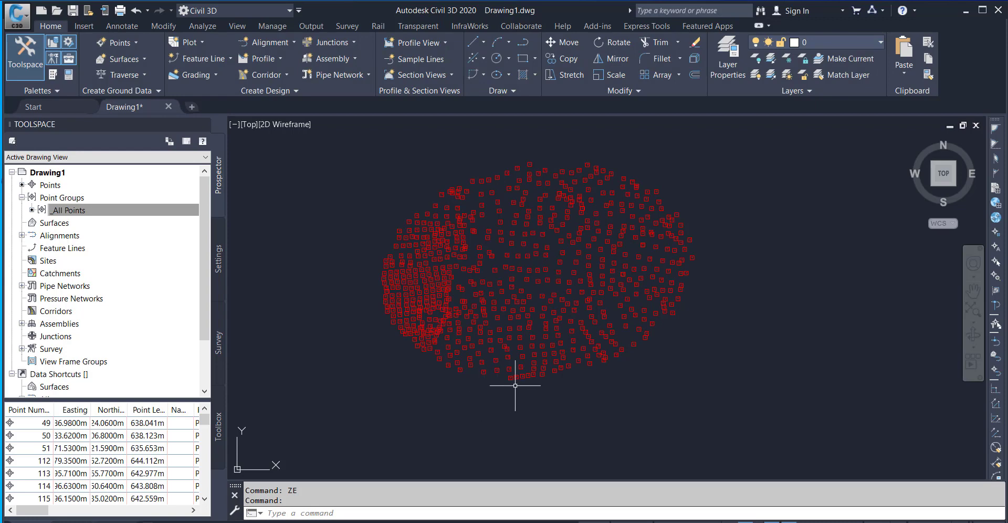
# Examine the restyled point markers in the drawing, both close up and as a whole cloud.
pyautogui.scroll(5, 535, 373)
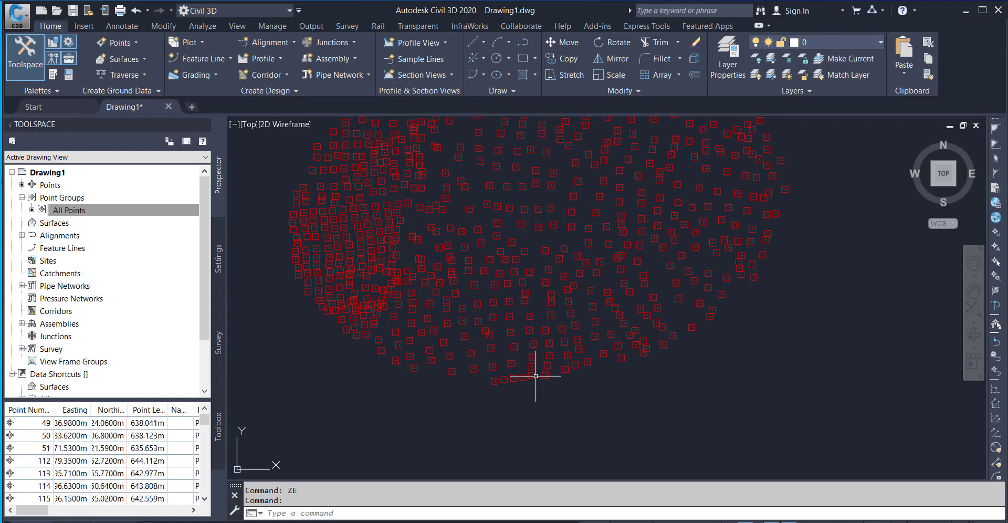
pyautogui.scroll(-5, 536, 378)
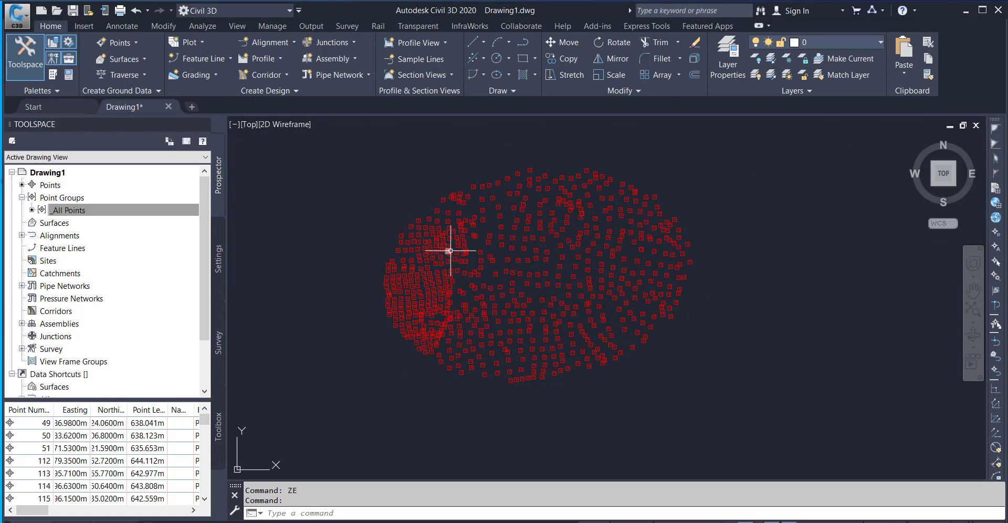
pyautogui.scroll(5, 450, 248)
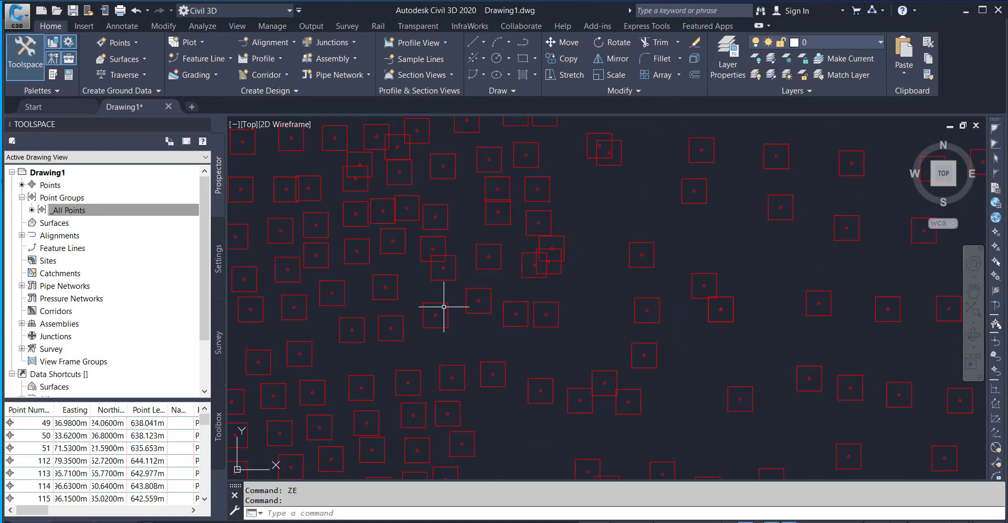
pyautogui.scroll(5, 481, 314)
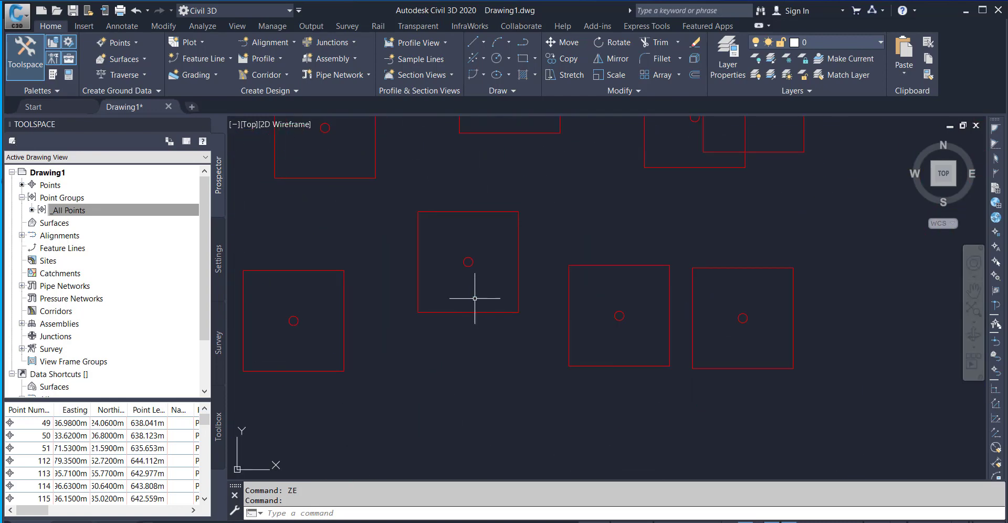
pyautogui.scroll(10, 463, 264)
pyautogui.scroll(-10, 466, 266)
pyautogui.scroll(-10, 465, 266)
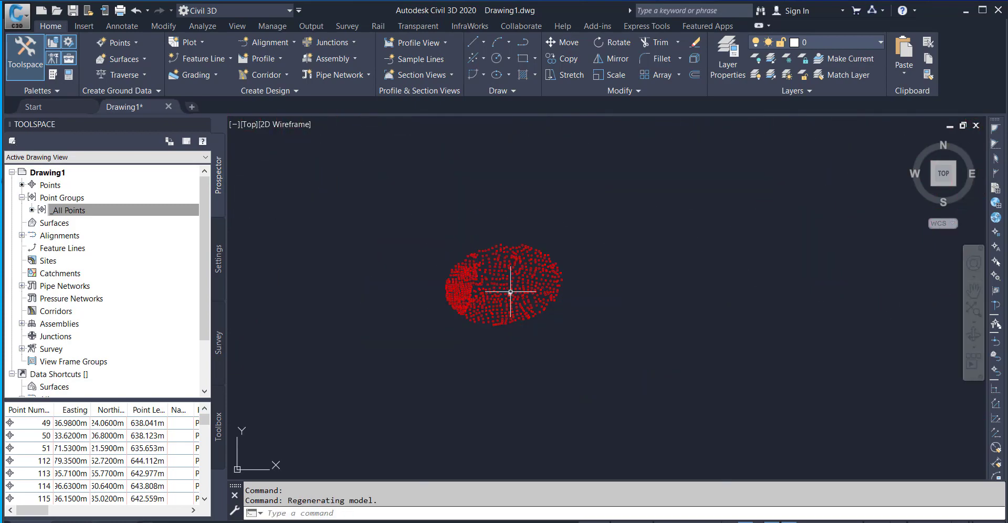
pyautogui.scroll(4, 487, 265)
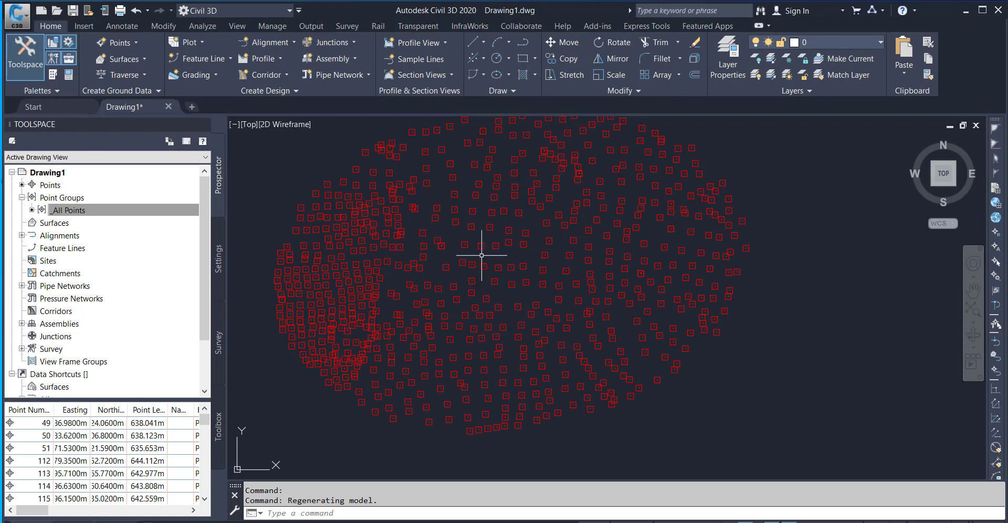
pyautogui.scroll(-4, 491, 255)
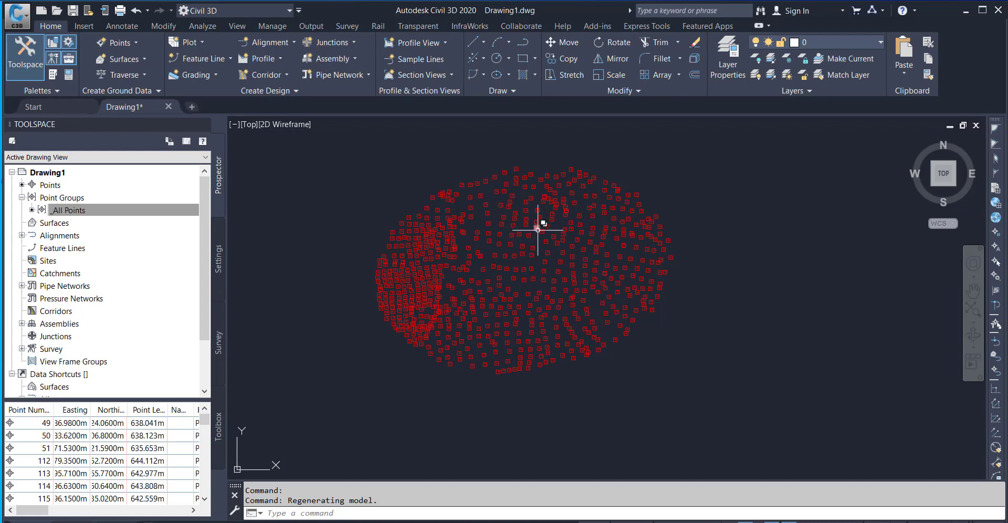
# Open the _All Points group's points for editing and check the easting, northing and level cells of point 50.
pyautogui.click(126, 208)
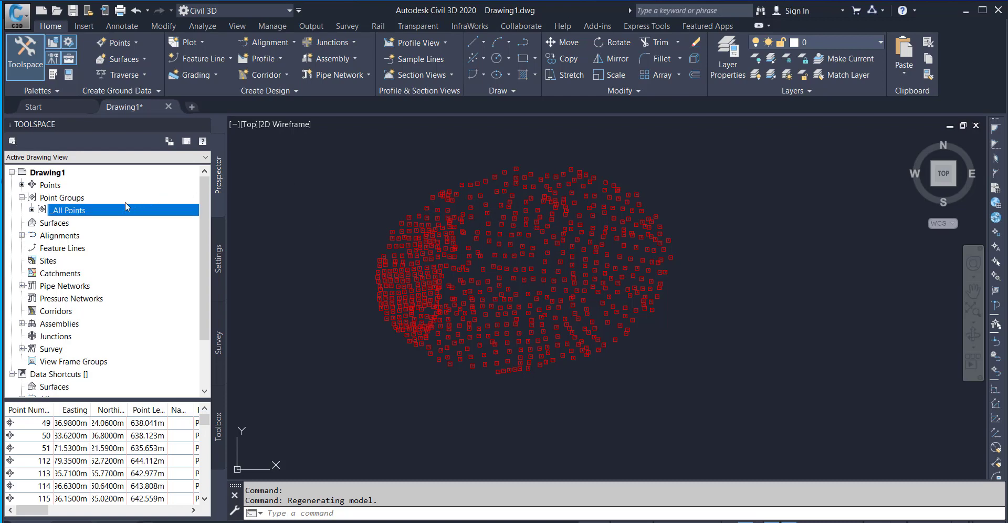
pyautogui.rightClick(77, 213)
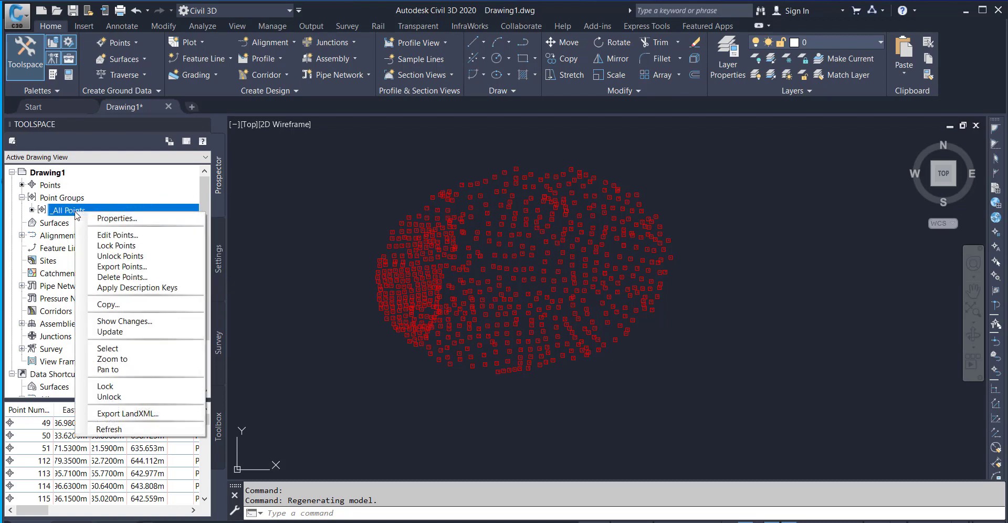
pyautogui.click(123, 237)
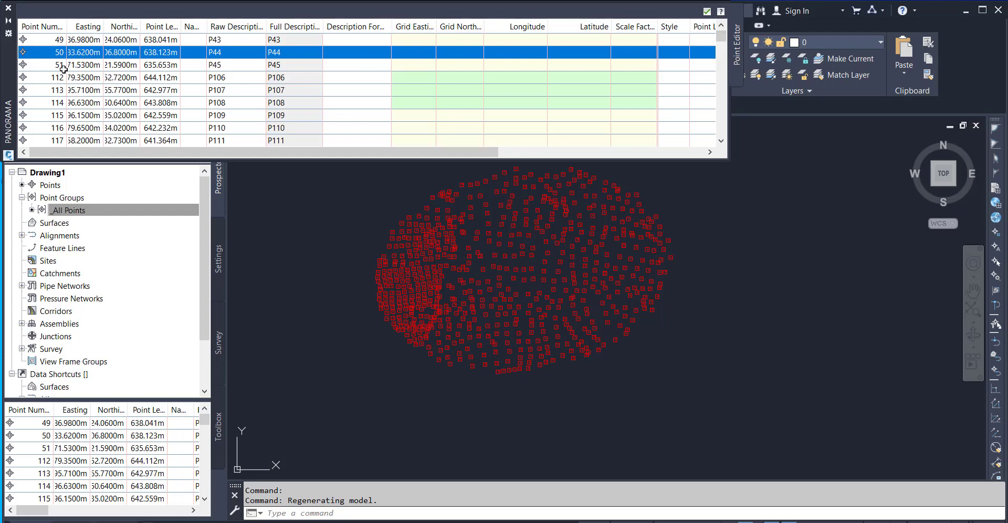
pyautogui.click(91, 52)
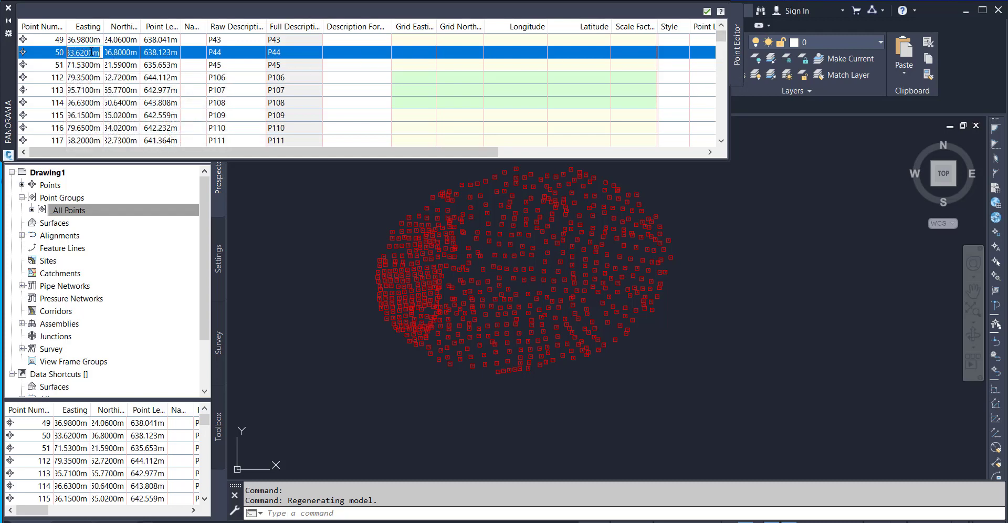
pyautogui.click(125, 53)
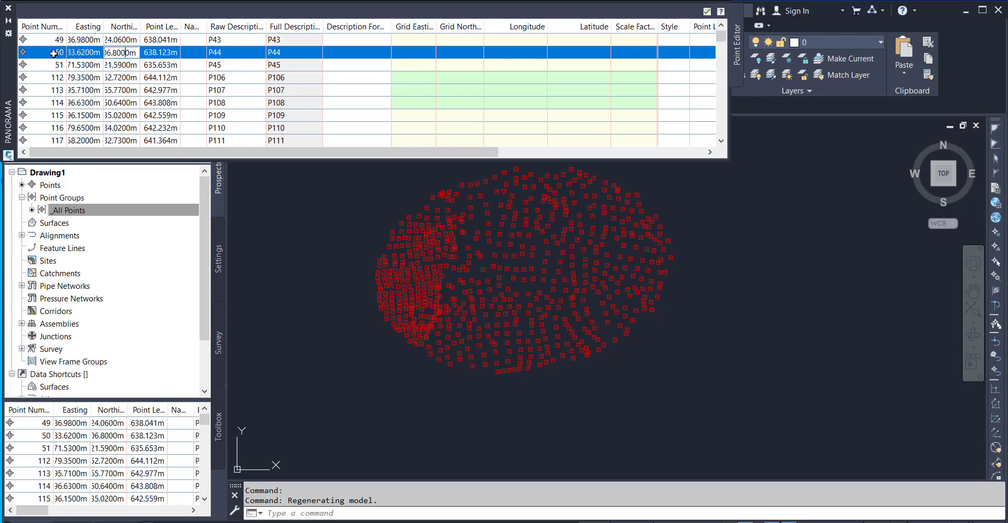
pyautogui.scroll(-15, 58, 40)
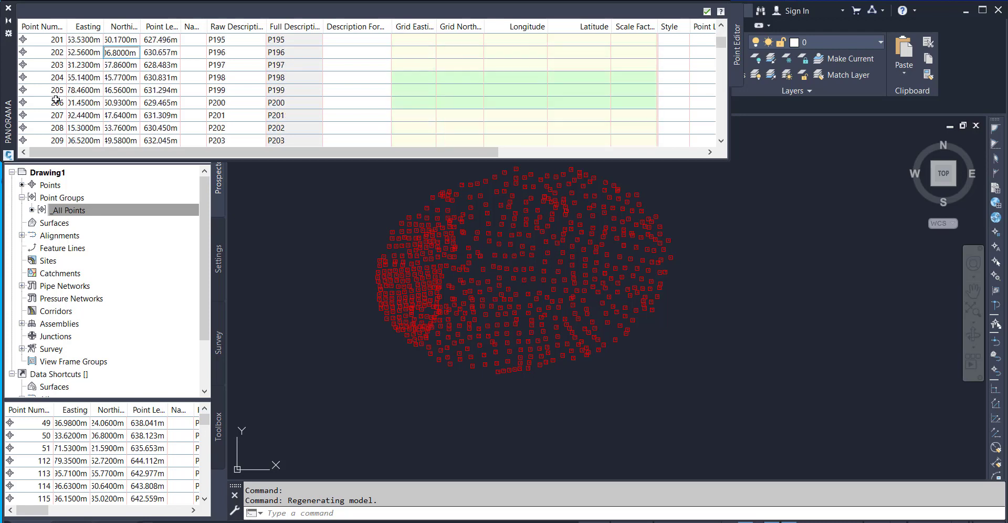
pyautogui.scroll(20, 57, 100)
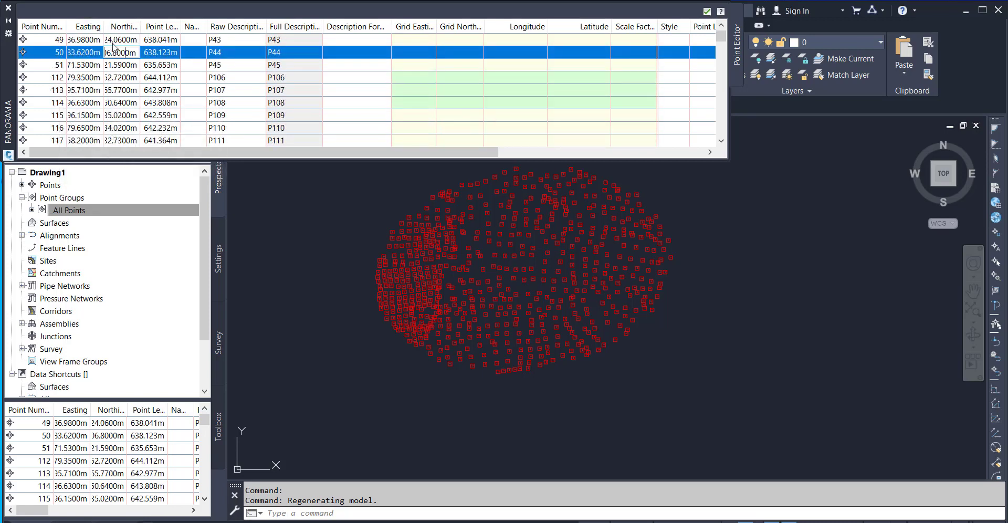
pyautogui.click(171, 52)
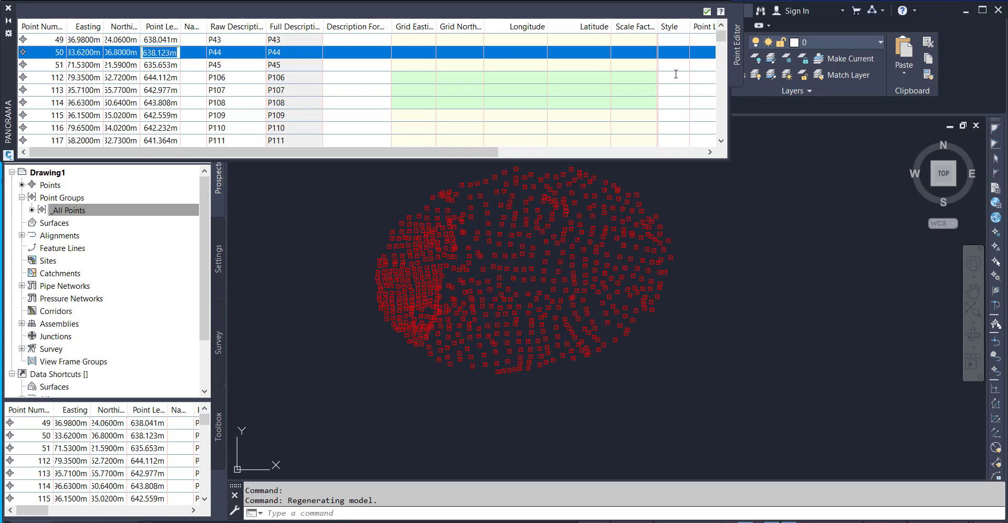
# Review the remaining point table columns, including style, label style, layer, scale and rotation.
pyautogui.click(439, 152)
pyautogui.moveTo(488, 150); pyautogui.dragTo(685, 144)
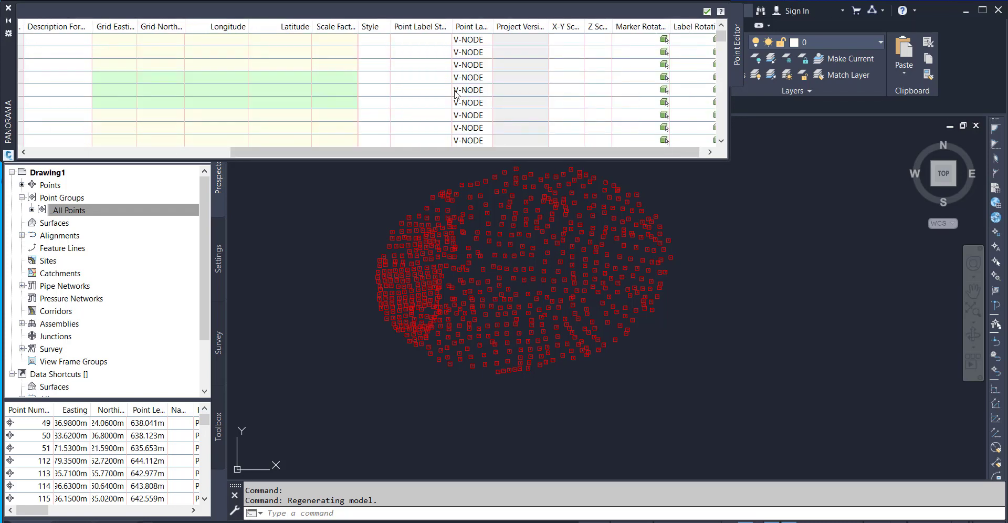
pyautogui.click(381, 41)
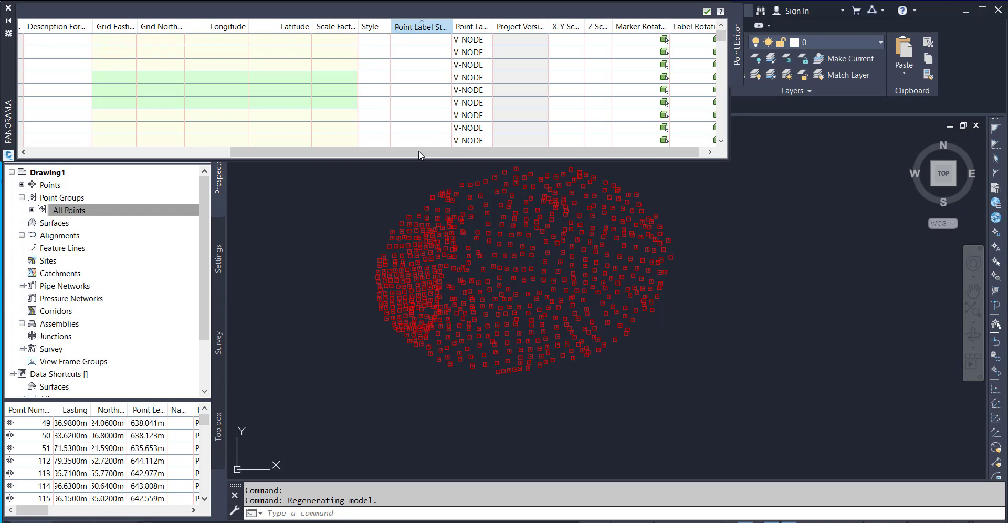
pyautogui.moveTo(453, 152); pyautogui.dragTo(234, 150)
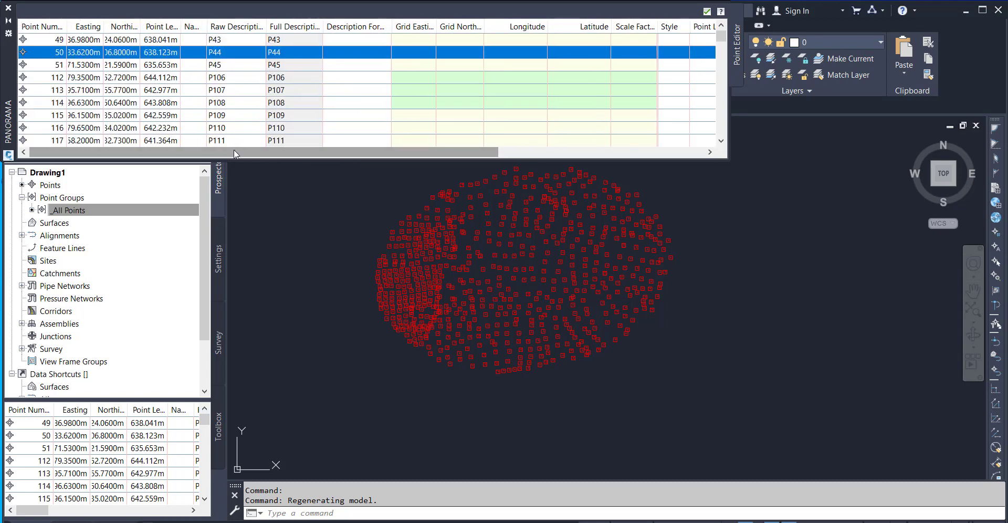
# Assign the Benchmark point style to point 49 only, and close the point table.
pyautogui.click(50, 40)
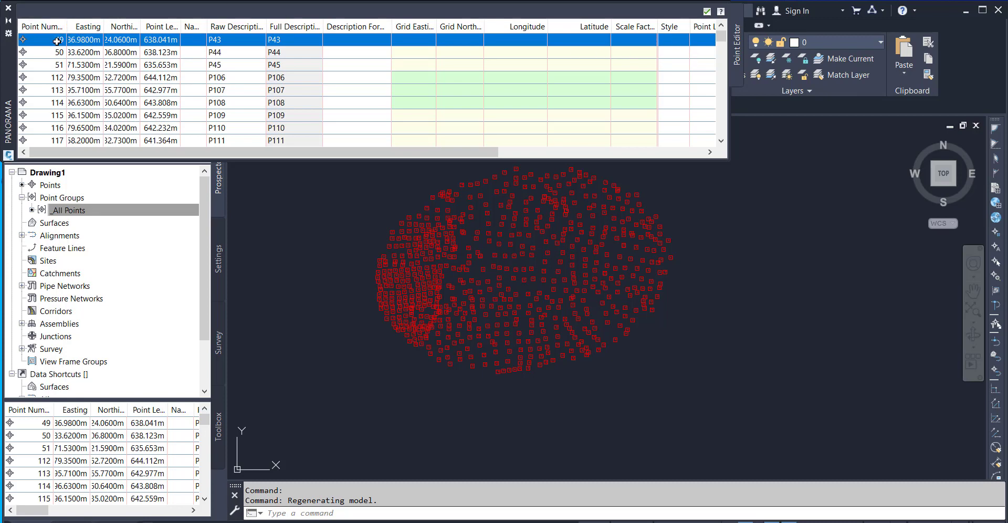
pyautogui.moveTo(57, 41)
pyautogui.click(679, 43)
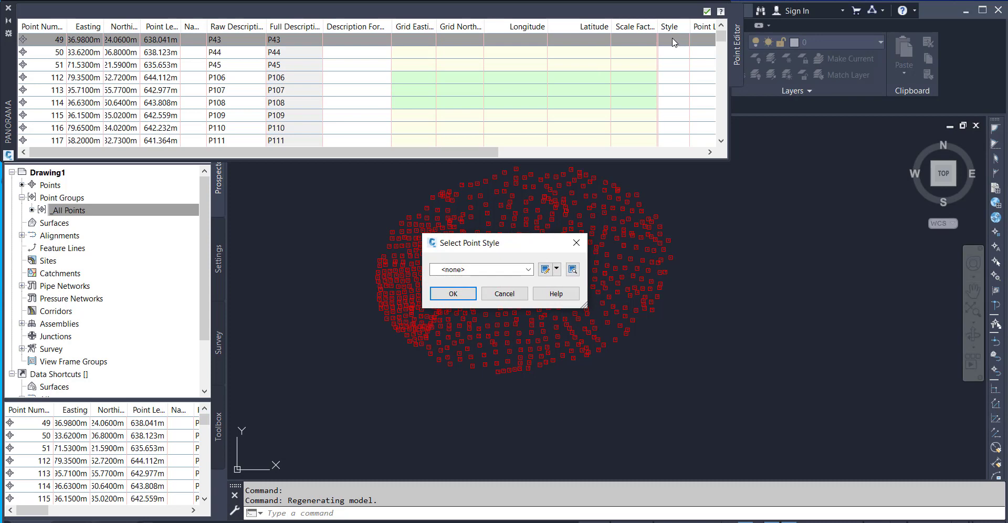
pyautogui.click(528, 269)
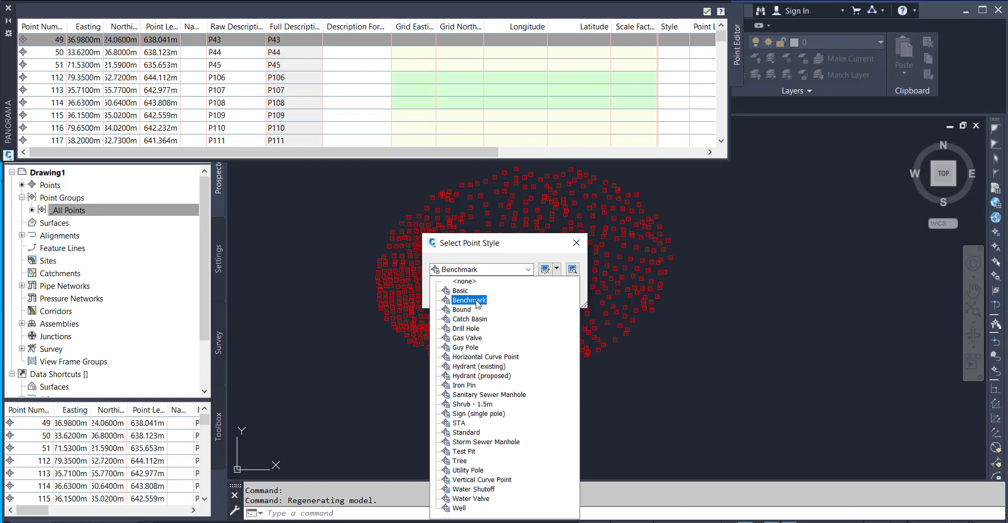
pyautogui.click(469, 300)
pyautogui.click(462, 295)
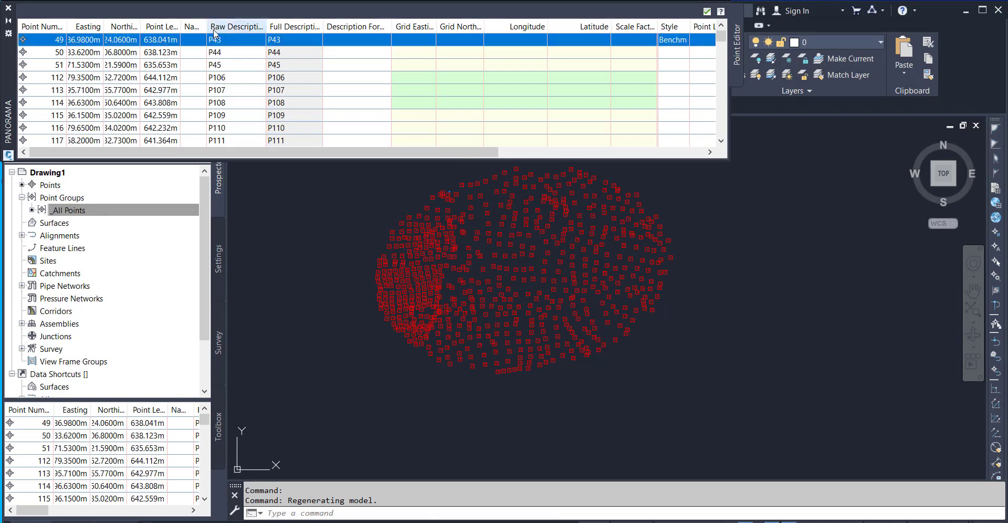
pyautogui.click(8, 10)
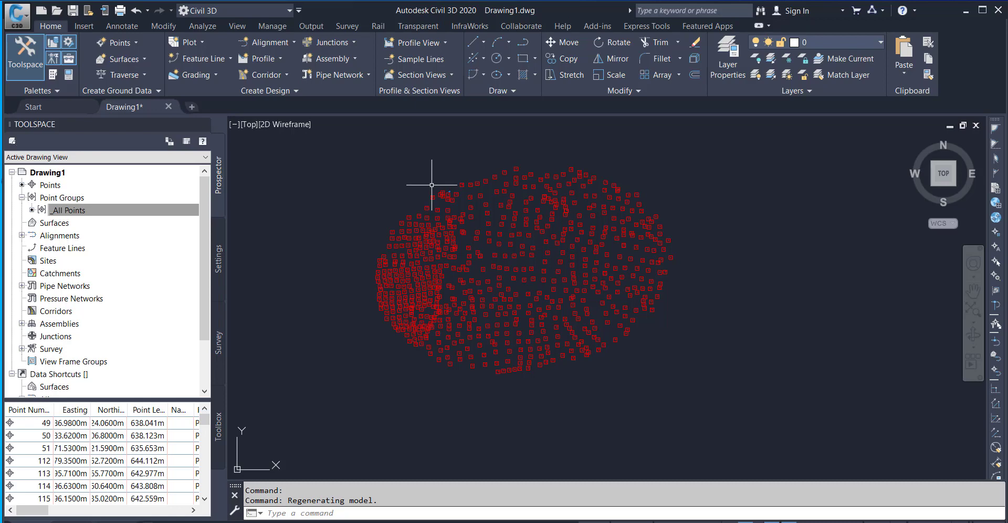
# Examine the marker of point 49 in the drawing and compare it with the surrounding points.
pyautogui.scroll(10, 450, 193)
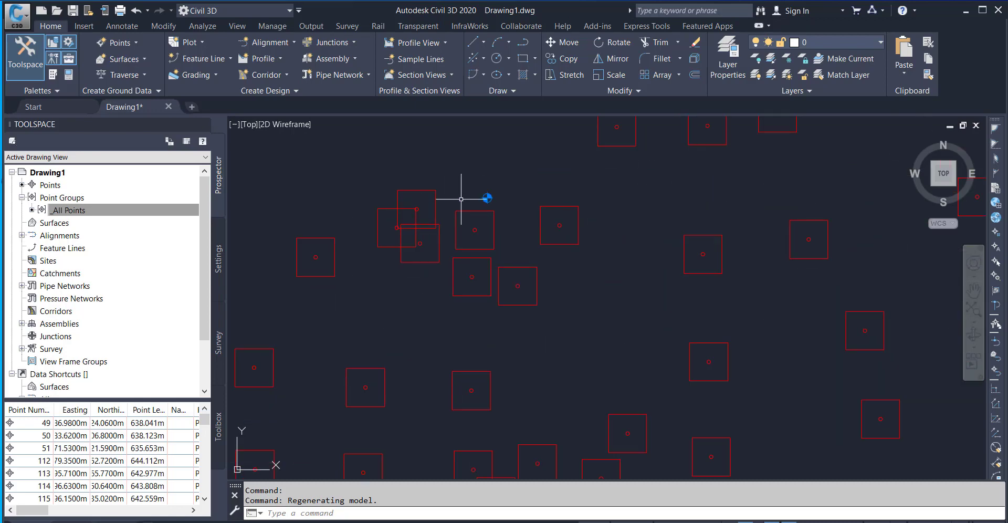
pyautogui.scroll(8, 491, 198)
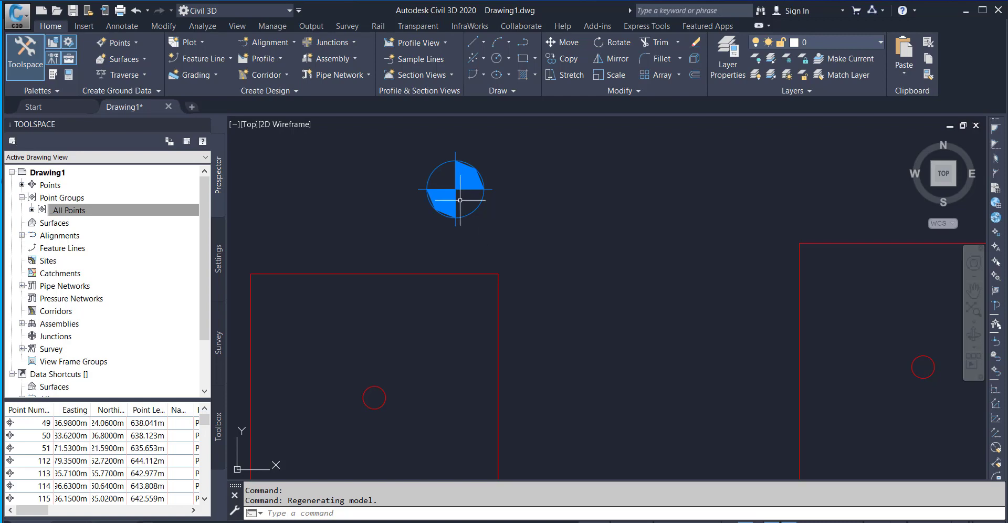
pyautogui.scroll(-10, 461, 193)
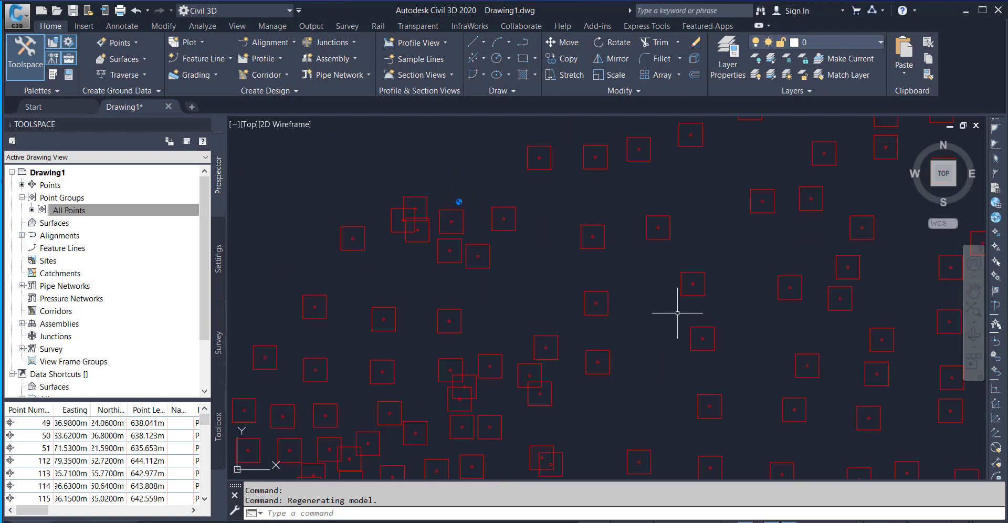
pyautogui.scroll(-4, 742, 275)
pyautogui.moveTo(768, 304); pyautogui.dragTo(524, 261, button='middle')
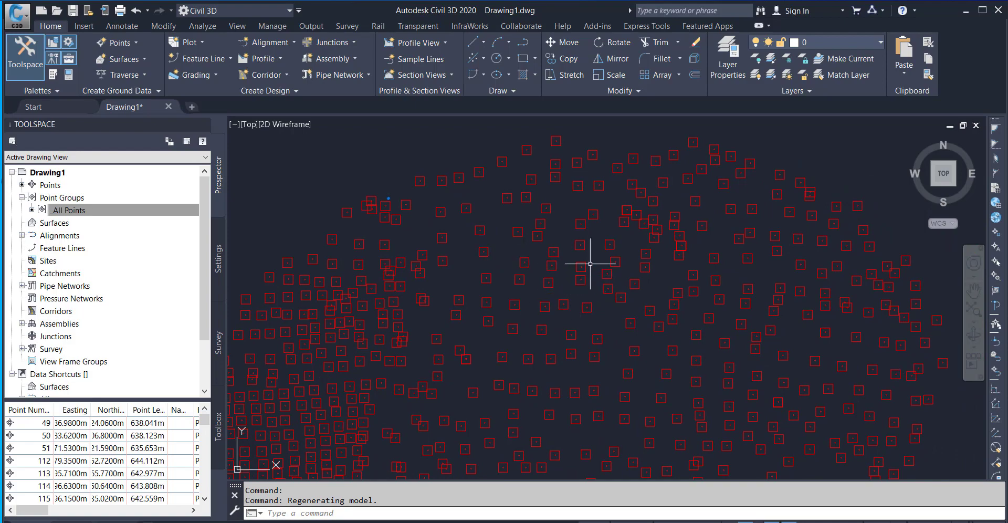
pyautogui.scroll(7, 580, 246)
pyautogui.scroll(-10, 581, 250)
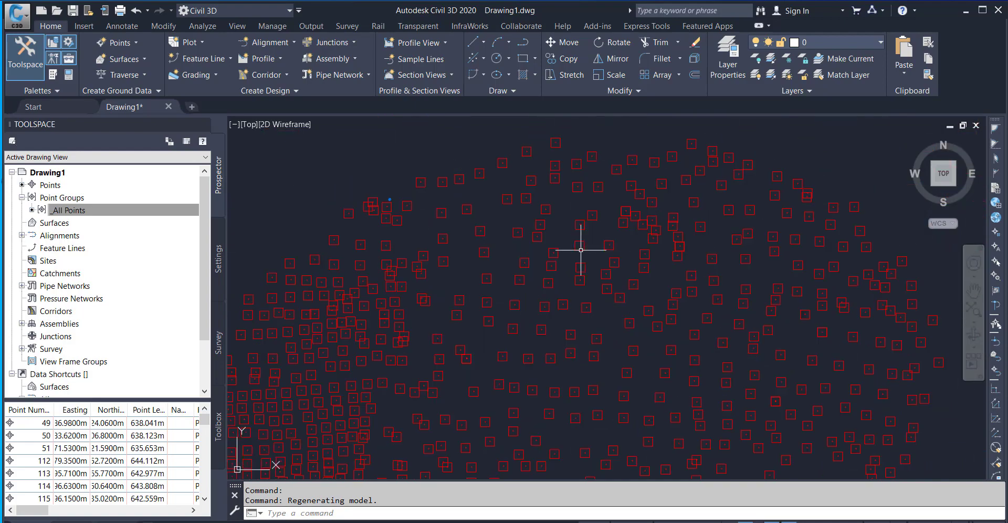
pyautogui.scroll(8, 572, 242)
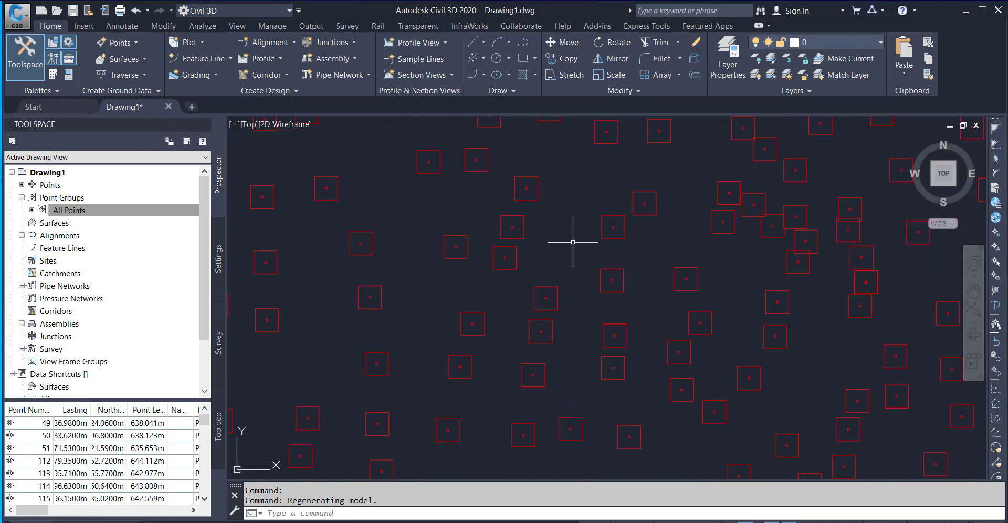
pyautogui.moveTo(504, 219); pyautogui.dragTo(596, 282, button='middle')
pyautogui.scroll(-5, 603, 285)
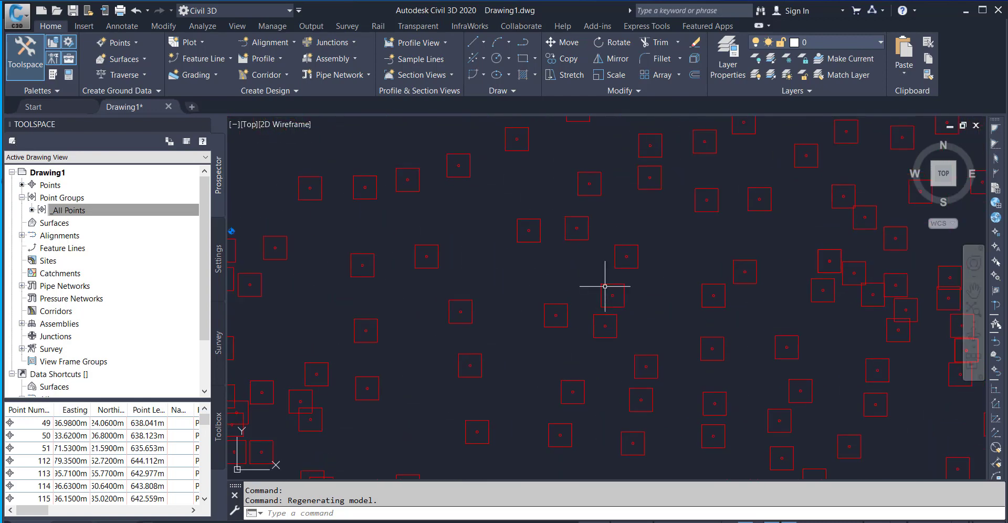
# Set the default point style of the _All Points group to Basic.
pyautogui.moveTo(632, 317); pyautogui.dragTo(584, 273, button='middle')
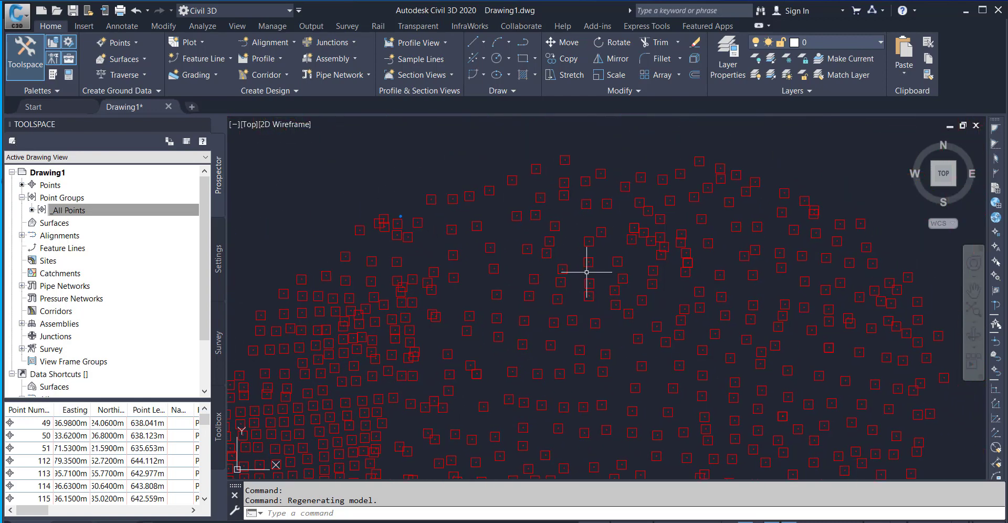
pyautogui.scroll(-4, 586, 272)
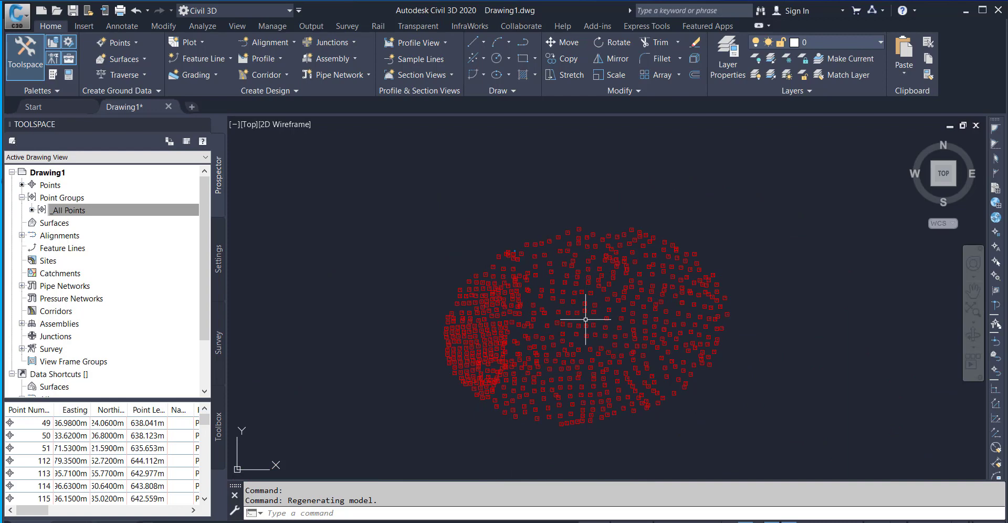
pyautogui.moveTo(585, 319); pyautogui.dragTo(560, 292, button='middle')
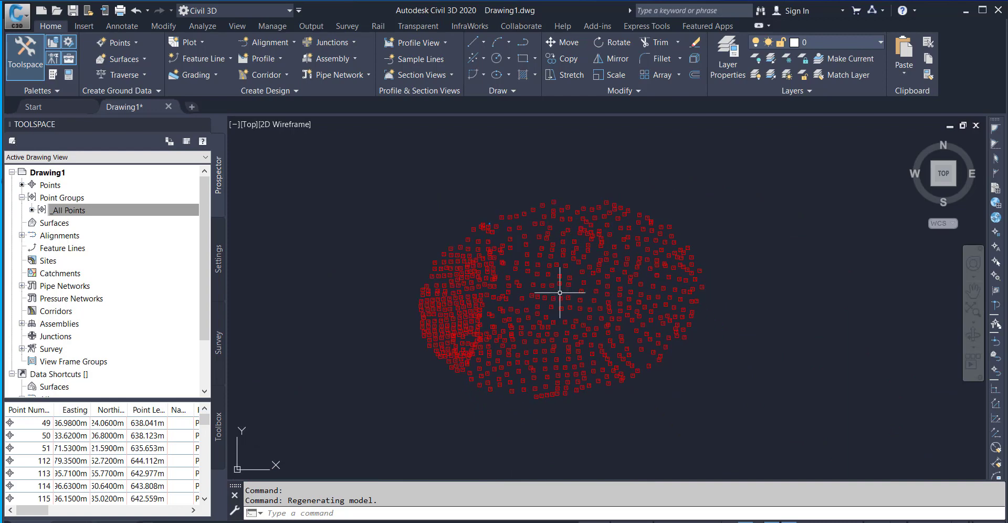
pyautogui.rightClick(103, 211)
pyautogui.click(124, 220)
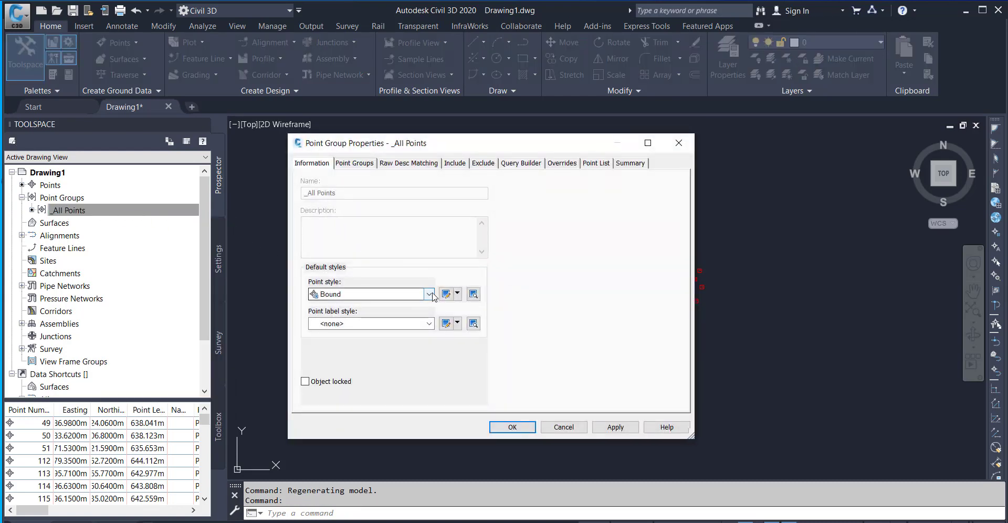
pyautogui.click(430, 294)
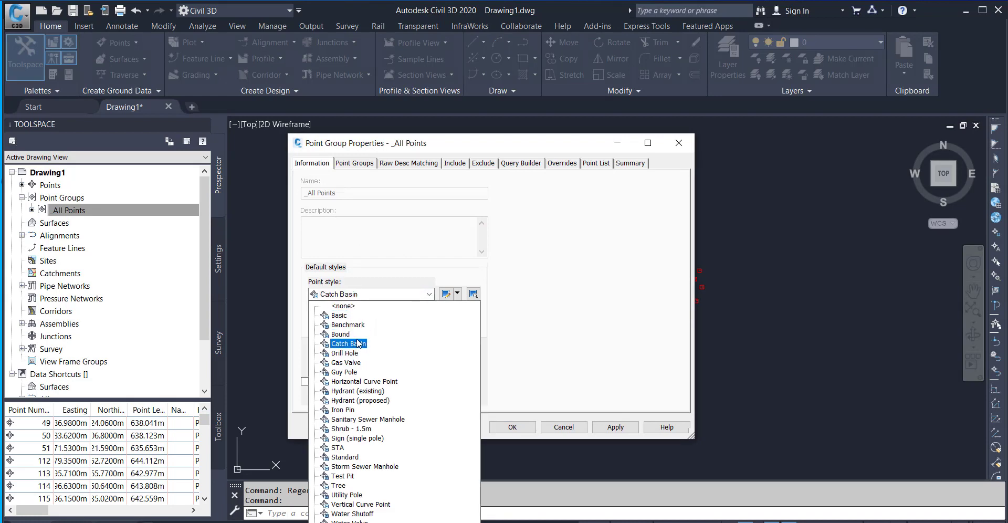
pyautogui.click(340, 317)
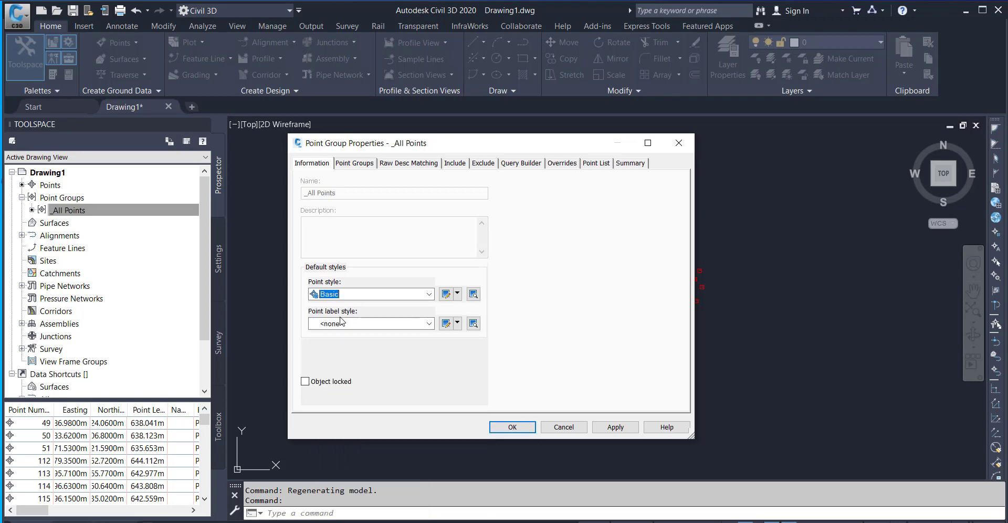
pyautogui.click(509, 426)
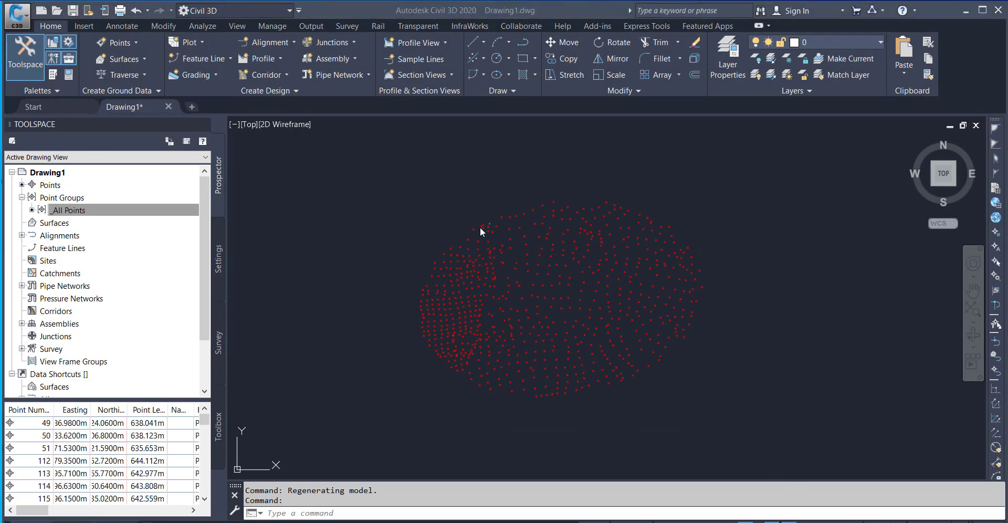
# Examine the individually styled point 49 and compare its marker with the markers of the surrounding points.
pyautogui.scroll(5, 497, 240)
pyautogui.scroll(-5, 648, 303)
pyautogui.scroll(5, 567, 282)
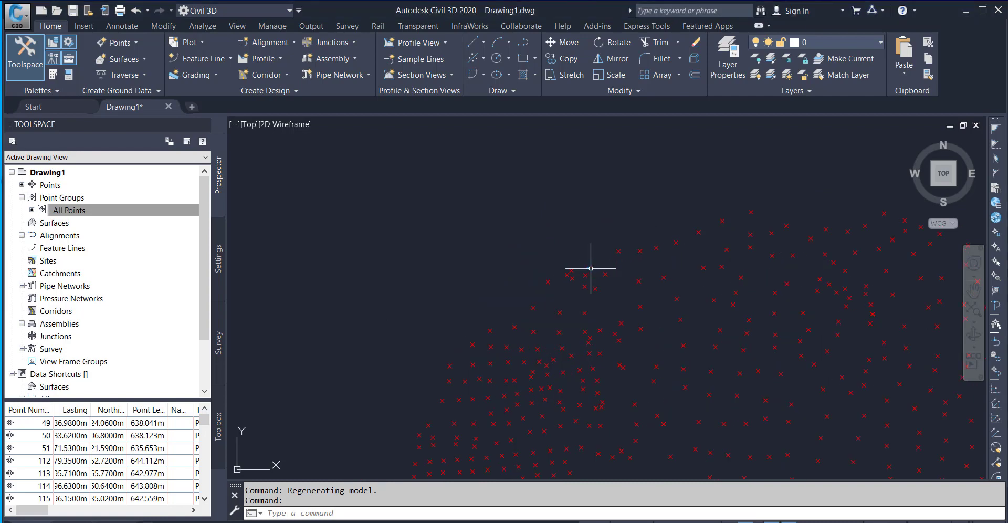
pyautogui.scroll(4, 572, 267)
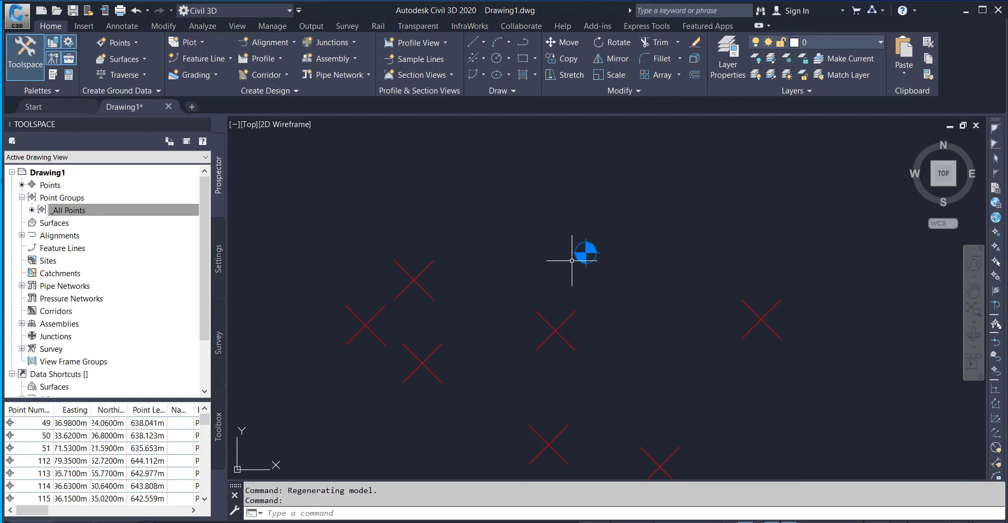
pyautogui.scroll(-3, 578, 254)
pyautogui.scroll(-3, 521, 291)
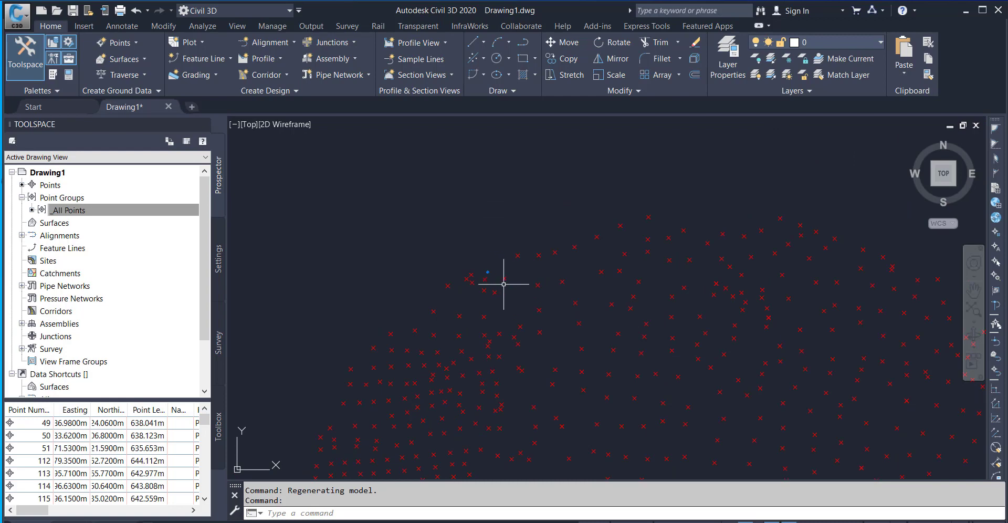
pyautogui.scroll(4, 486, 273)
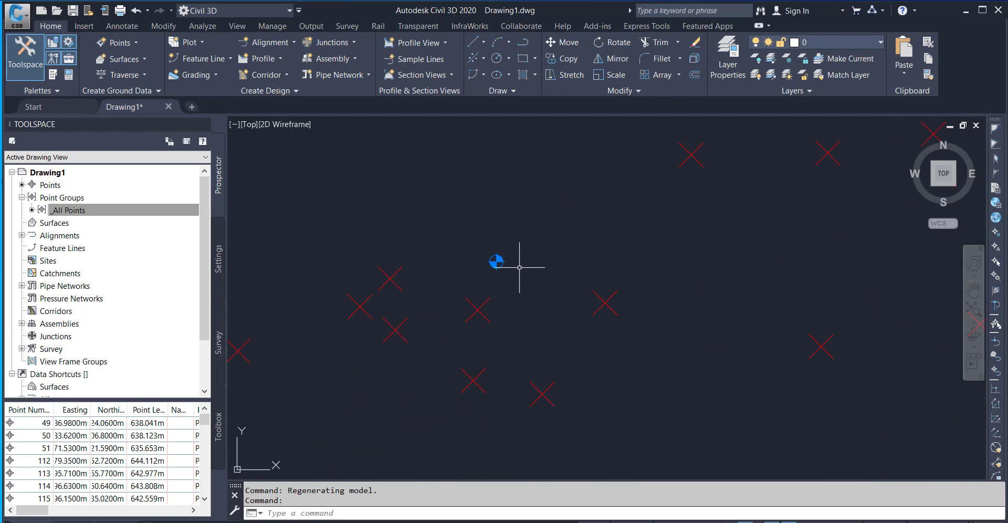
pyautogui.scroll(-3, 506, 277)
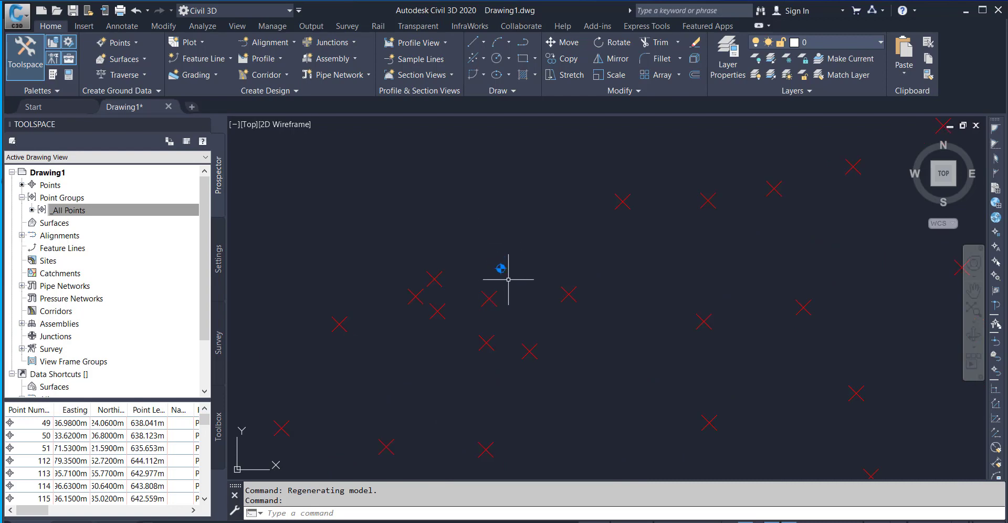
# Reset the individual style of point 49 to <none> in the _All Points group's point table, and close the table.
pyautogui.rightClick(82, 211)
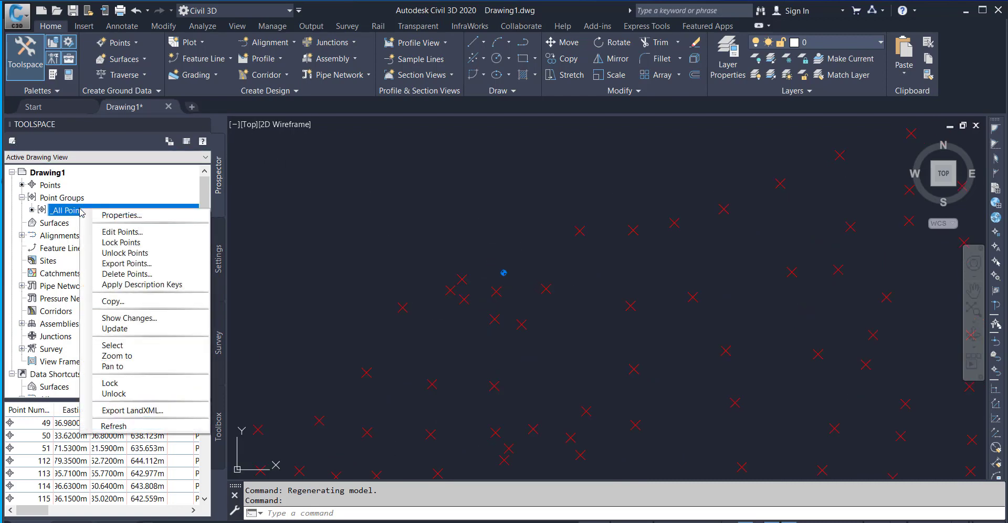
pyautogui.click(129, 234)
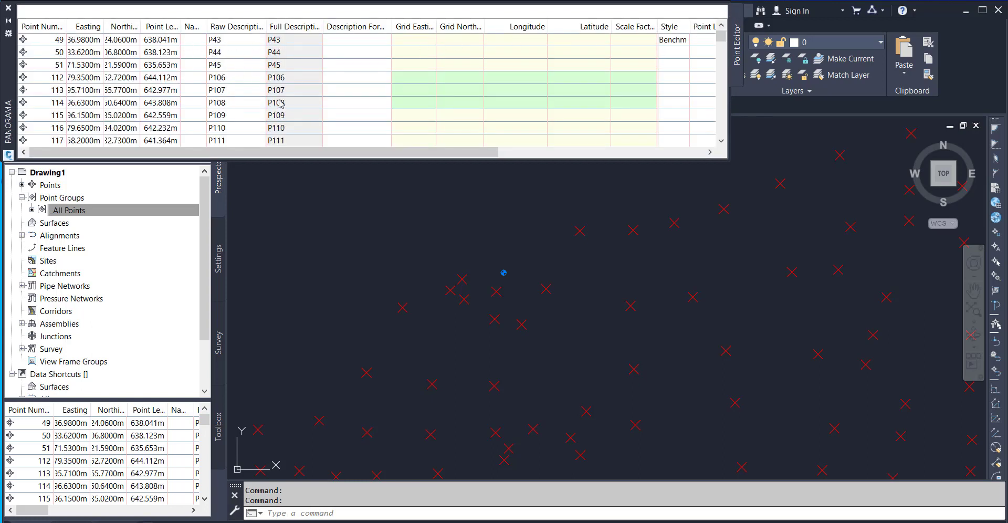
pyautogui.hscroll(5, 684, 42)
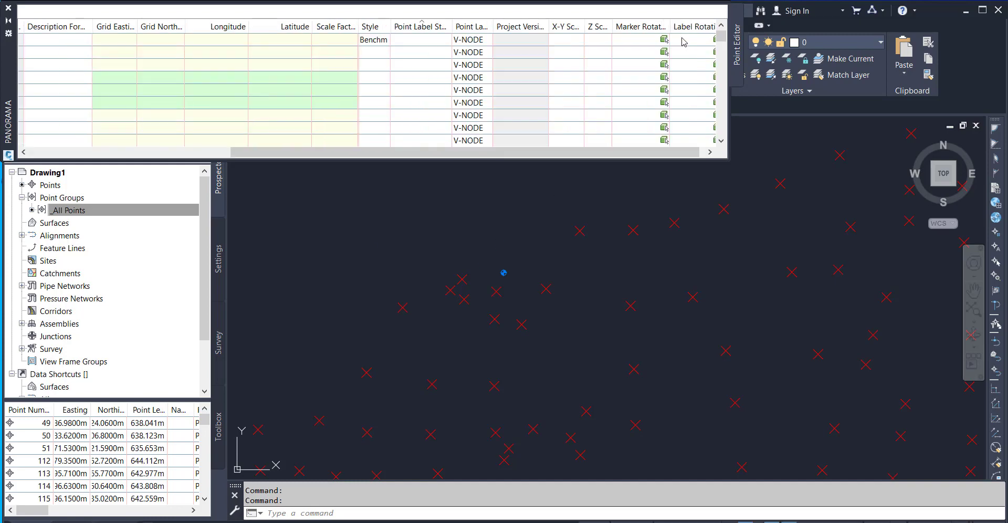
pyautogui.moveTo(303, 153); pyautogui.dragTo(75, 155)
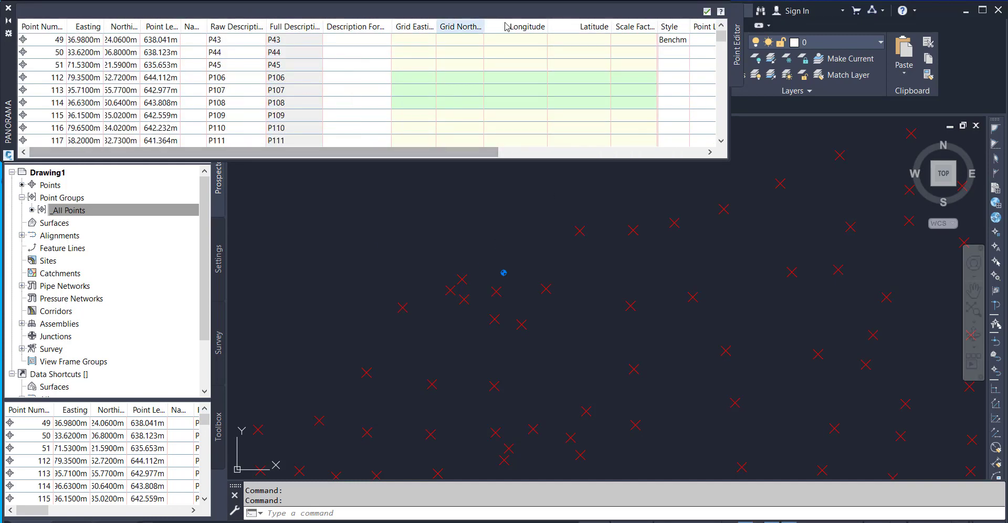
pyautogui.doubleClick(672, 40)
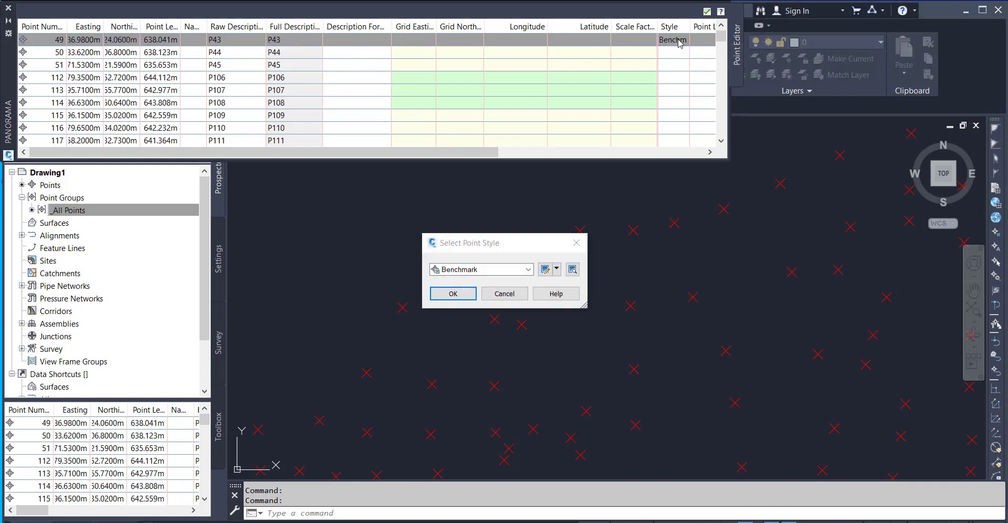
pyautogui.click(528, 269)
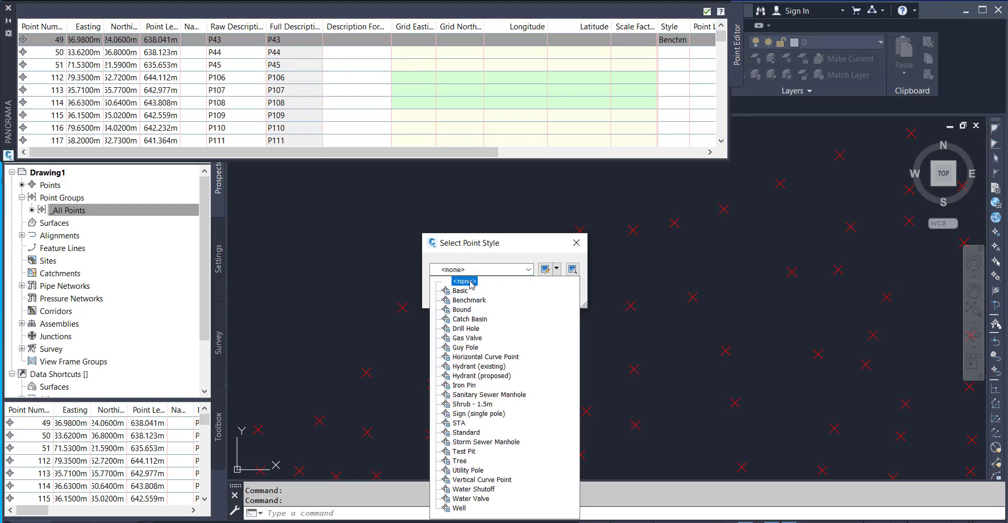
pyautogui.click(470, 282)
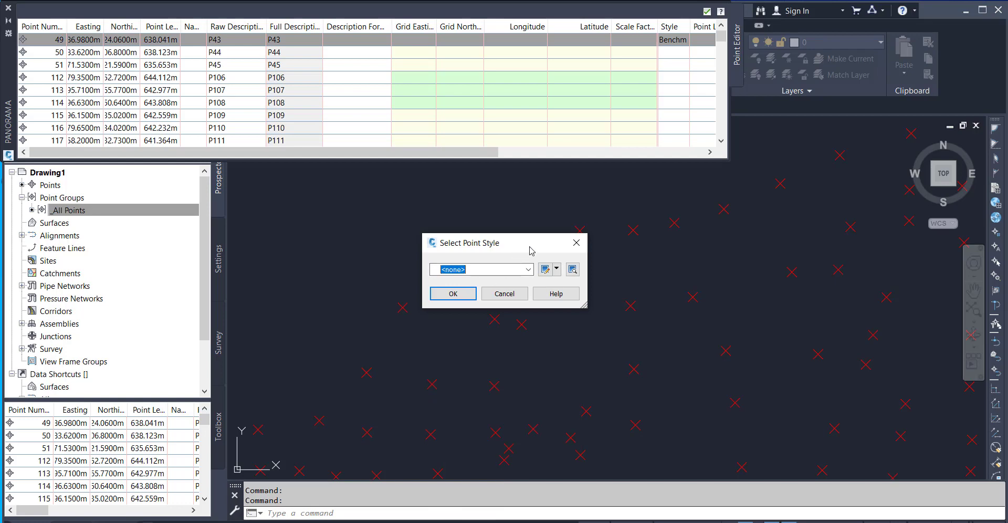
pyautogui.moveTo(529, 246); pyautogui.dragTo(561, 324)
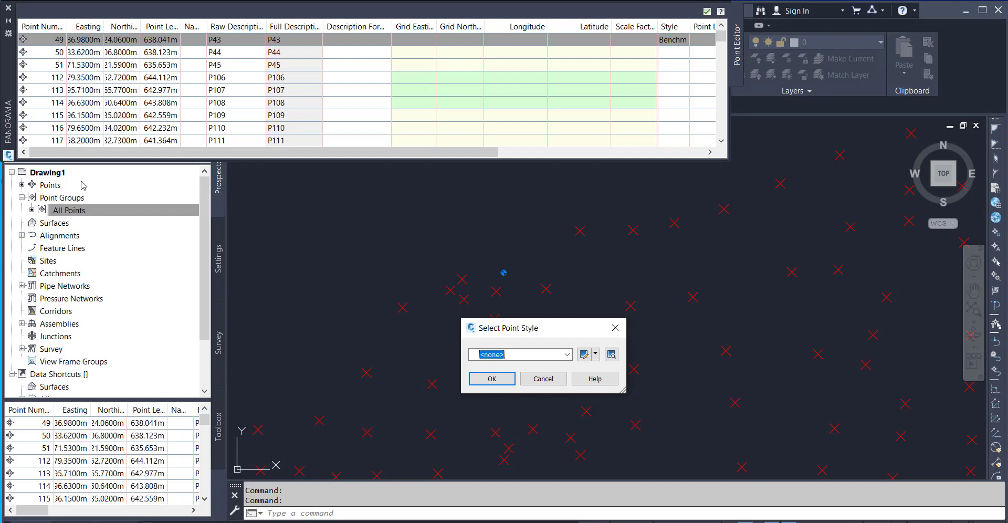
pyautogui.click(507, 380)
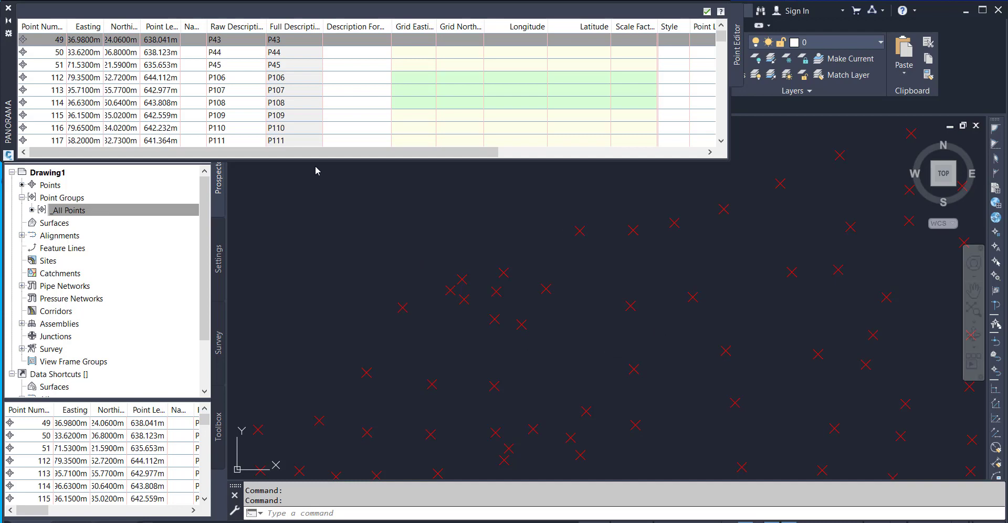
pyautogui.click(8, 10)
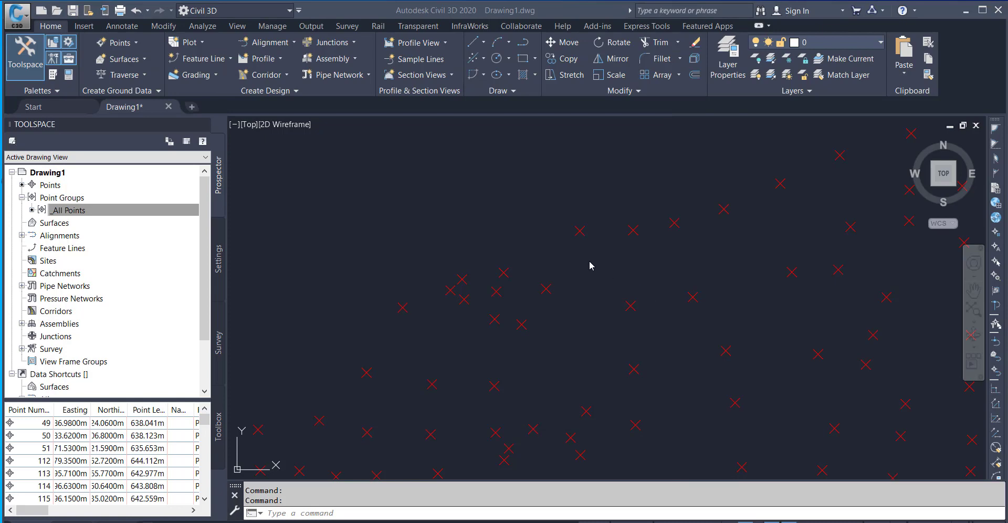
# Inspect the point markers across the whole point cloud, both close up and as an overview.
pyautogui.scroll(-6, 590, 265)
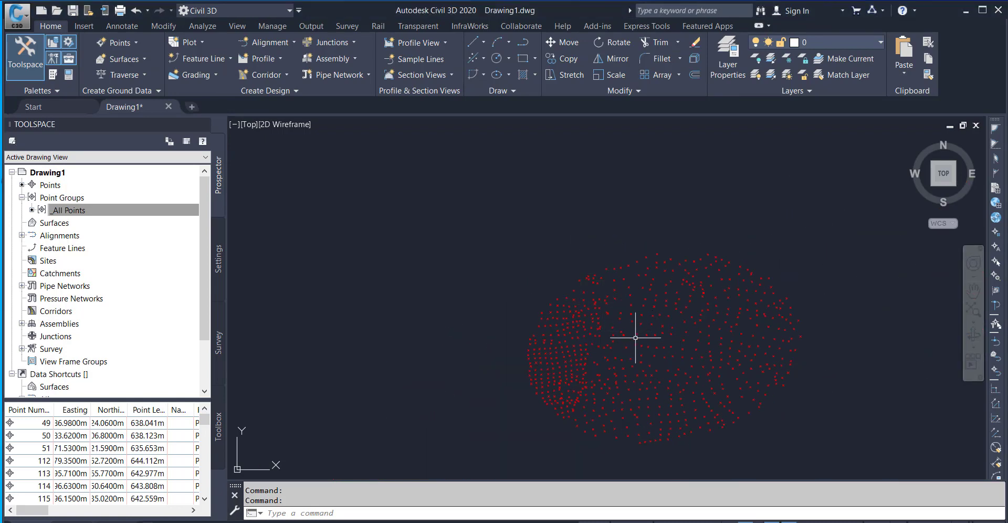
pyautogui.moveTo(646, 336)
pyautogui.mouseDown(button='middle')
pyautogui.moveTo(656, 338)
pyautogui.moveTo(574, 259)
pyautogui.moveTo(555, 276)
pyautogui.mouseUp(button='middle')
pyautogui.scroll(2, 481, 258)
pyautogui.scroll(4, 483, 259)
pyautogui.scroll(-4, 482, 259)
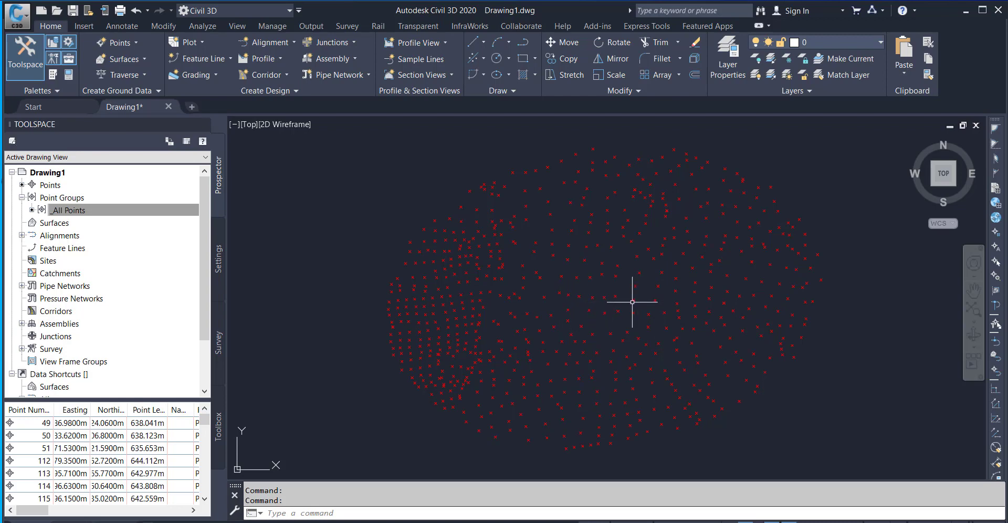
pyautogui.moveTo(631, 302); pyautogui.dragTo(564, 275, button='middle')
pyautogui.moveTo(472, 351)
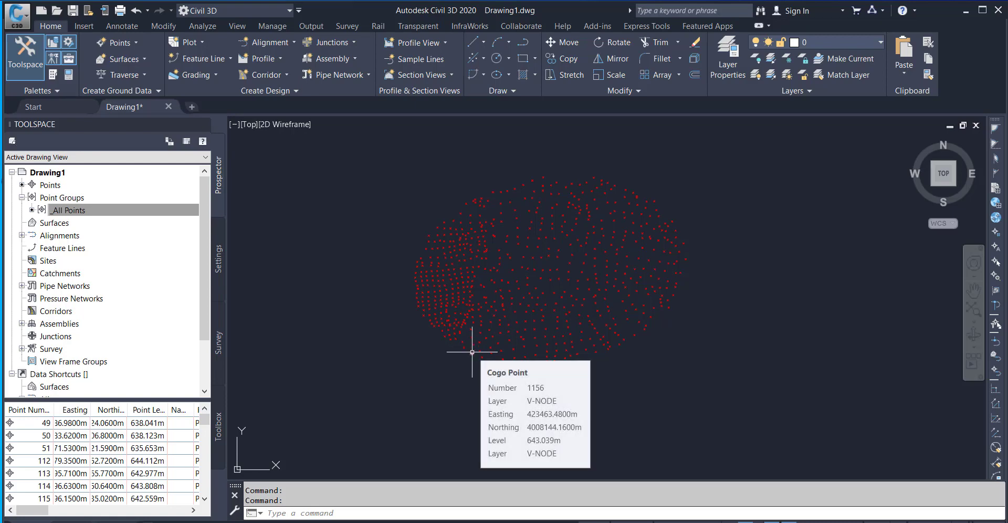
# Create a new point group that includes points by matching numbers, taken from a selection set in the drawing.
pyautogui.rightClick(79, 202)
pyautogui.click(105, 222)
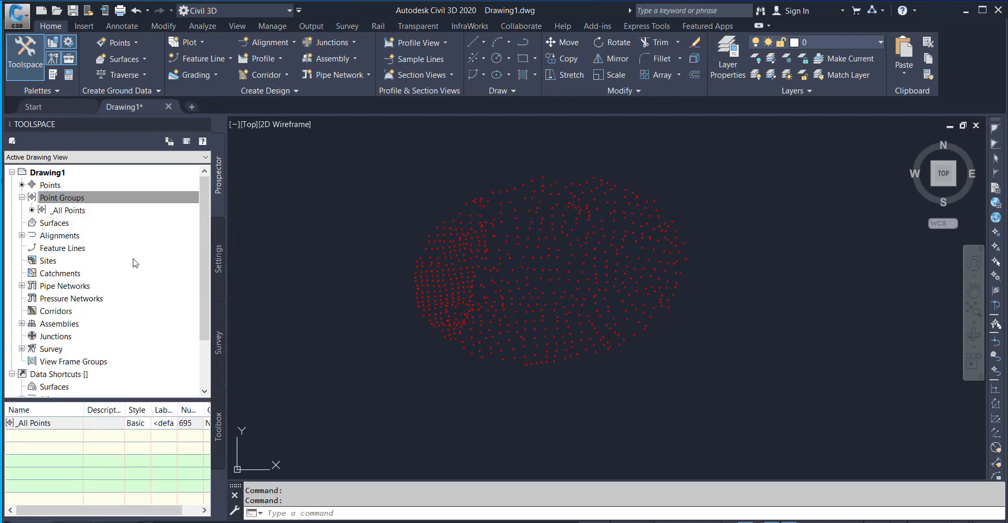
pyautogui.click(359, 192)
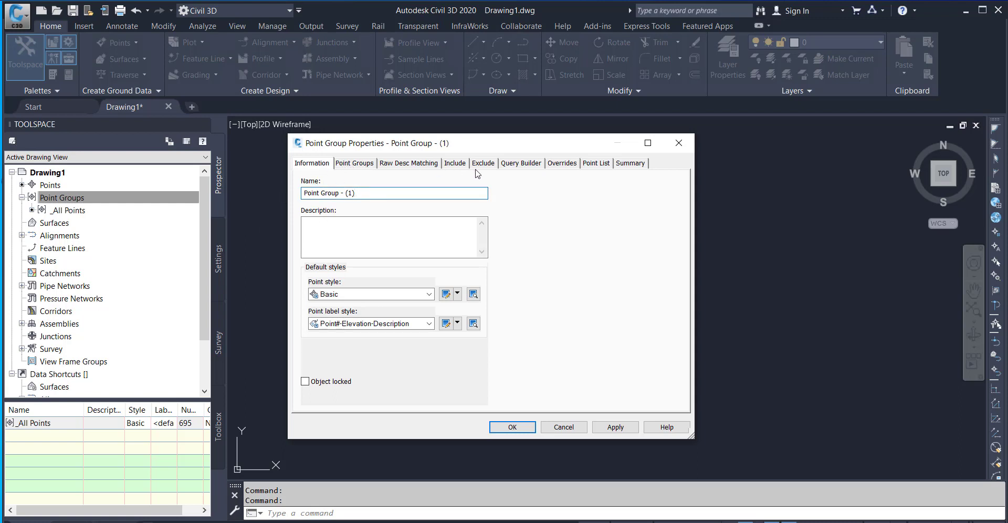
pyautogui.click(460, 164)
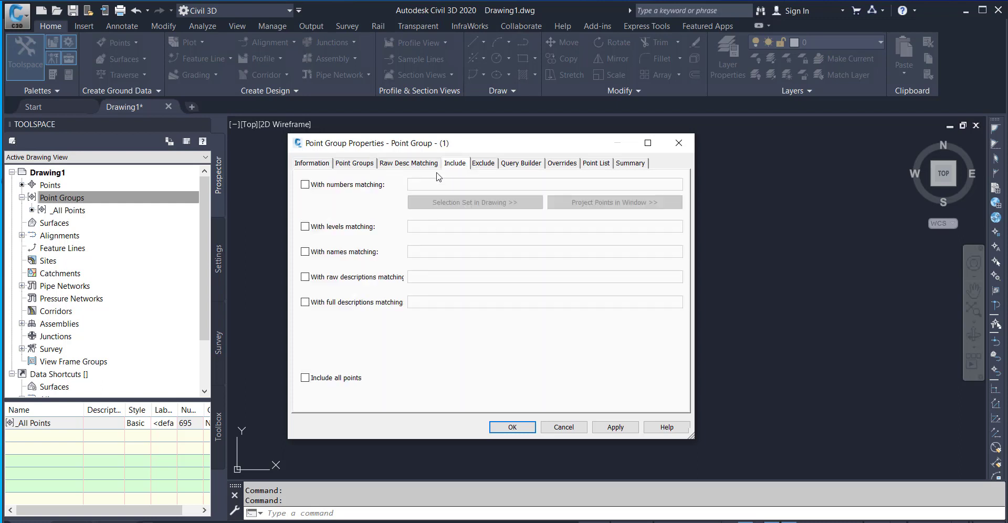
pyautogui.click(305, 185)
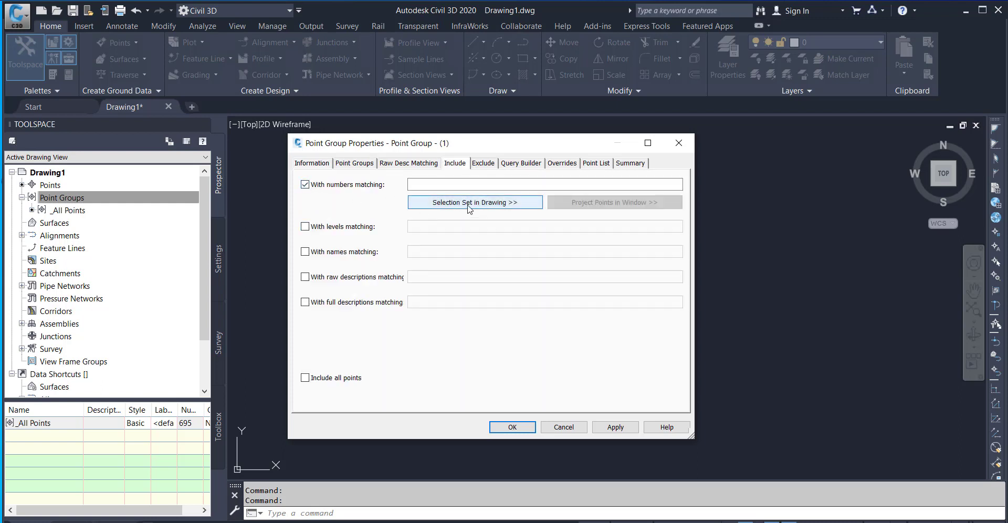
pyautogui.click(441, 203)
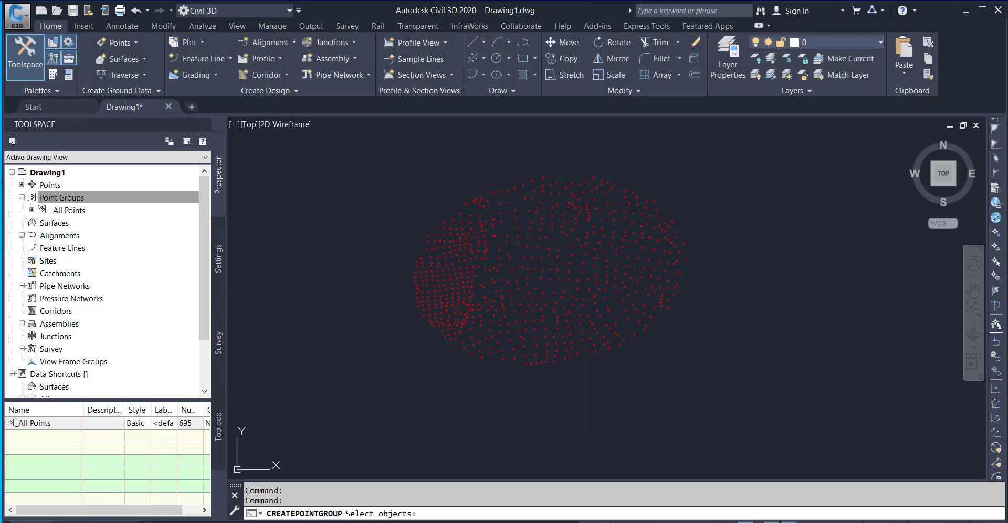
# Select the lower half of the point cloud with a crossing window as the group's members, and return to the group's general information.
pyautogui.click(454, 211)
pyautogui.click(431, 206)
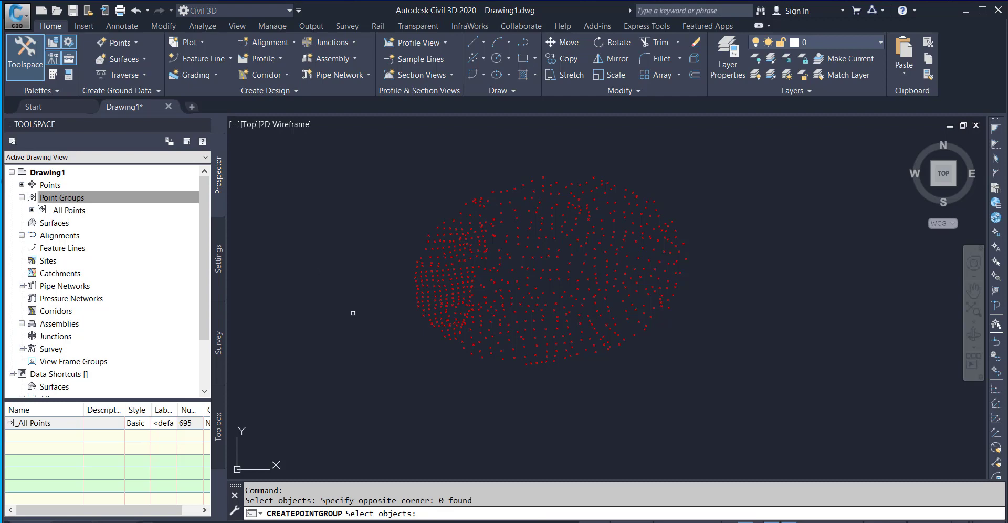
pyautogui.moveTo(638, 309); pyautogui.dragTo(578, 311, button='middle')
pyautogui.click(658, 281)
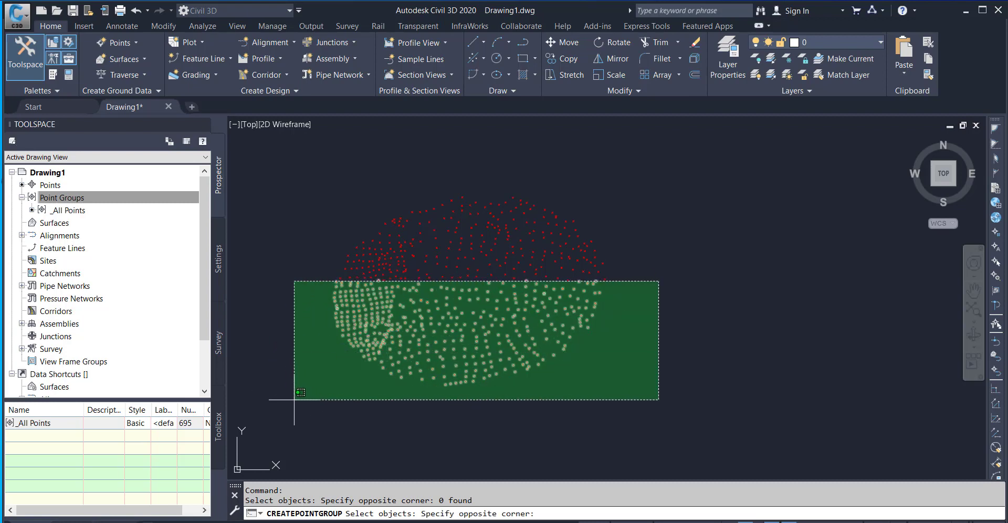
pyautogui.click(303, 399)
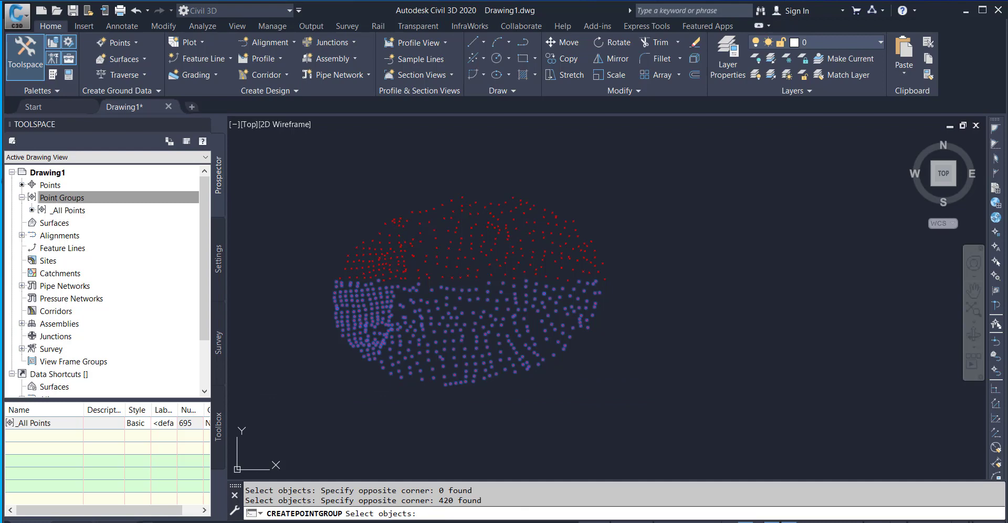
pyautogui.press('Return')
pyautogui.moveTo(556, 148)
pyautogui.mouseDown()
pyautogui.moveTo(828, 268)
pyautogui.moveTo(616, 277)
pyautogui.moveTo(533, 258)
pyautogui.moveTo(556, 233)
pyautogui.moveTo(542, 194)
pyautogui.mouseUp()
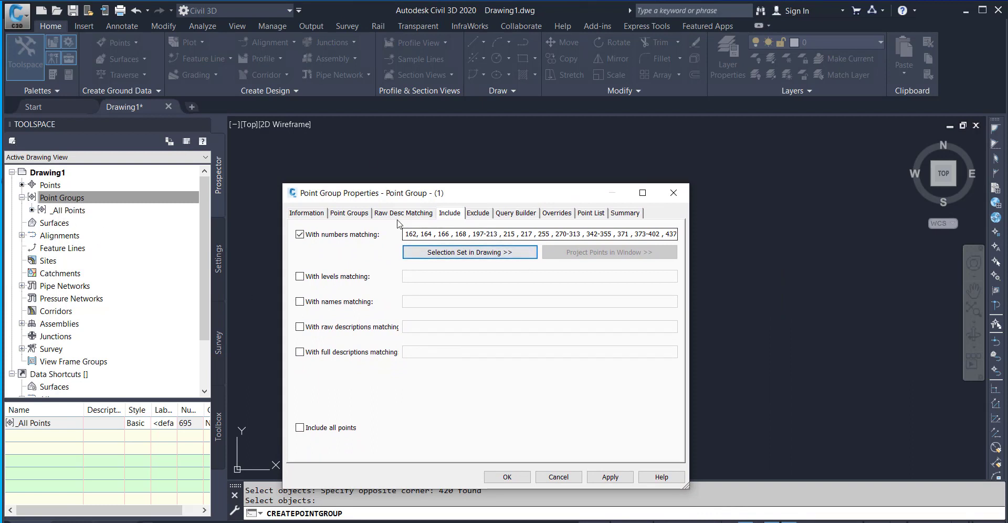
pyautogui.click(305, 214)
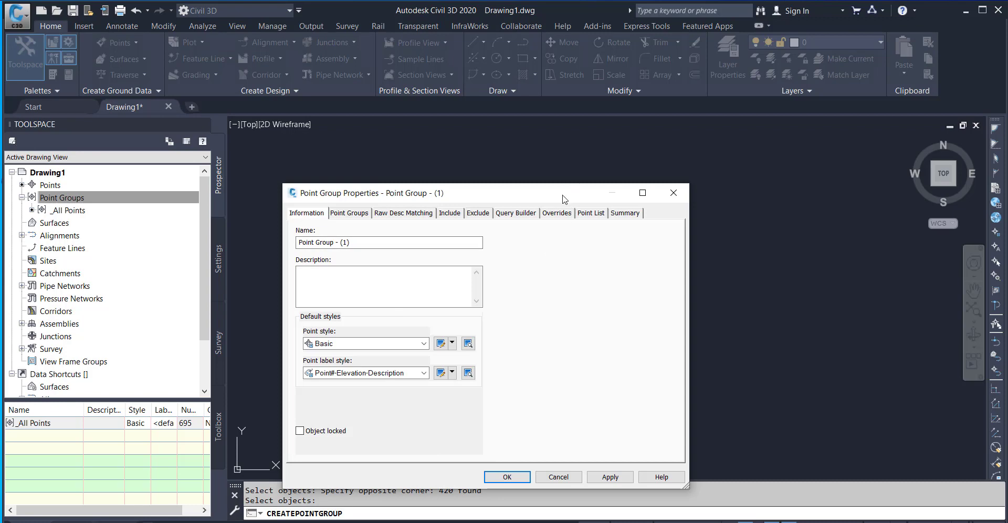
# Finish creating the new point group with the Basic point style and the Point#-Elevation-Description label style.
pyautogui.moveTo(564, 198); pyautogui.dragTo(603, 147)
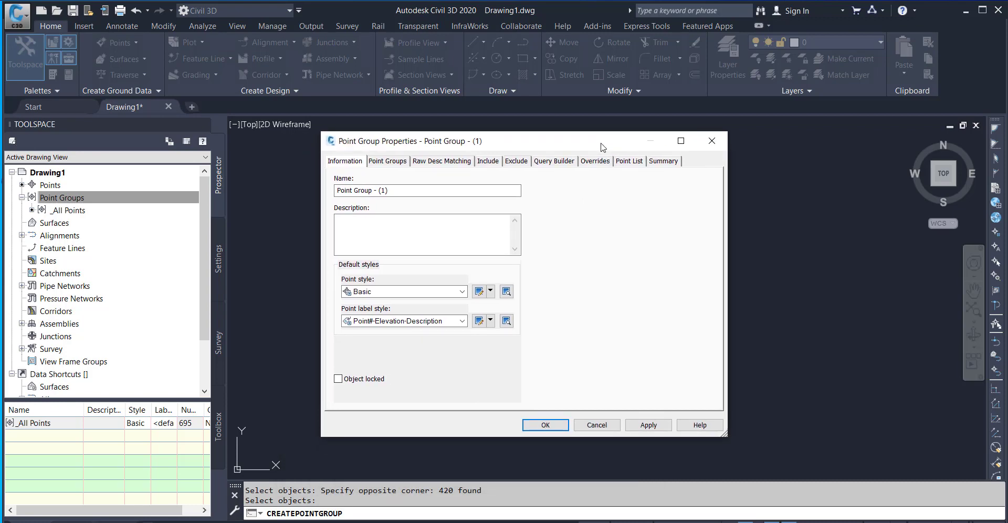
pyautogui.click(545, 425)
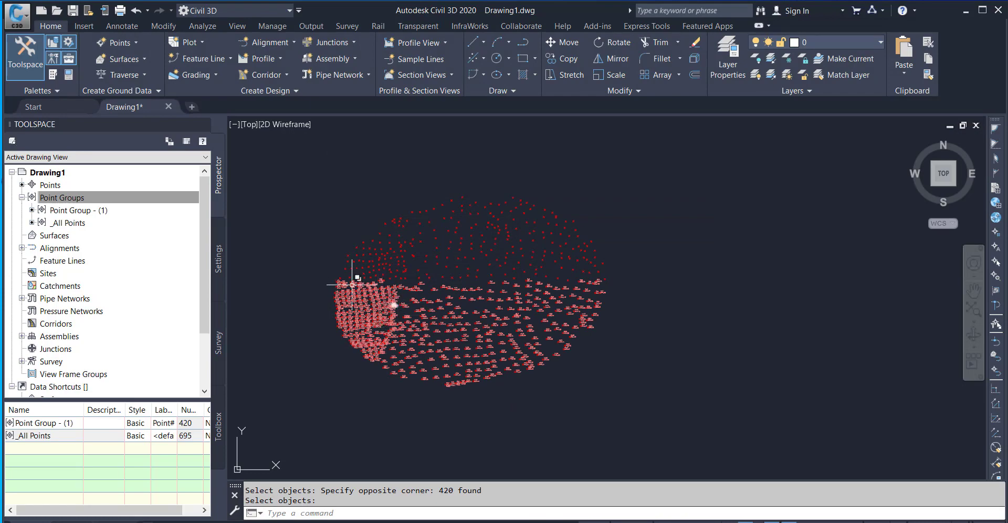
# Compare the markers and labels of the new group's lower points with the upper points, close up and as an overview.
pyautogui.scroll(5, 351, 284)
pyautogui.scroll(-4, 354, 286)
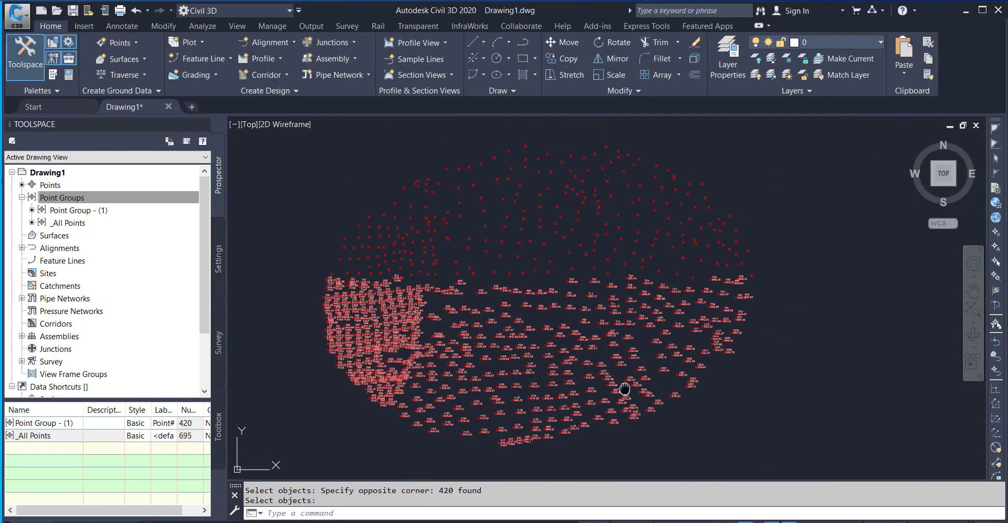
pyautogui.moveTo(624, 389)
pyautogui.mouseDown(button='middle')
pyautogui.moveTo(619, 349)
pyautogui.moveTo(640, 371)
pyautogui.mouseUp(button='middle')
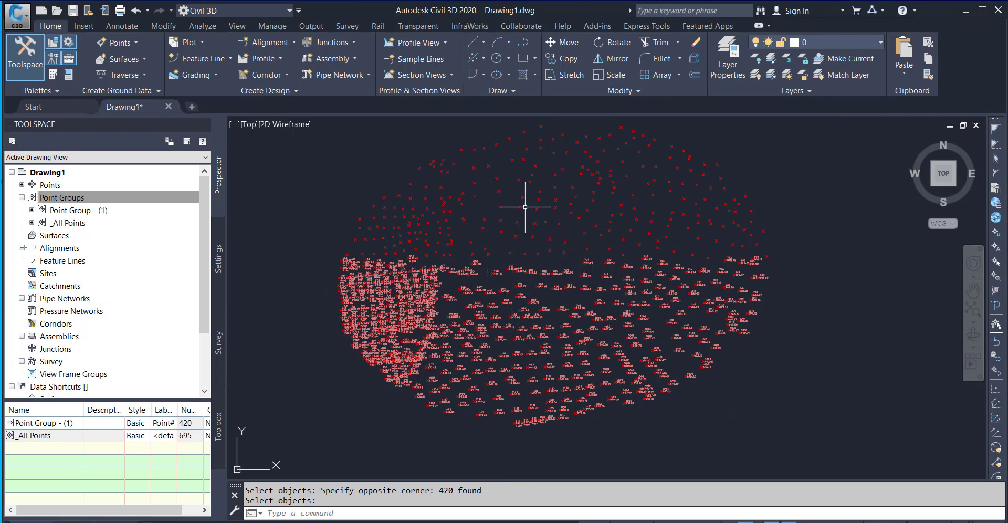
pyautogui.scroll(3, 524, 207)
pyautogui.scroll(-1, 551, 220)
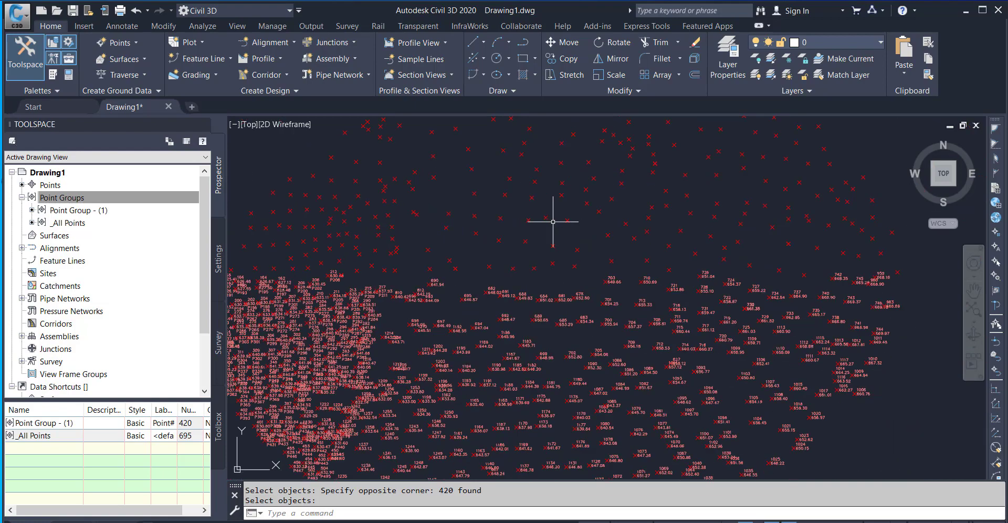
pyautogui.scroll(-2, 574, 308)
pyautogui.scroll(-2, 574, 309)
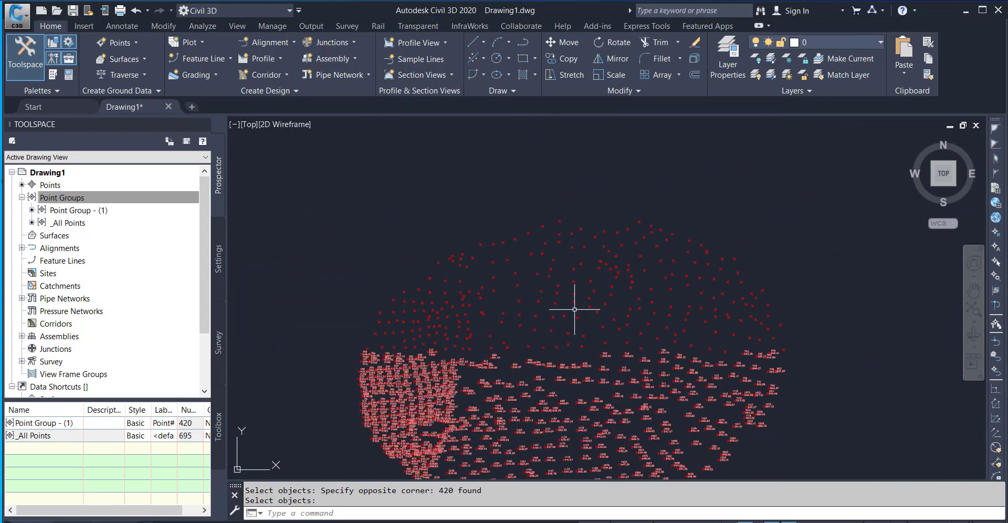
pyautogui.moveTo(574, 309); pyautogui.dragTo(569, 150, button='middle')
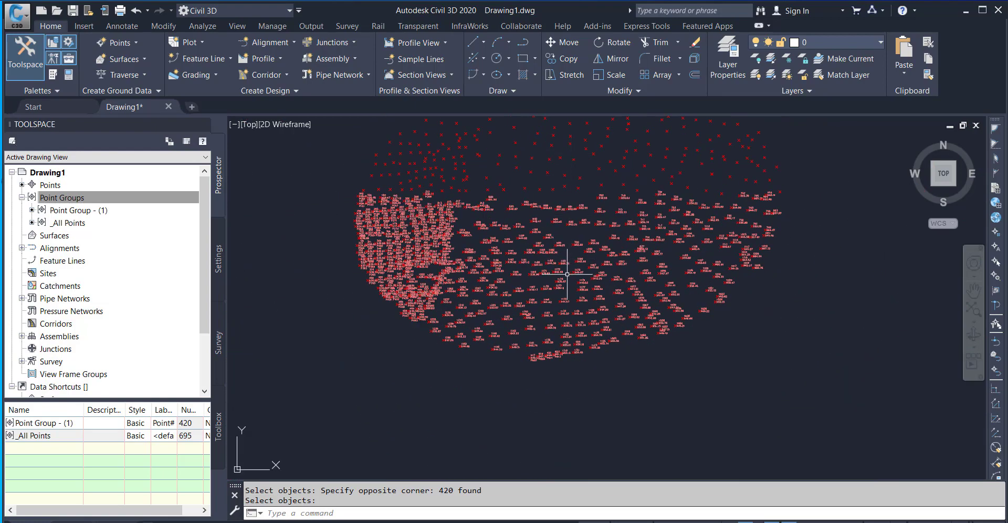
pyautogui.scroll(5, 519, 251)
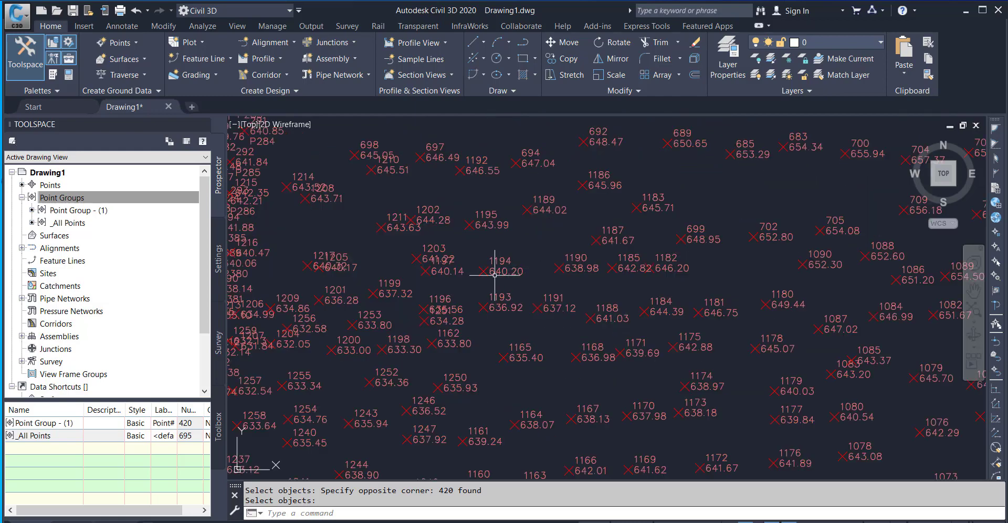
pyautogui.scroll(-5, 494, 273)
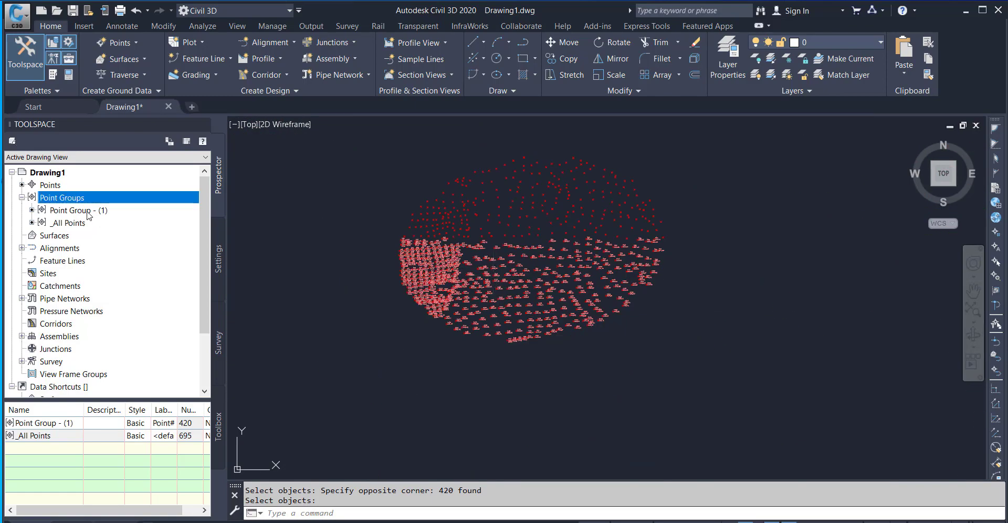
# Change the default point style of Point Group - (1) to Catch Basin in its group properties.
pyautogui.rightClick(88, 211)
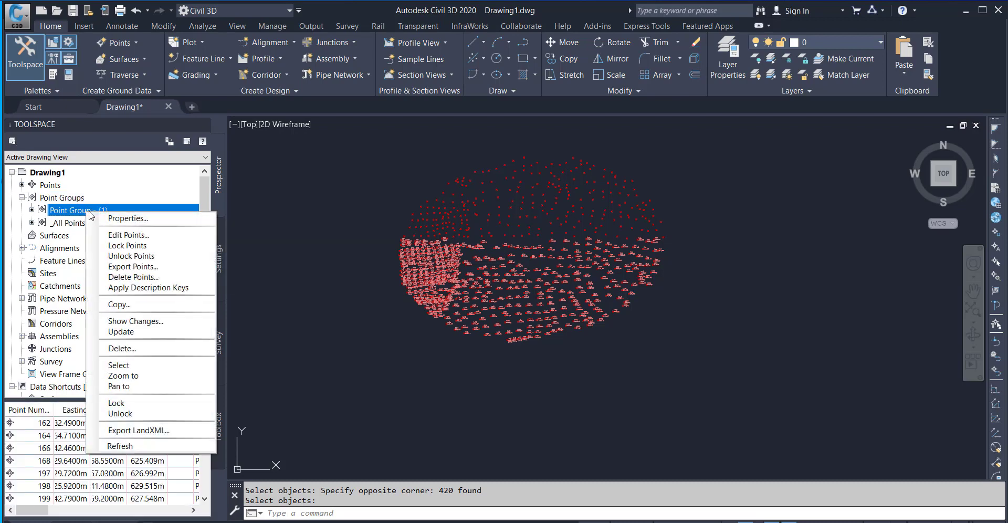
pyautogui.click(130, 223)
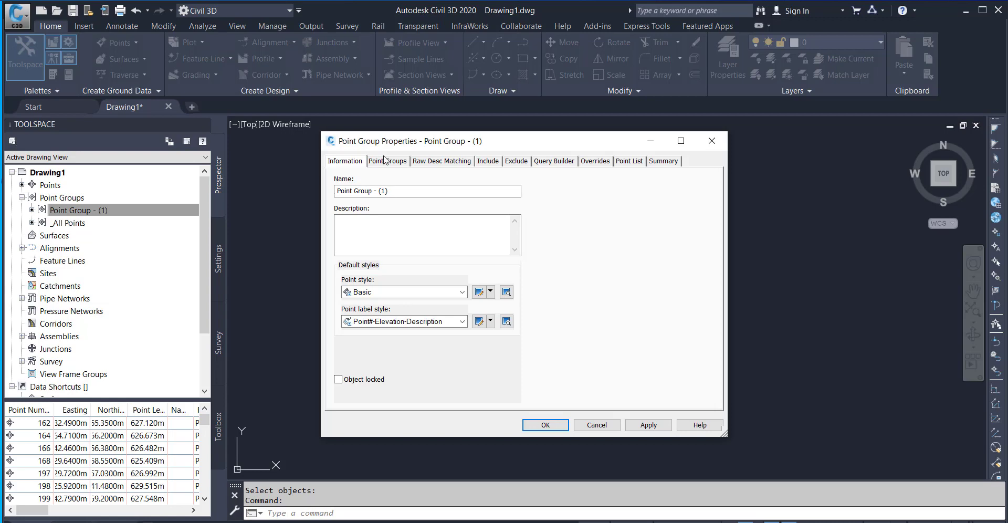
pyautogui.click(461, 292)
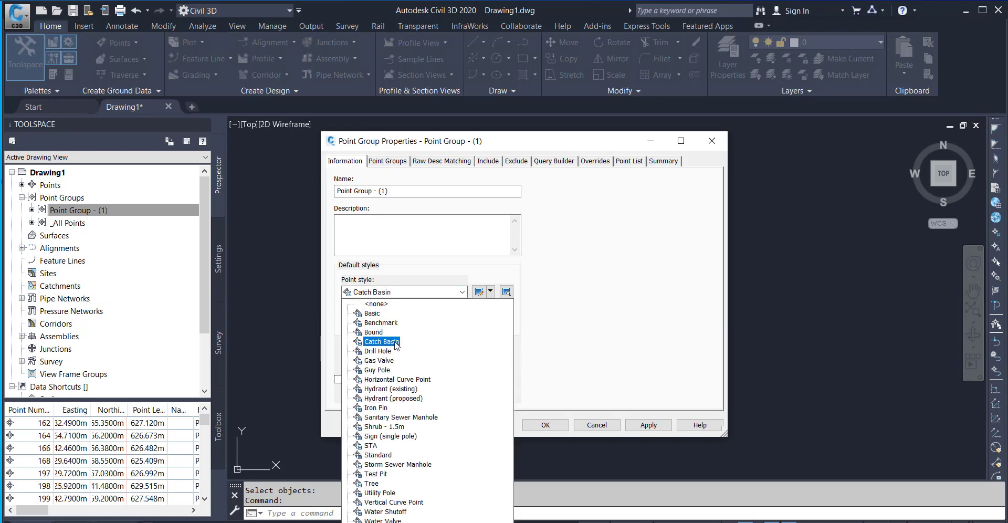
pyautogui.click(381, 342)
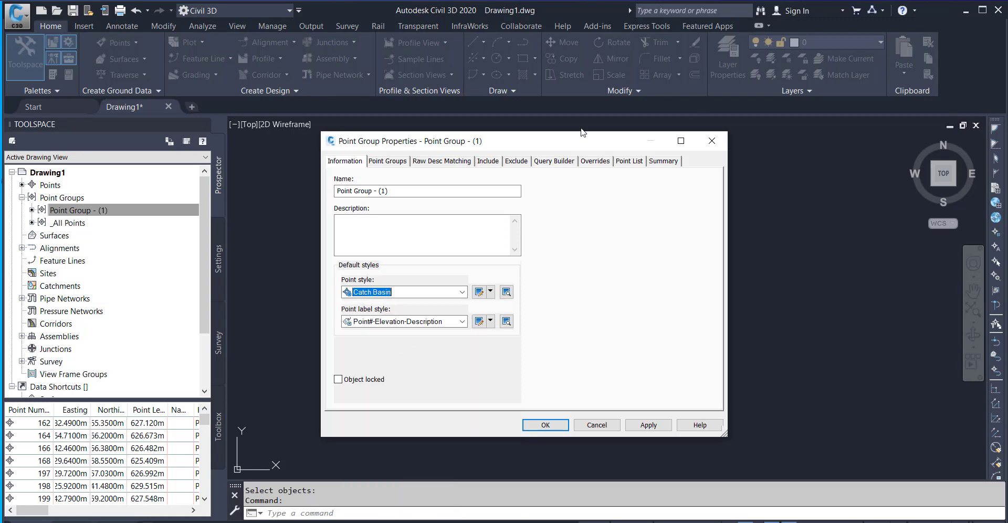
pyautogui.moveTo(561, 142); pyautogui.dragTo(559, 87)
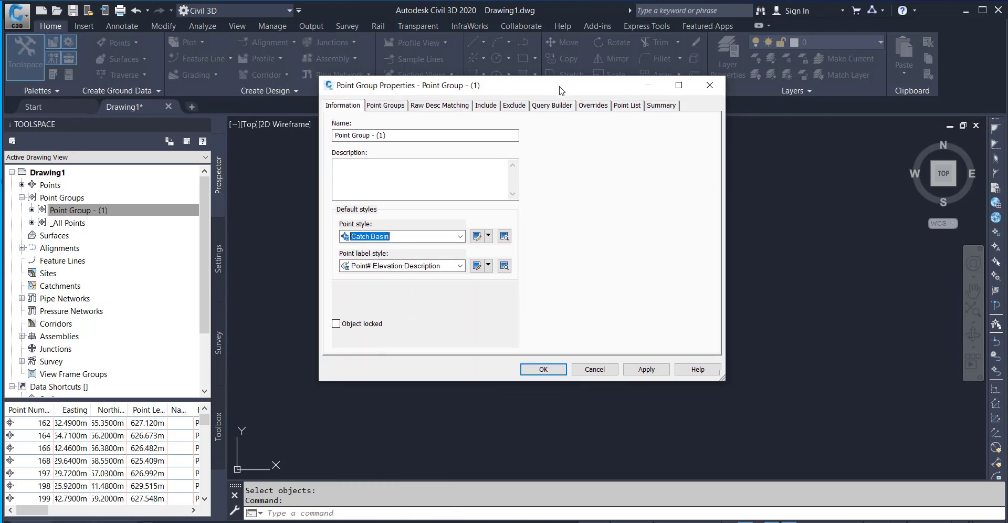
pyautogui.click(544, 367)
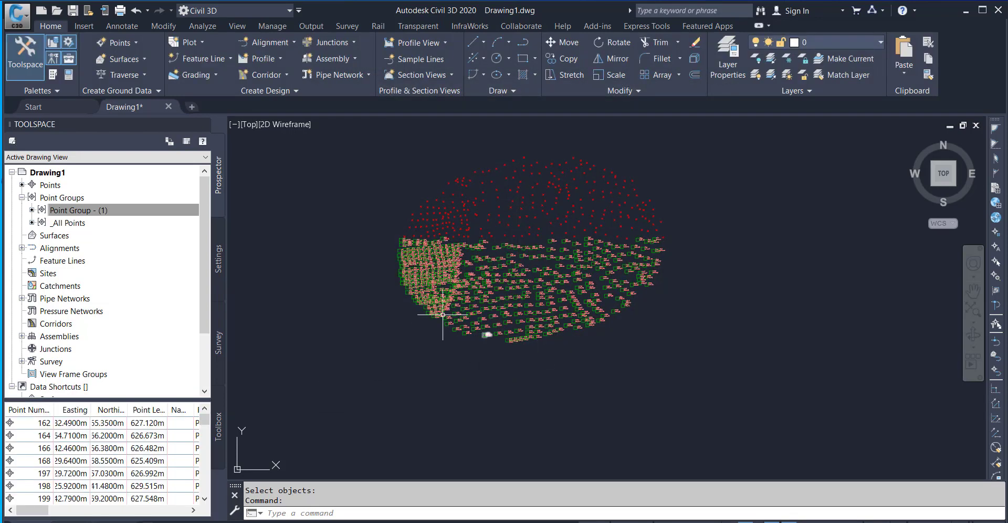
# Examine the Catch Basin markers in the lower half of the point cloud, both close up and as an overview.
pyautogui.scroll(2, 475, 333)
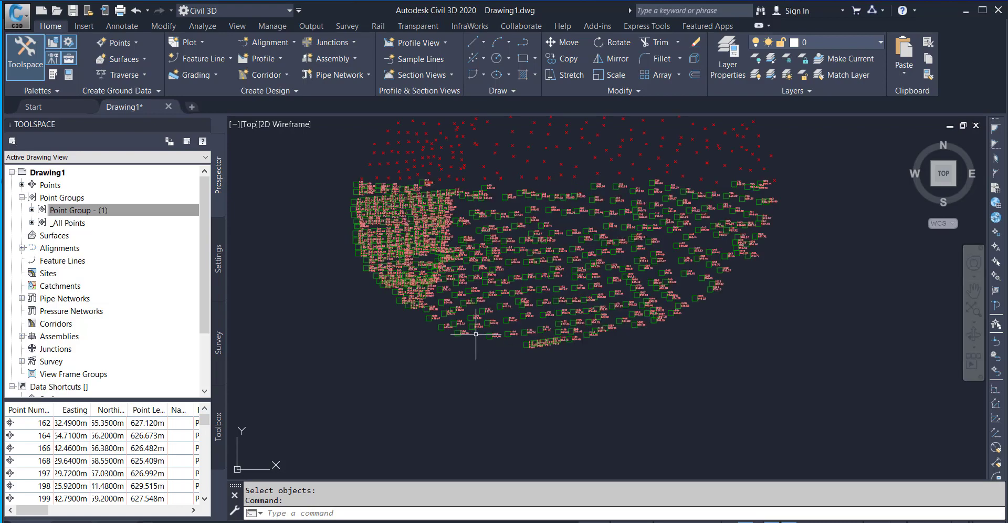
pyautogui.scroll(5, 580, 362)
pyautogui.scroll(1, 582, 366)
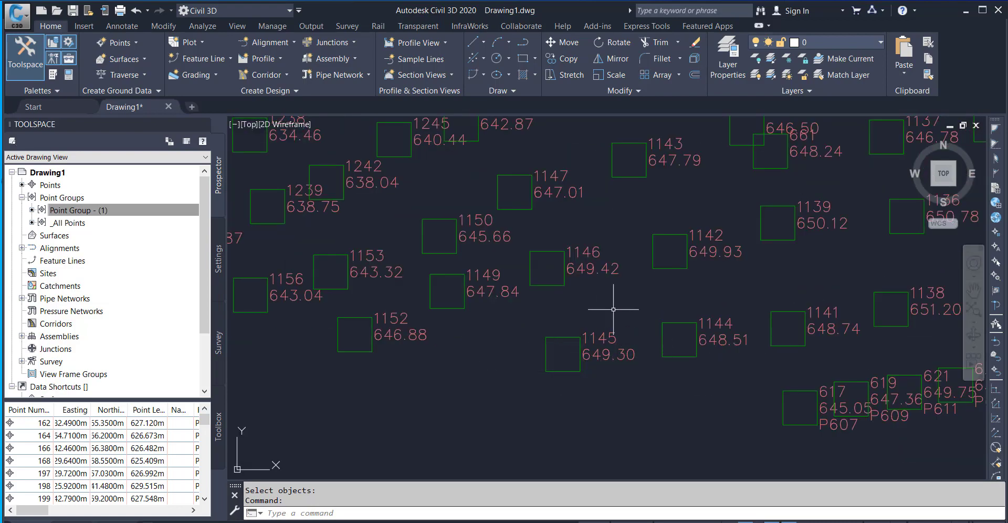
pyautogui.scroll(-8, 603, 301)
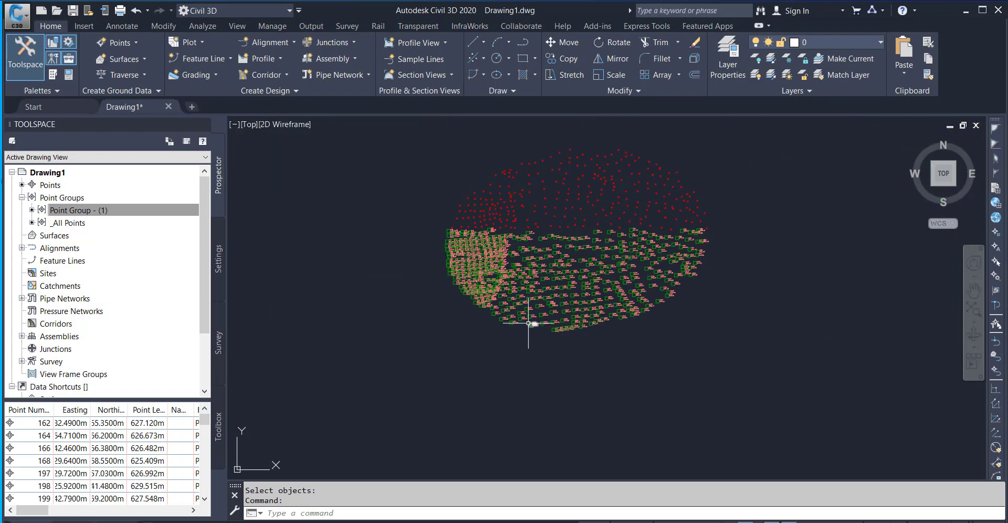
pyautogui.scroll(6, 528, 323)
pyautogui.moveTo(578, 312); pyautogui.dragTo(556, 340, button='middle')
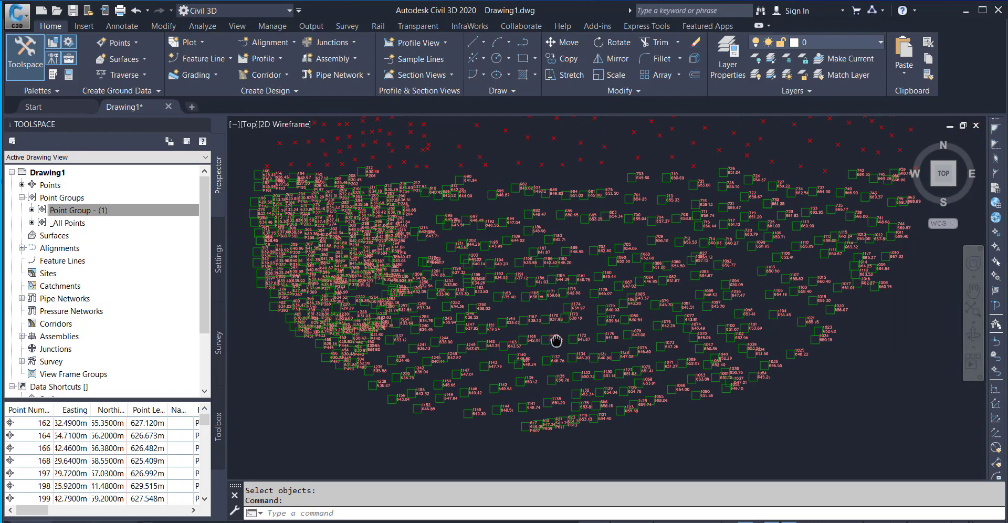
pyautogui.scroll(-3, 398, 278)
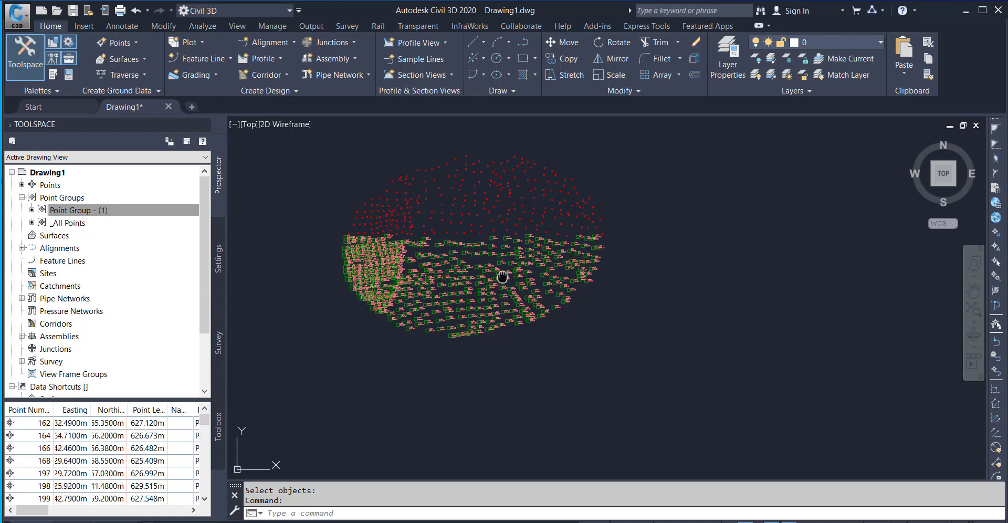
pyautogui.moveTo(505, 281); pyautogui.dragTo(546, 324, button='middle')
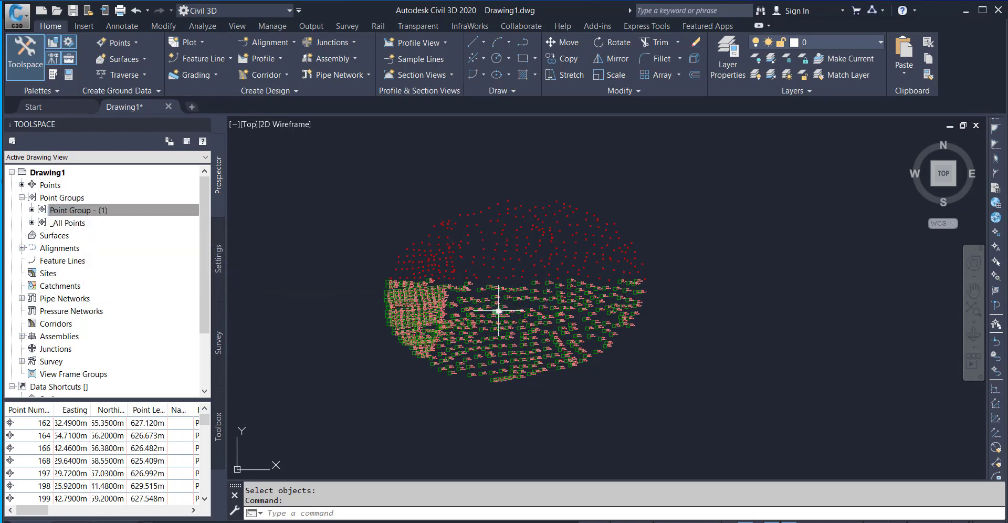
pyautogui.moveTo(498, 310)
pyautogui.moveTo(494, 303); pyautogui.dragTo(522, 295, button='middle')
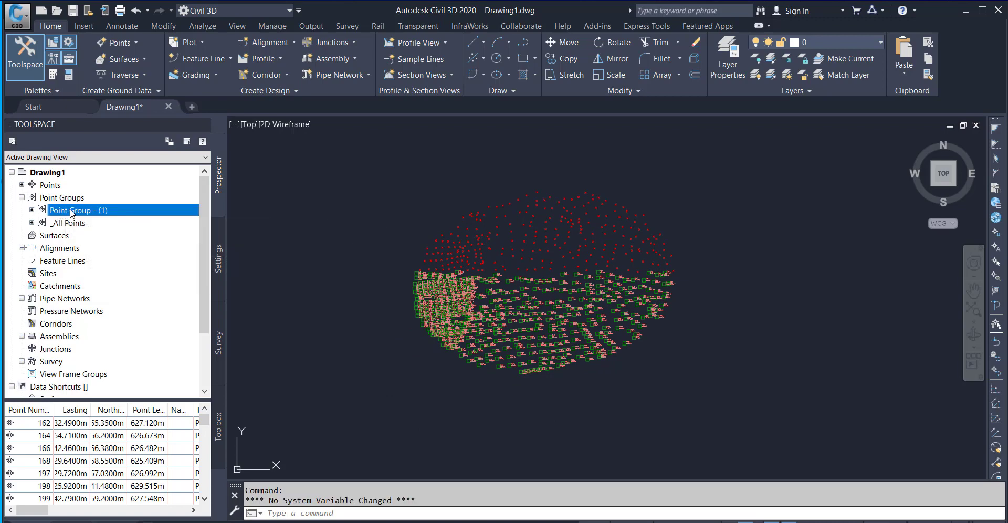
# Set the default point label style of the _All Points group to Elevation Only in its group properties.
pyautogui.moveTo(72, 212)
pyautogui.rightClick(66, 225)
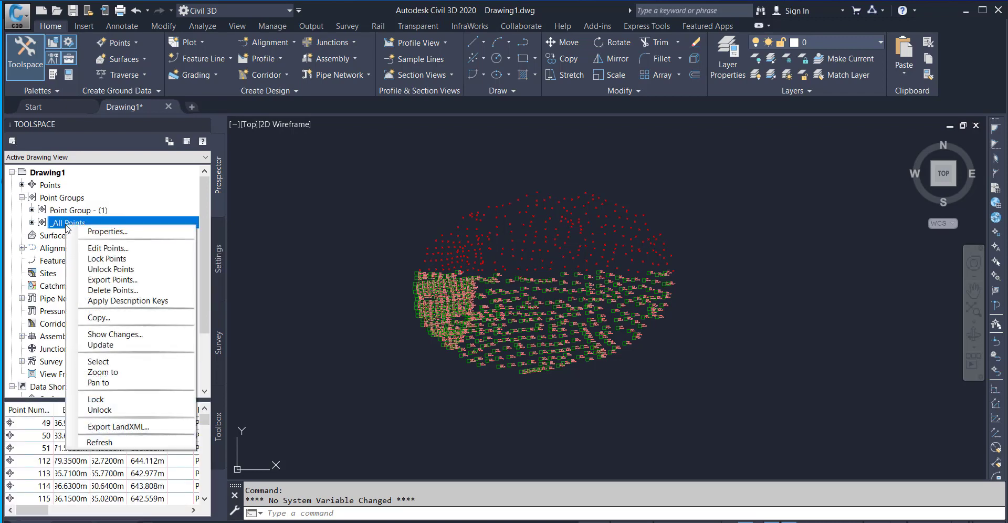
pyautogui.click(113, 232)
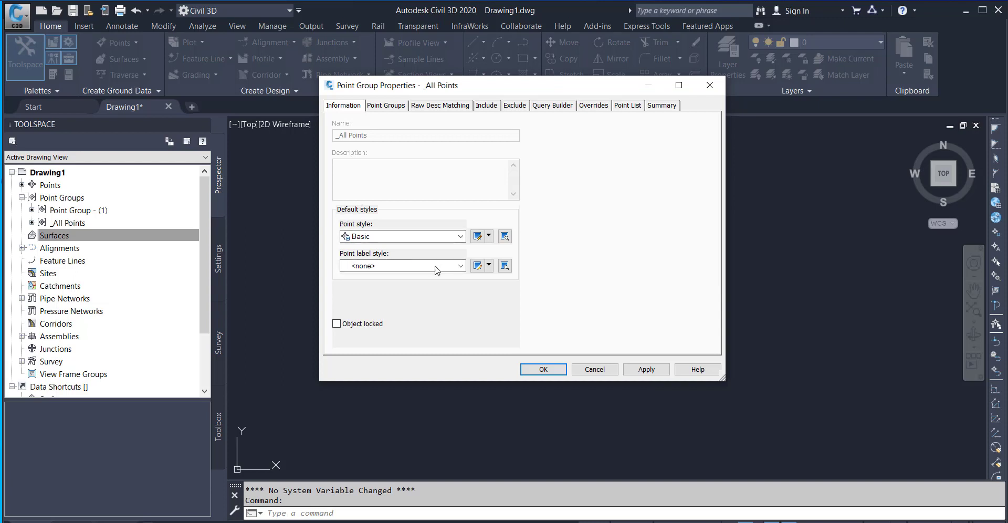
pyautogui.click(460, 268)
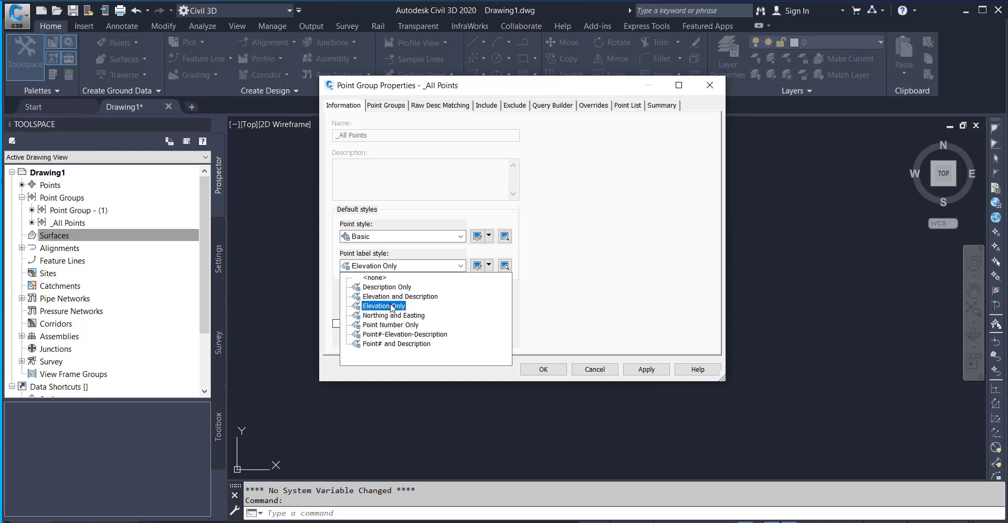
pyautogui.click(380, 306)
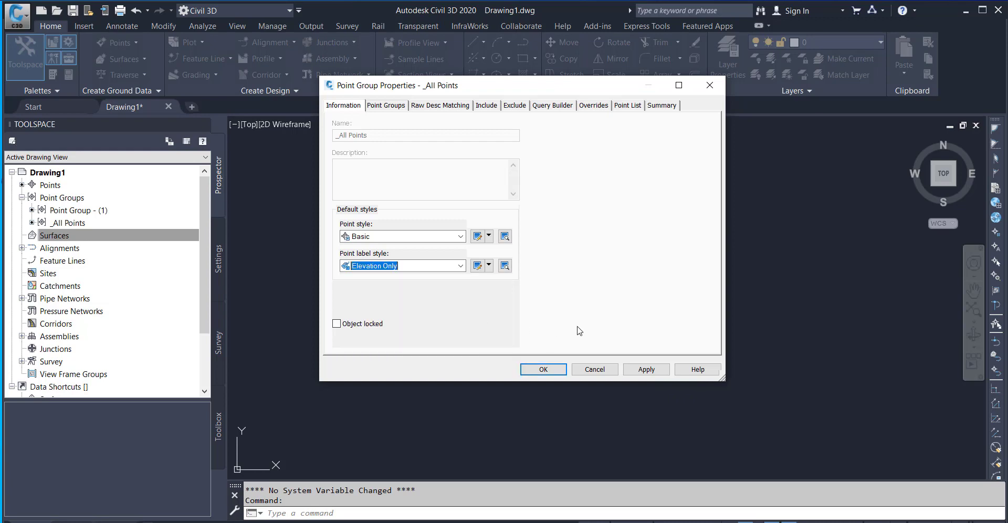
pyautogui.click(543, 370)
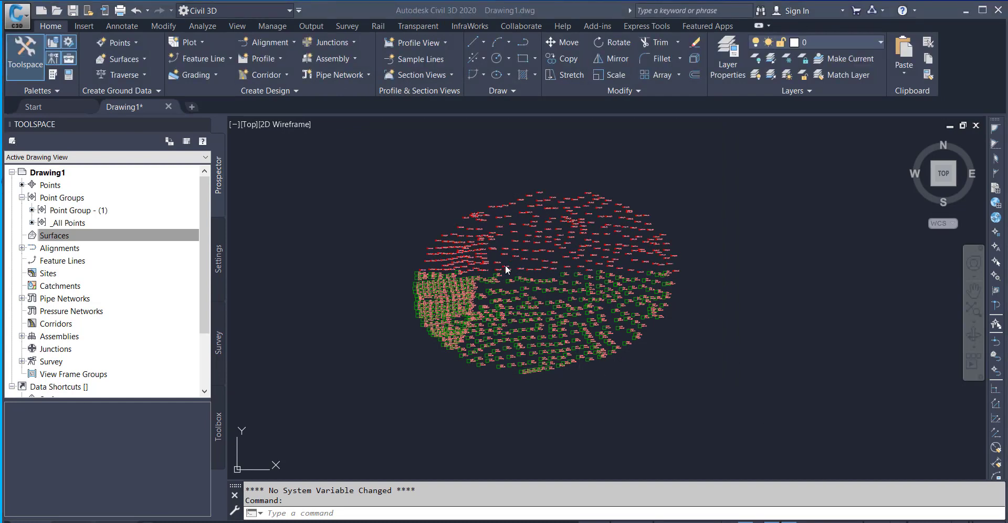
# Examine the elevation labels on the upper points and compare them with the lower group's labels.
pyautogui.scroll(8, 480, 247)
pyautogui.scroll(-5, 483, 248)
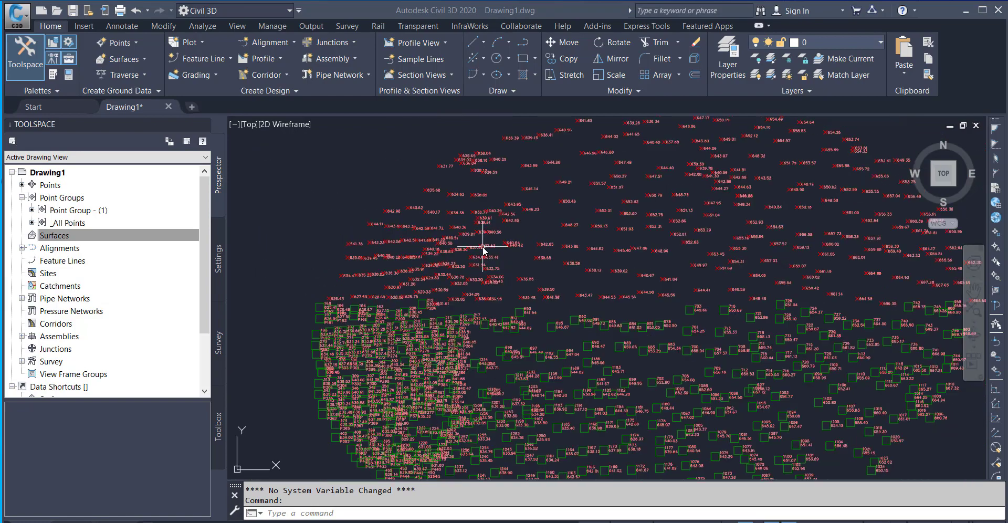
pyautogui.scroll(5, 482, 246)
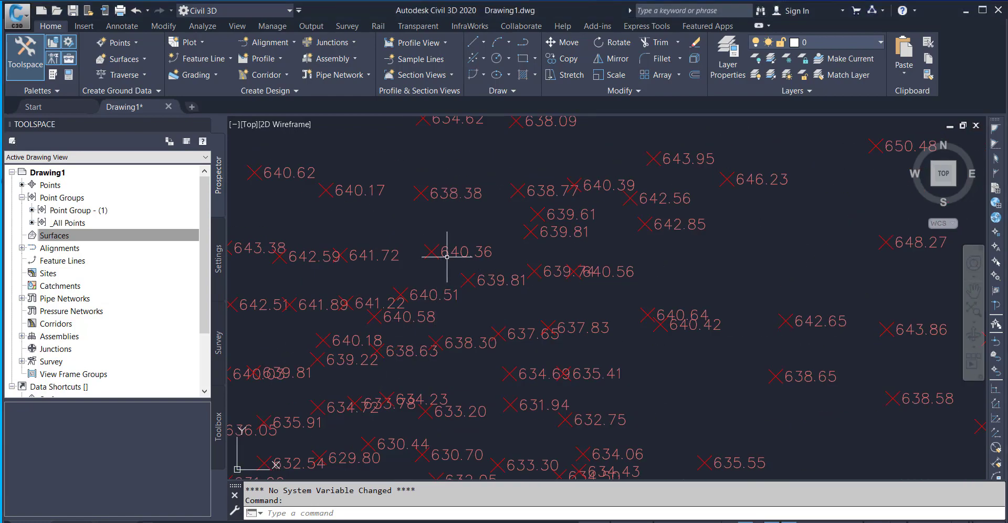
pyautogui.moveTo(456, 199); pyautogui.dragTo(490, 286, button='middle')
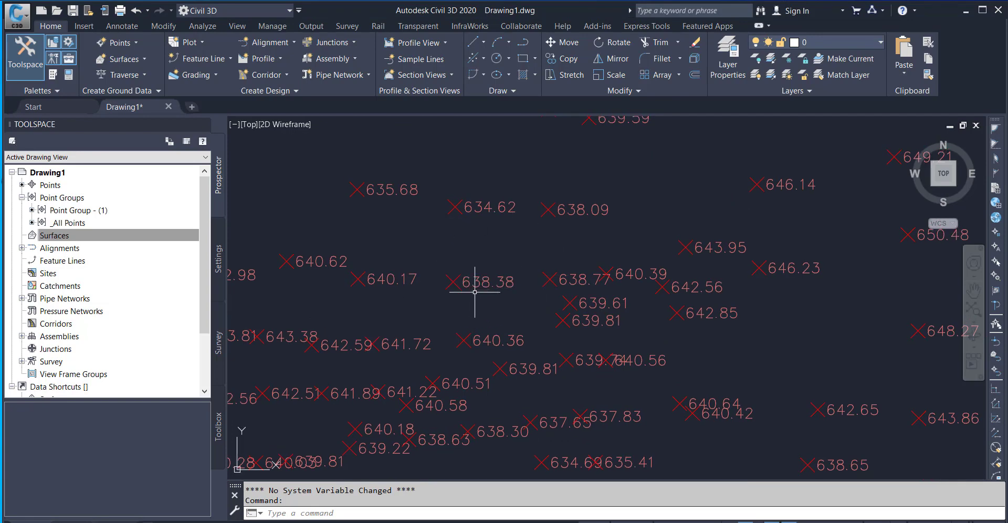
pyautogui.scroll(3, 477, 282)
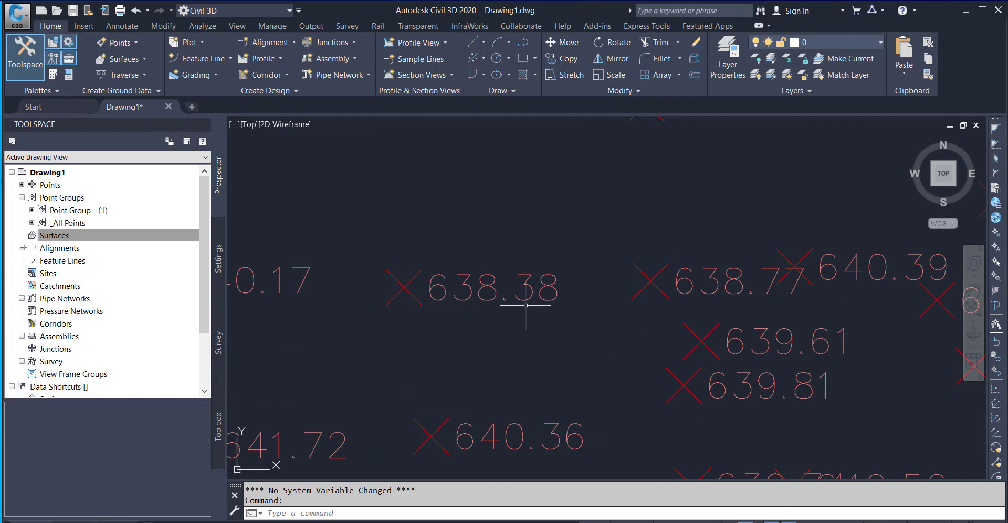
pyautogui.scroll(-5, 540, 304)
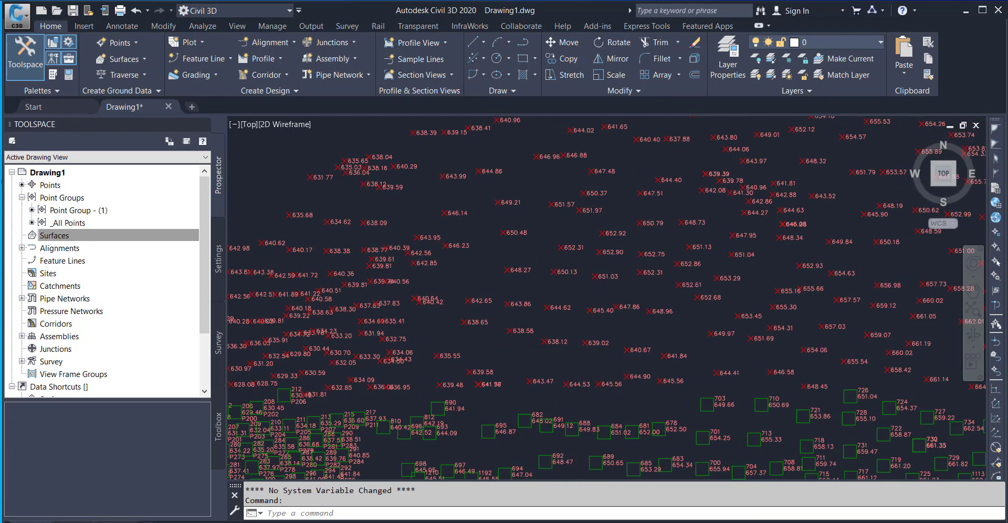
pyautogui.scroll(5, 590, 272)
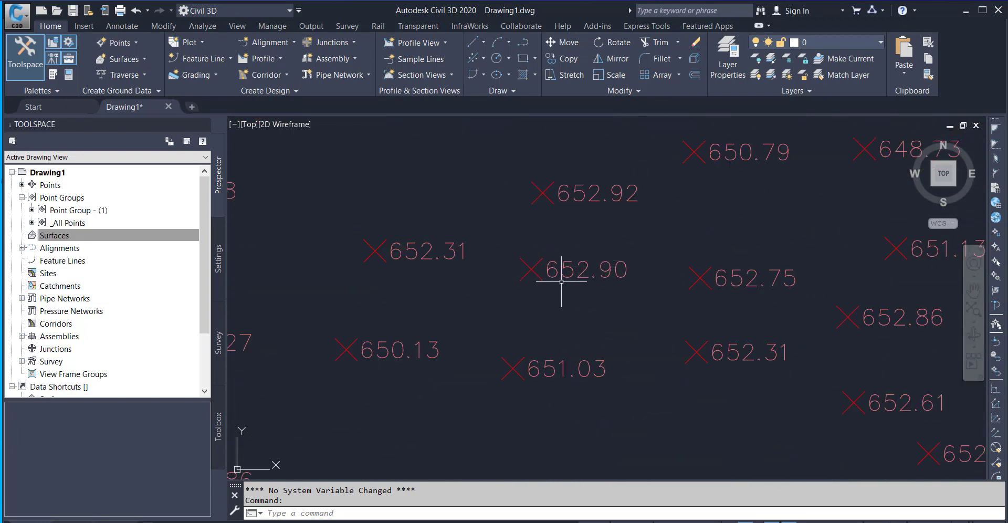
pyautogui.scroll(-8, 609, 278)
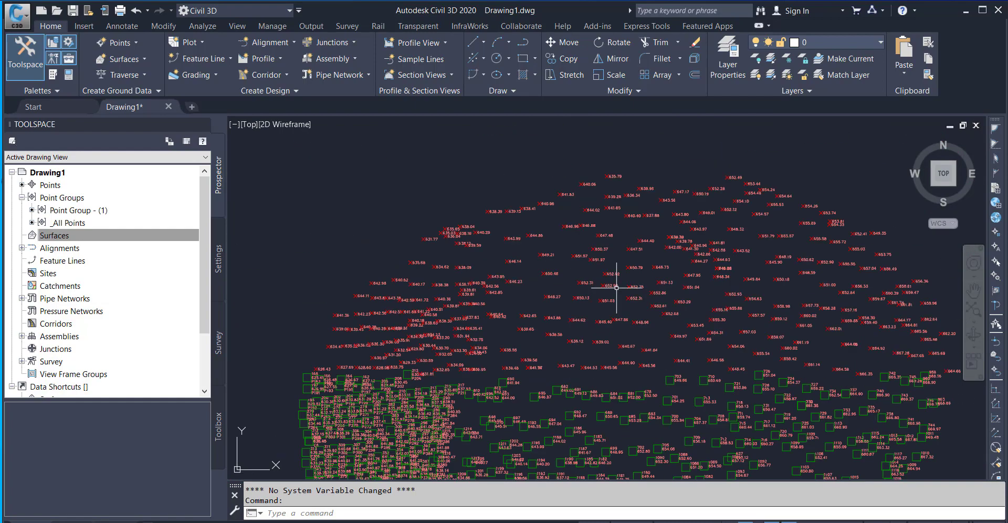
pyautogui.moveTo(609, 263); pyautogui.dragTo(576, 281, button='middle')
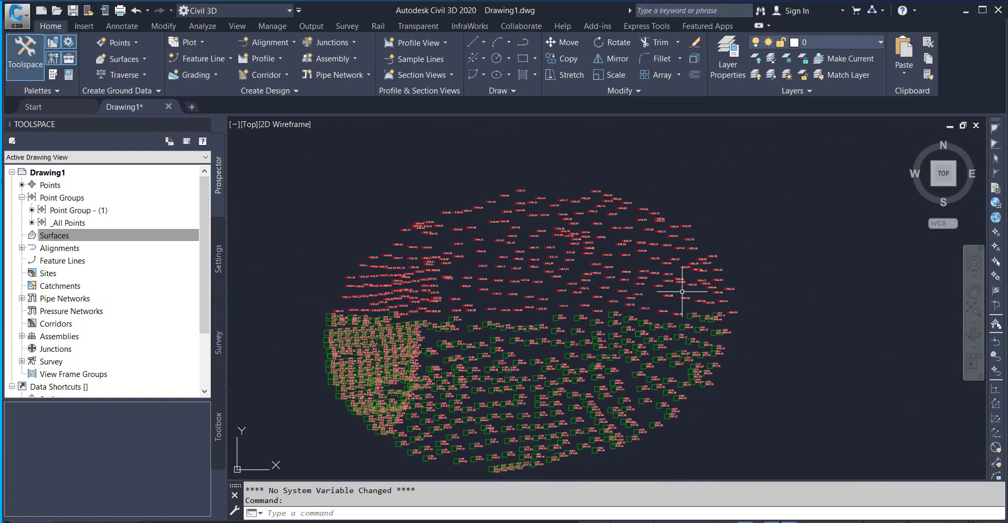
# Set the default point label style of Point Group - (1) to Description Only in its group properties.
pyautogui.scroll(8, 683, 300)
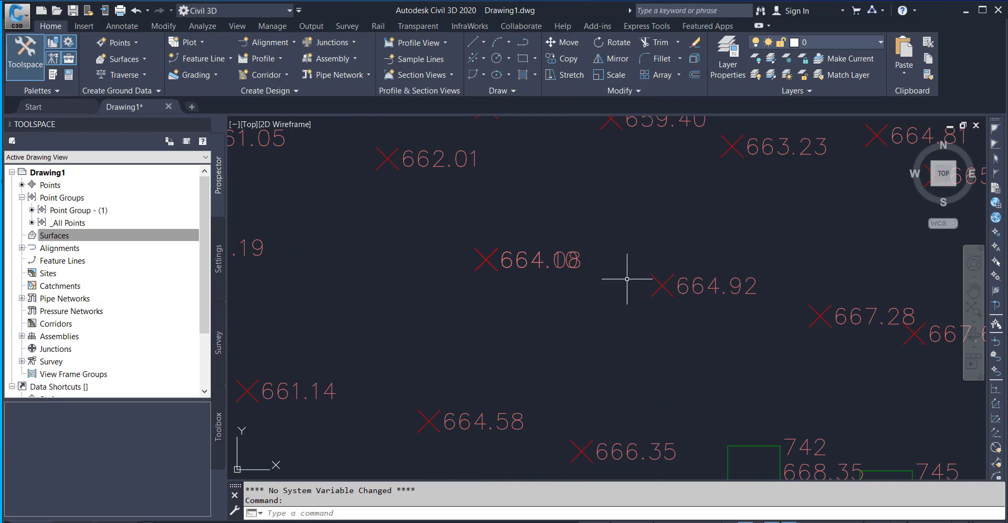
pyautogui.scroll(-8, 627, 278)
pyautogui.moveTo(539, 346)
pyautogui.mouseDown(button='middle')
pyautogui.moveTo(583, 303)
pyautogui.moveTo(646, 320)
pyautogui.moveTo(567, 331)
pyautogui.mouseUp(button='middle')
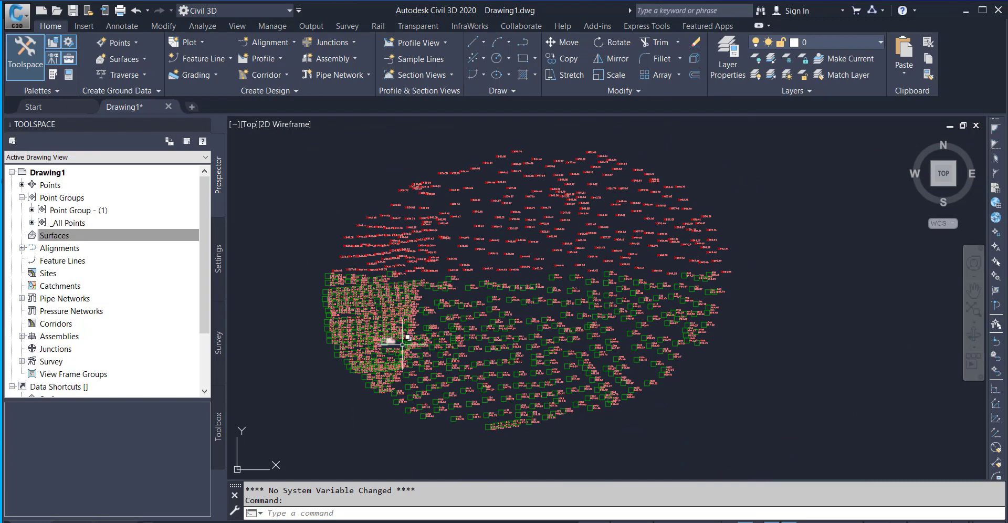
pyautogui.click(75, 233)
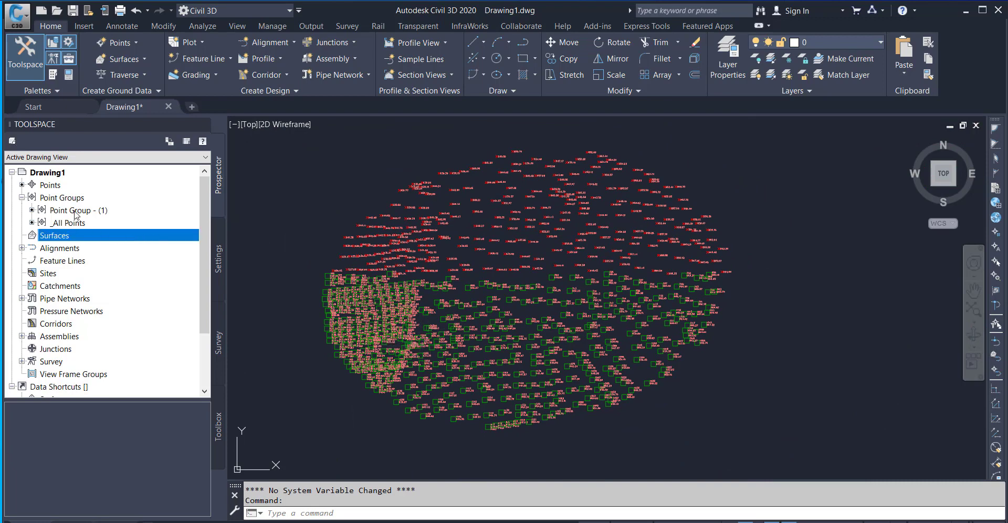
pyautogui.moveTo(76, 214)
pyautogui.rightClick(80, 212)
pyautogui.click(130, 218)
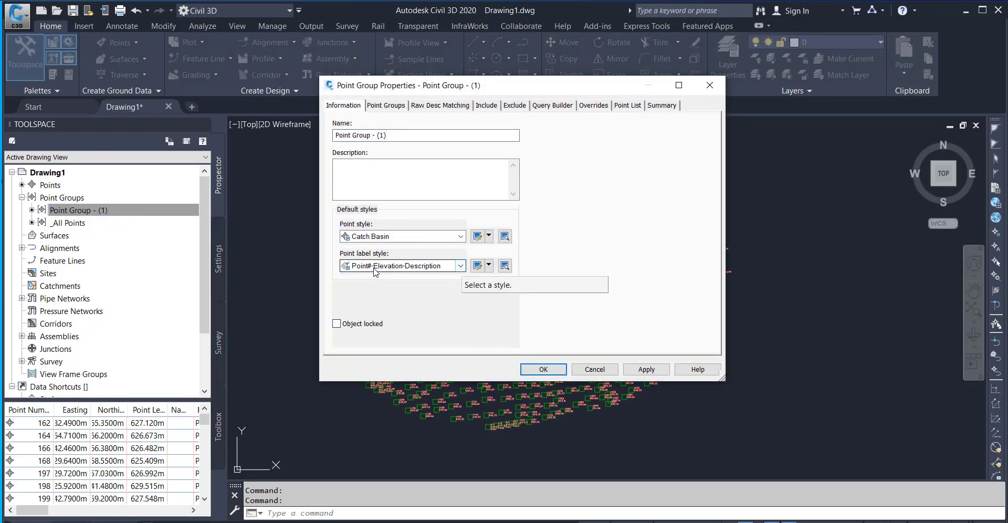
pyautogui.click(460, 266)
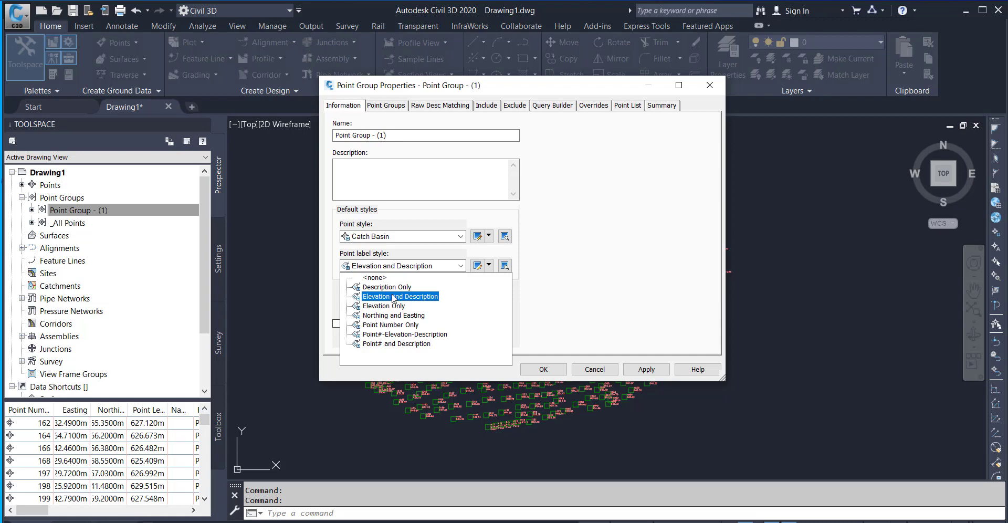
pyautogui.click(395, 289)
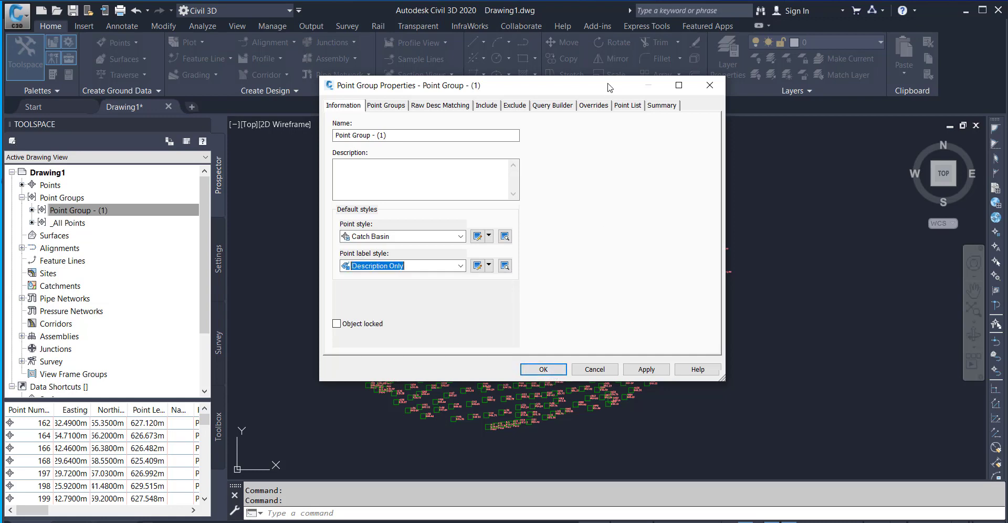
pyautogui.moveTo(608, 88)
pyautogui.mouseDown()
pyautogui.moveTo(780, 43)
pyautogui.moveTo(801, 80)
pyautogui.mouseUp()
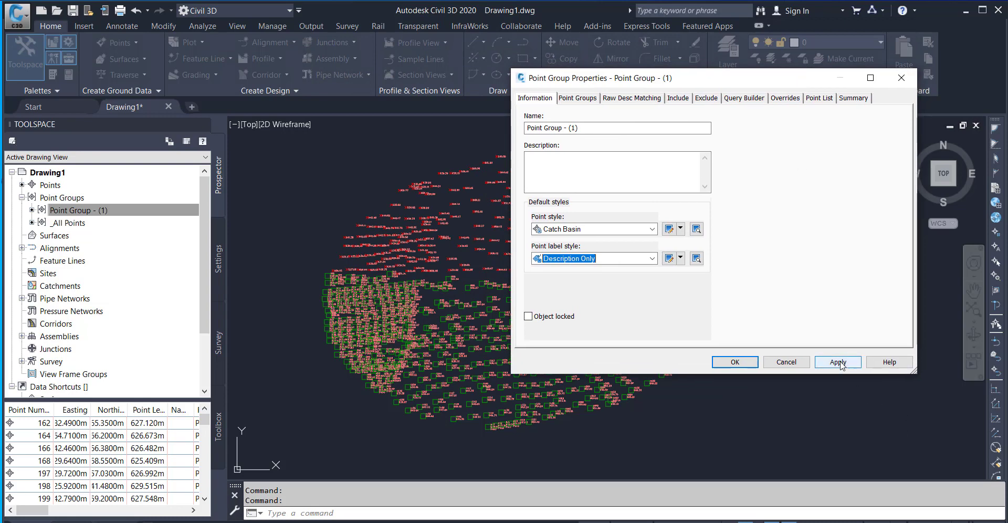
pyautogui.moveTo(718, 81); pyautogui.dragTo(659, 136)
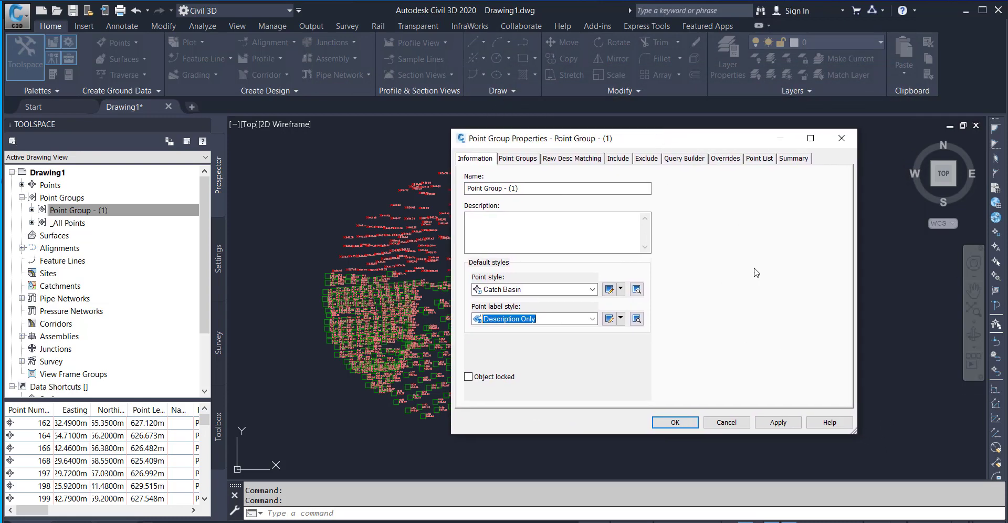
pyautogui.click(775, 421)
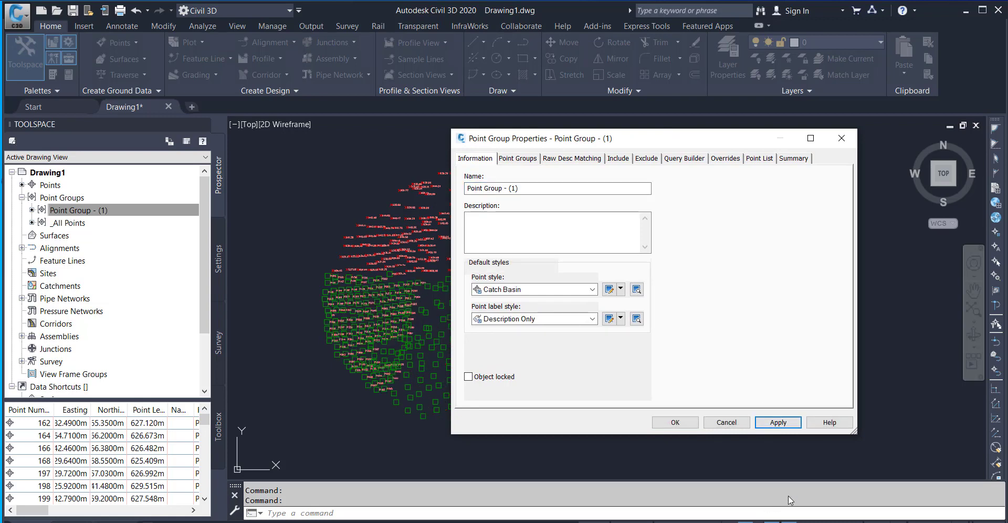
pyautogui.click(677, 424)
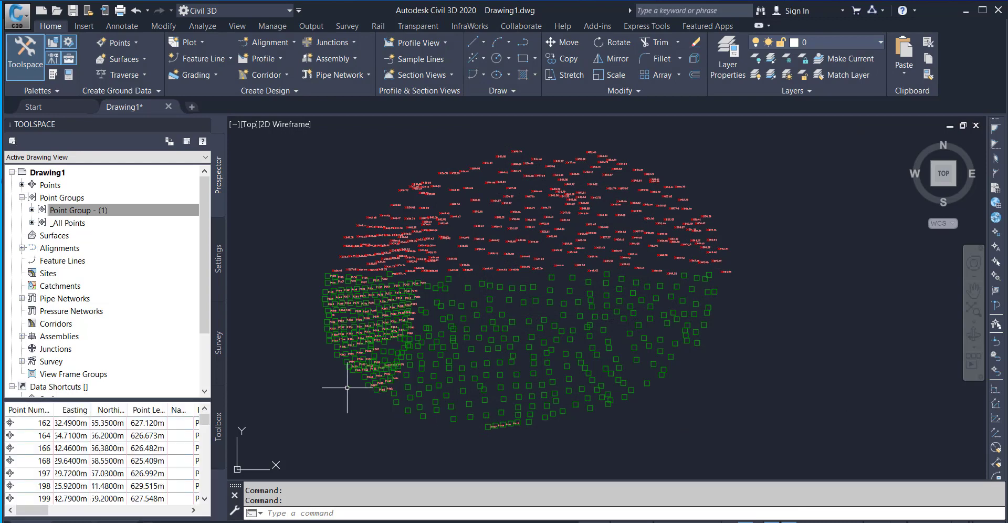
# Examine the description labels on the Catch Basin points in the lower half, and read the details of point P447.
pyautogui.scroll(5, 364, 384)
pyautogui.moveTo(416, 438)
pyautogui.mouseDown(button='middle')
pyautogui.moveTo(466, 349)
pyautogui.moveTo(511, 320)
pyautogui.mouseUp(button='middle')
pyautogui.scroll(-4, 510, 320)
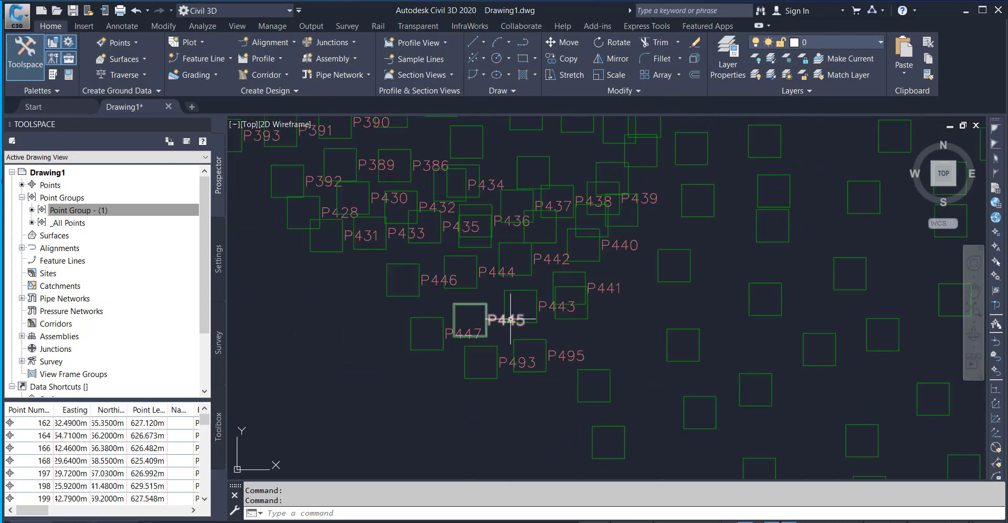
pyautogui.moveTo(461, 259)
pyautogui.mouseDown(button='middle')
pyautogui.moveTo(404, 297)
pyautogui.moveTo(383, 354)
pyautogui.moveTo(390, 374)
pyautogui.mouseUp(button='middle')
pyautogui.scroll(-2, 400, 301)
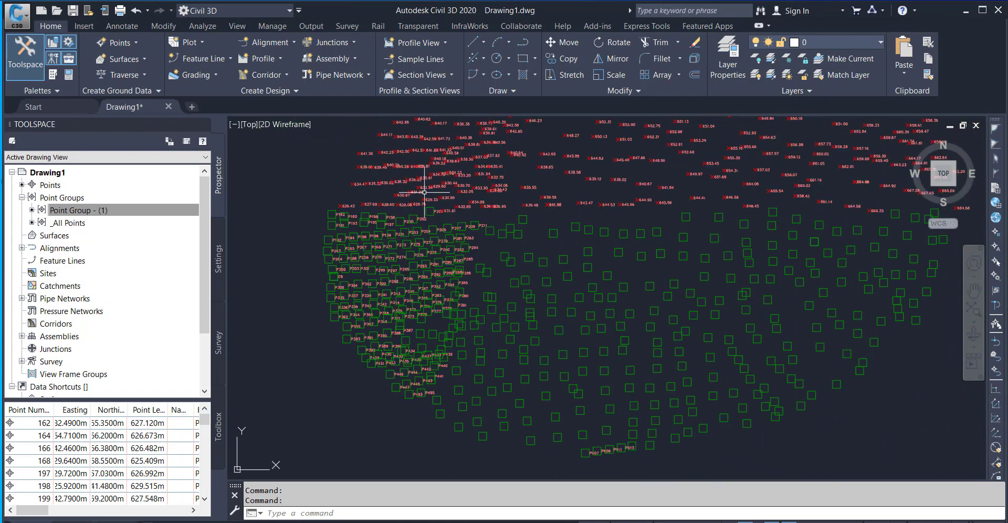
pyautogui.moveTo(426, 187)
pyautogui.mouseDown(button='middle')
pyautogui.moveTo(407, 199)
pyautogui.moveTo(367, 275)
pyautogui.mouseUp(button='middle')
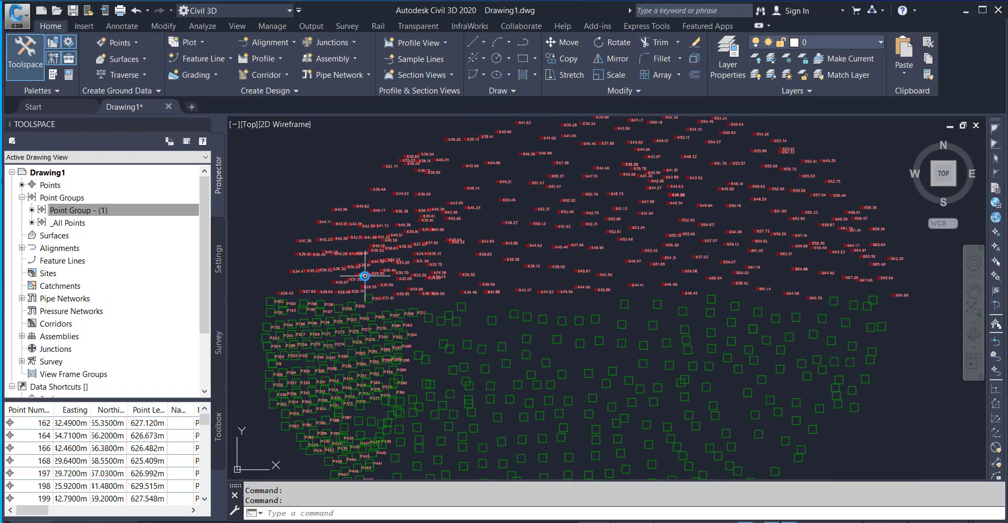
pyautogui.scroll(-3, 521, 294)
pyautogui.scroll(5, 438, 375)
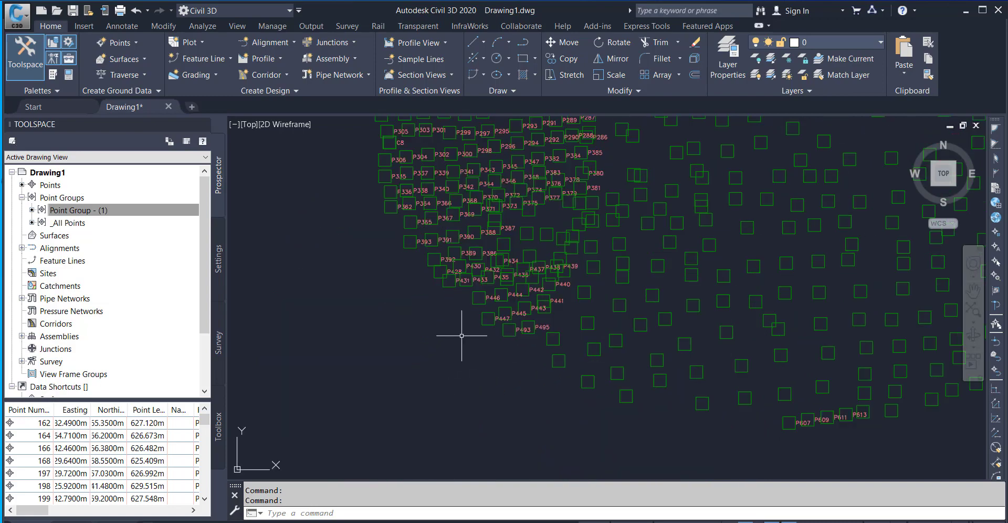
pyautogui.scroll(3, 507, 261)
pyautogui.moveTo(506, 427); pyautogui.dragTo(464, 288, button='middle')
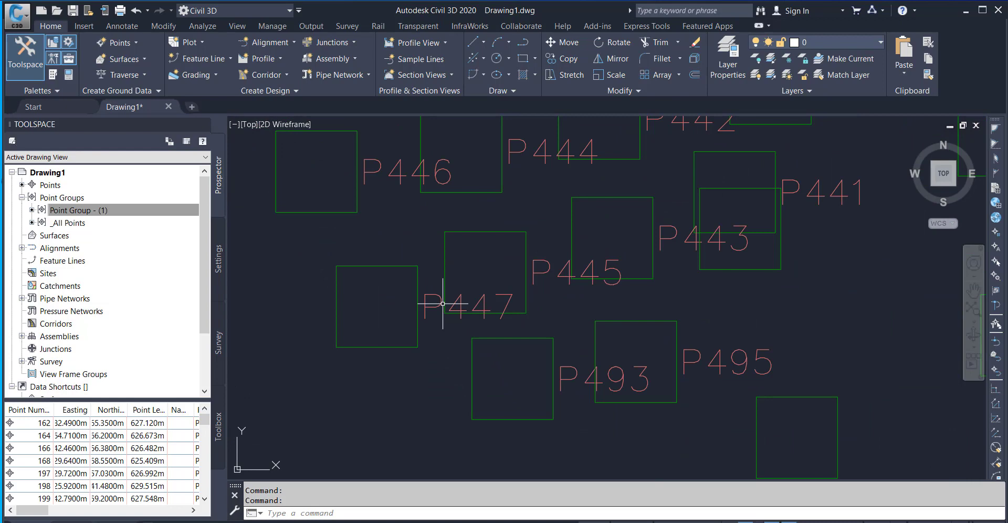
pyautogui.scroll(-2, 442, 304)
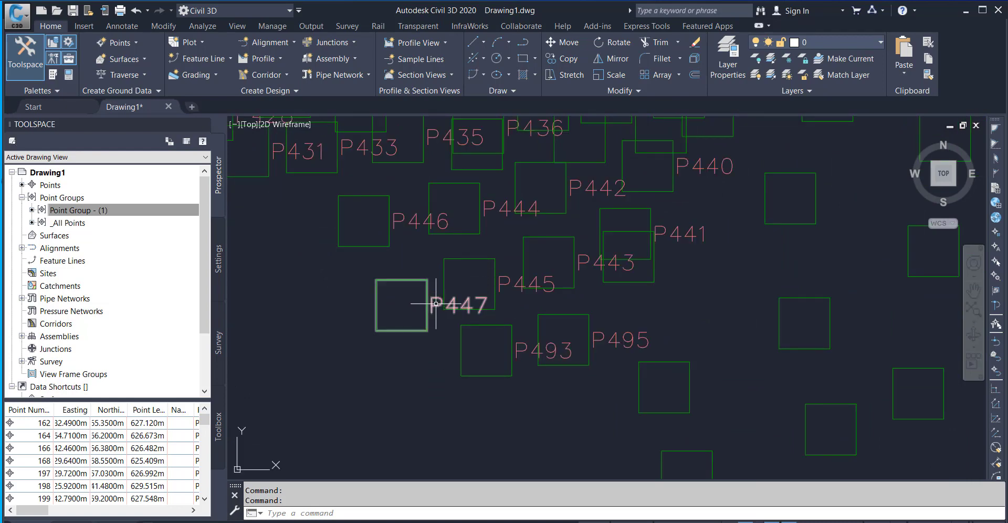
pyautogui.moveTo(435, 305)
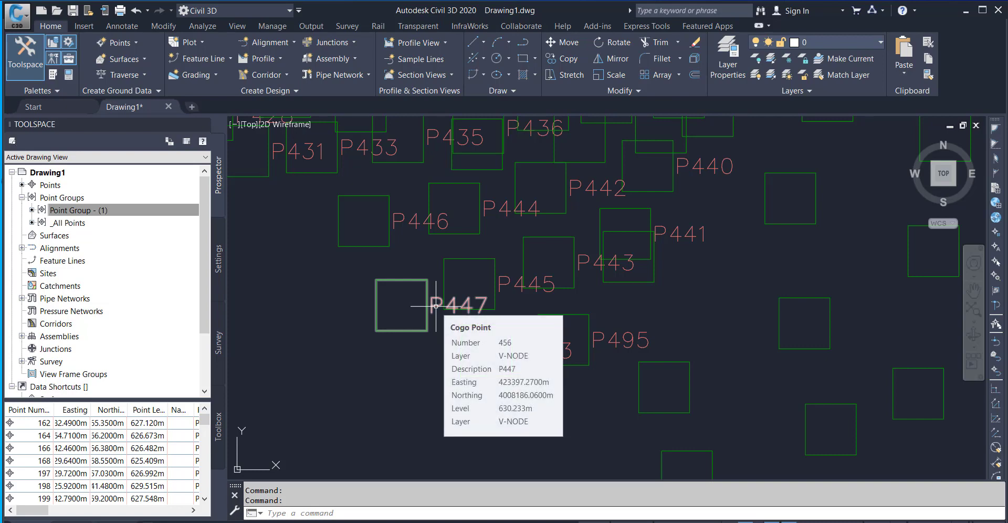
# Open the Description Only label style for editing from the properties of Point Group - (1).
pyautogui.click(111, 208)
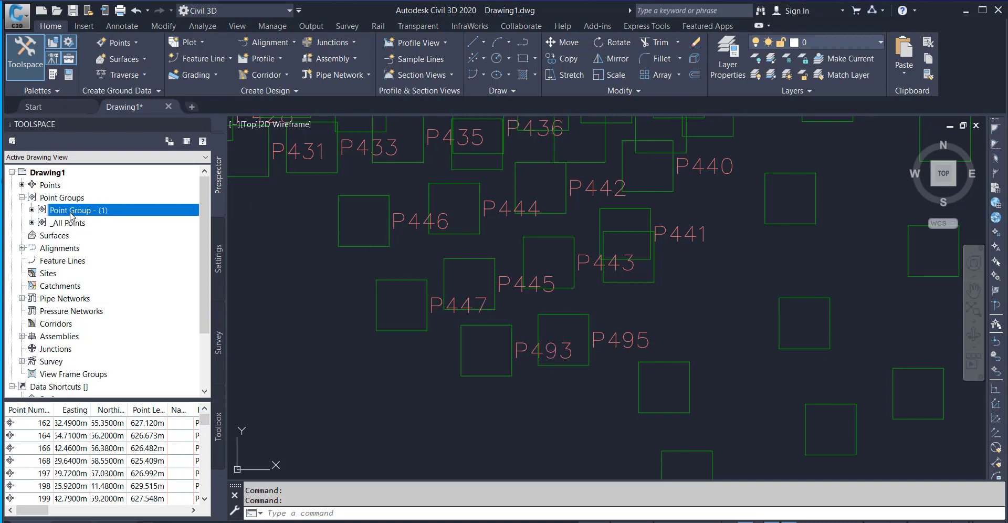
pyautogui.rightClick(74, 212)
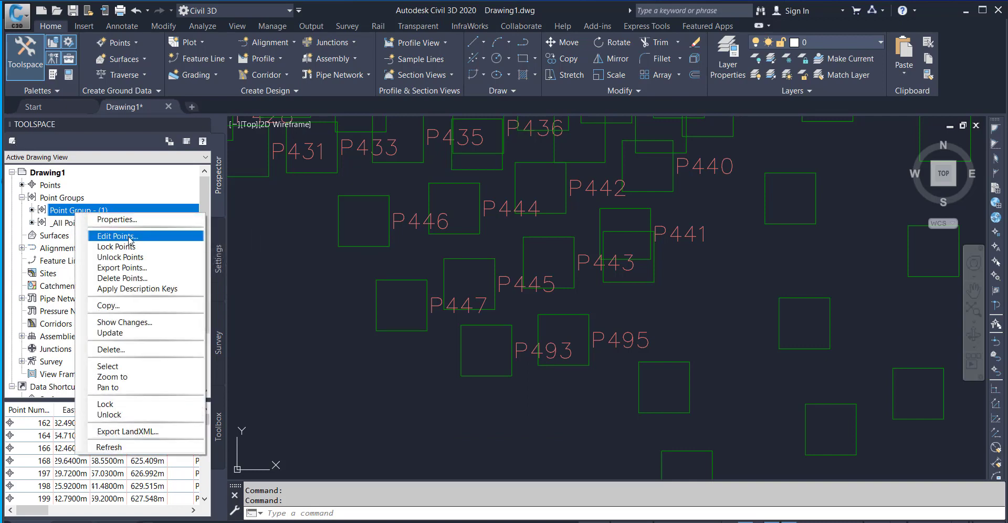
pyautogui.click(127, 219)
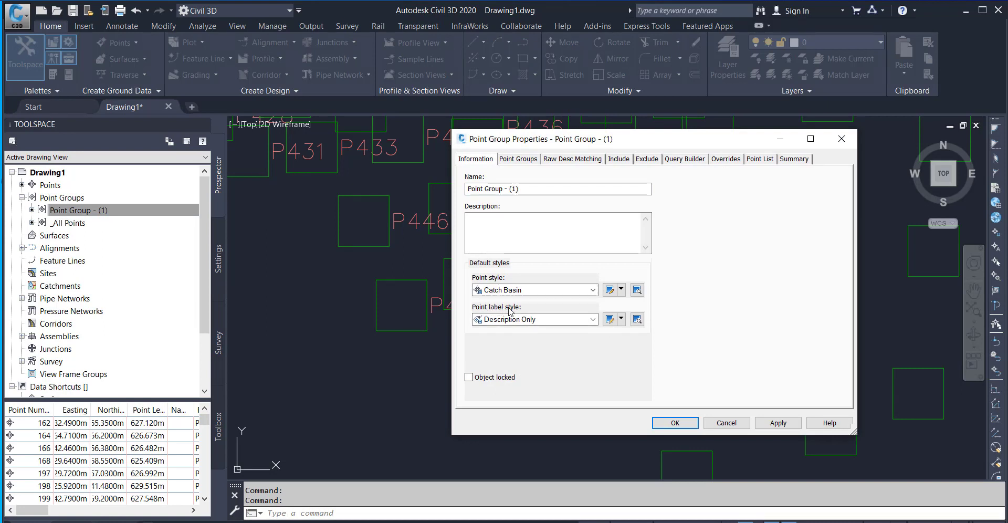
pyautogui.click(621, 320)
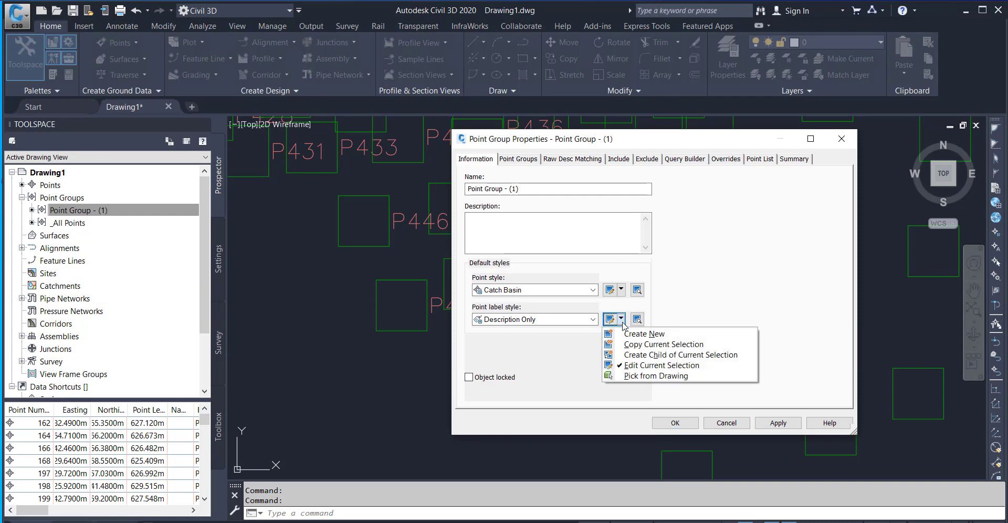
pyautogui.click(660, 369)
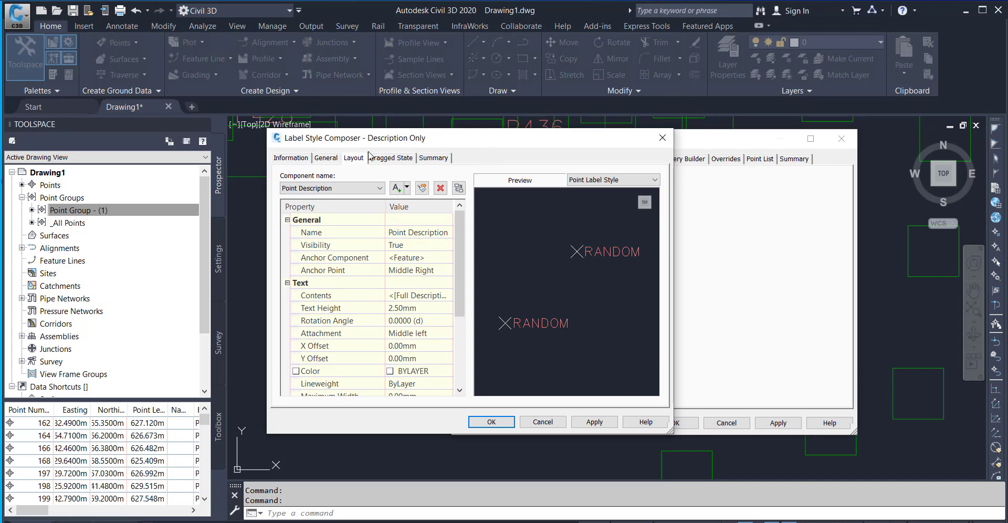
# Set the text height of the Point Description component to 1 mm in the label style and accept the group properties.
pyautogui.click(290, 158)
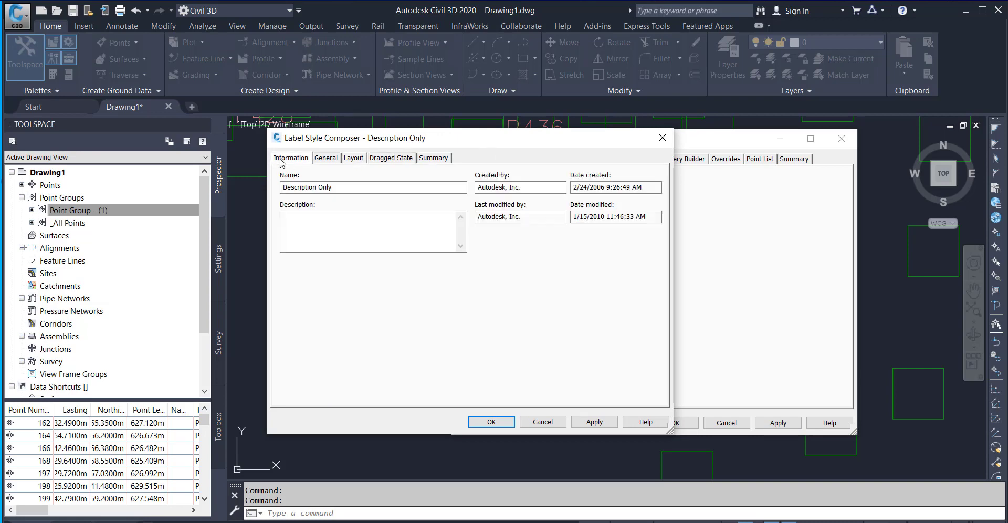
pyautogui.click(324, 158)
pyautogui.click(353, 158)
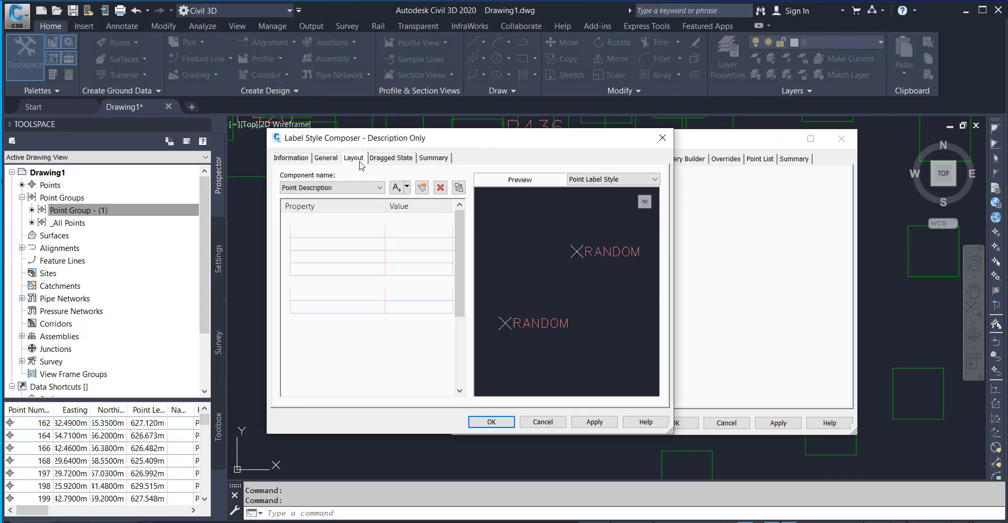
pyautogui.click(391, 158)
pyautogui.click(352, 159)
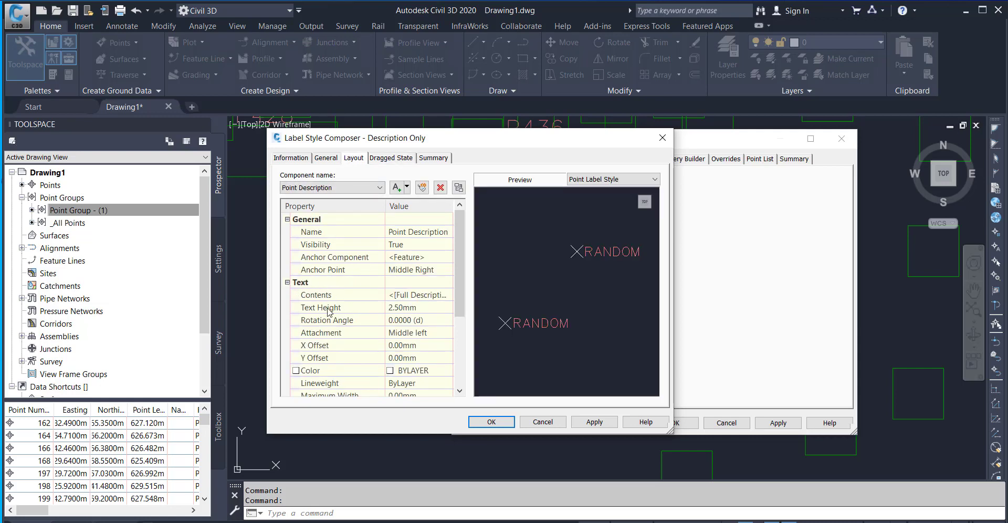
pyautogui.click(402, 310)
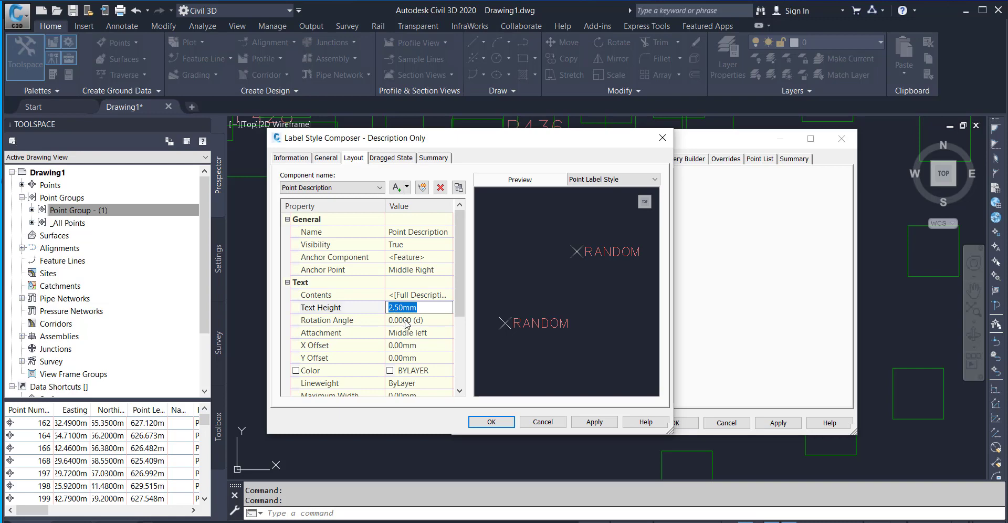
pyautogui.write('1.5')
pyautogui.click(491, 419)
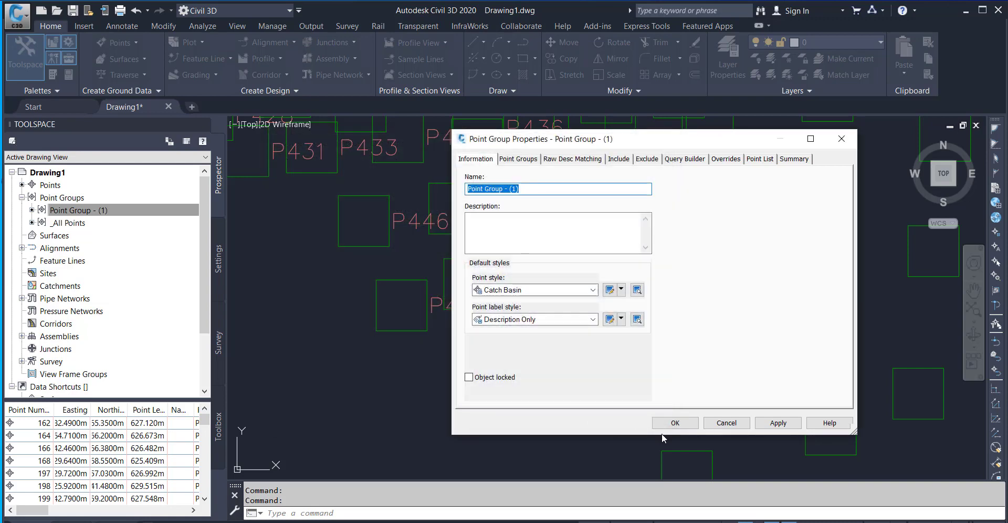
pyautogui.click(675, 422)
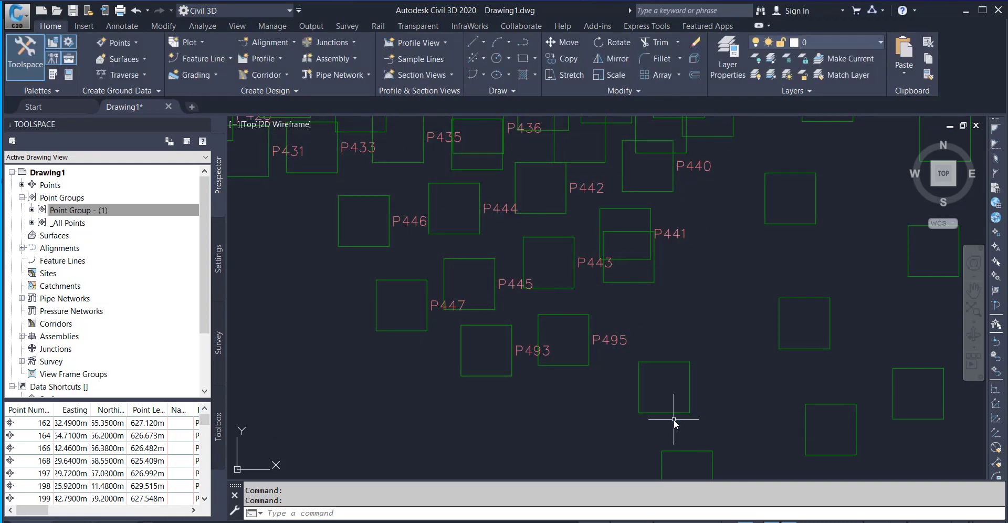
# Examine the resized description labels on the lower points, both close up and across the whole group.
pyautogui.scroll(2, 402, 216)
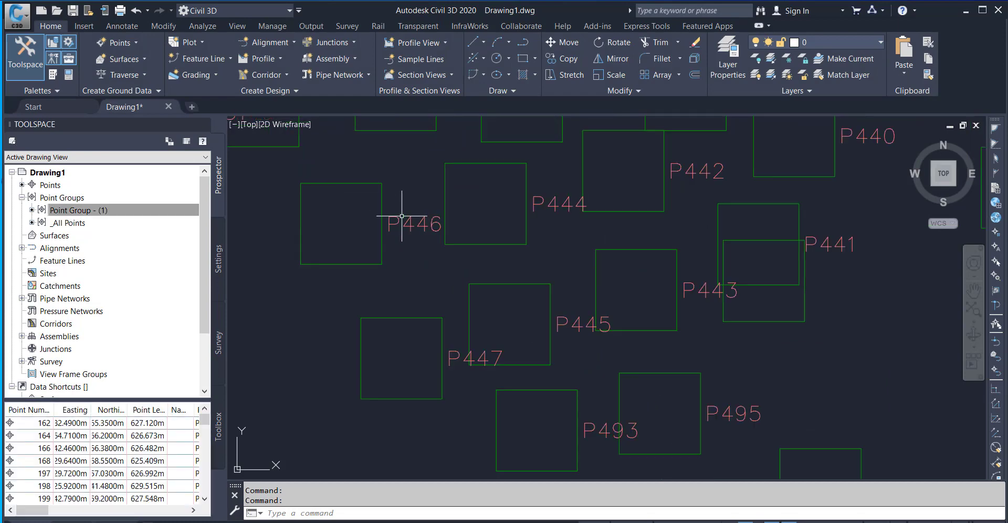
pyautogui.scroll(4, 401, 216)
pyautogui.scroll(-4, 402, 216)
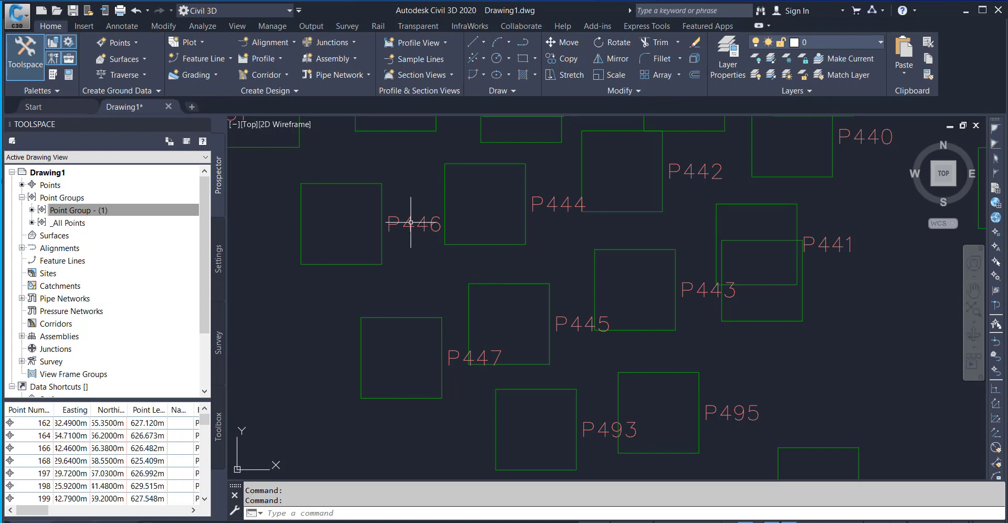
pyautogui.scroll(-6, 411, 223)
pyautogui.scroll(-2, 462, 240)
pyautogui.moveTo(461, 240)
pyautogui.mouseDown(button='middle')
pyautogui.moveTo(417, 295)
pyautogui.moveTo(407, 362)
pyautogui.mouseUp(button='middle')
pyautogui.scroll(-2, 411, 301)
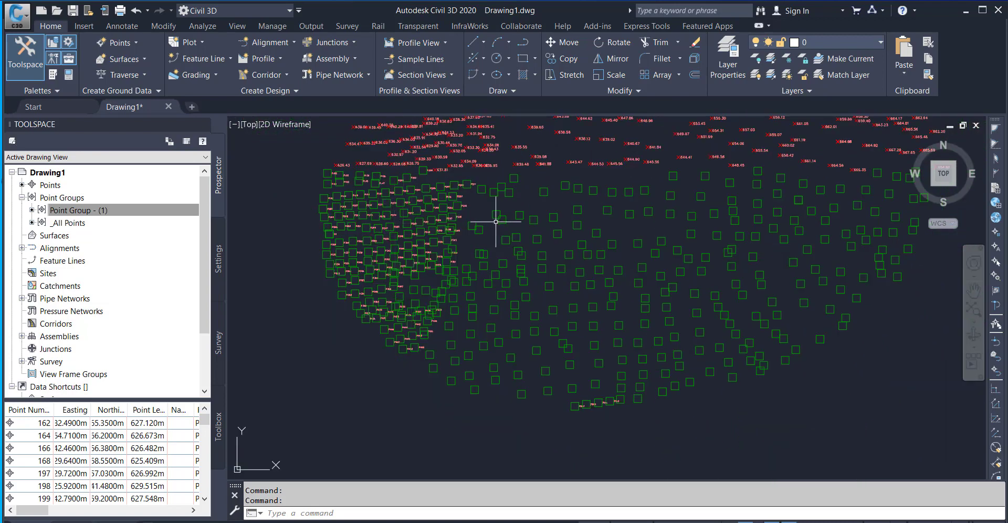
pyautogui.moveTo(491, 243)
pyautogui.mouseDown(button='middle')
pyautogui.moveTo(412, 315)
pyautogui.moveTo(499, 308)
pyautogui.mouseUp(button='middle')
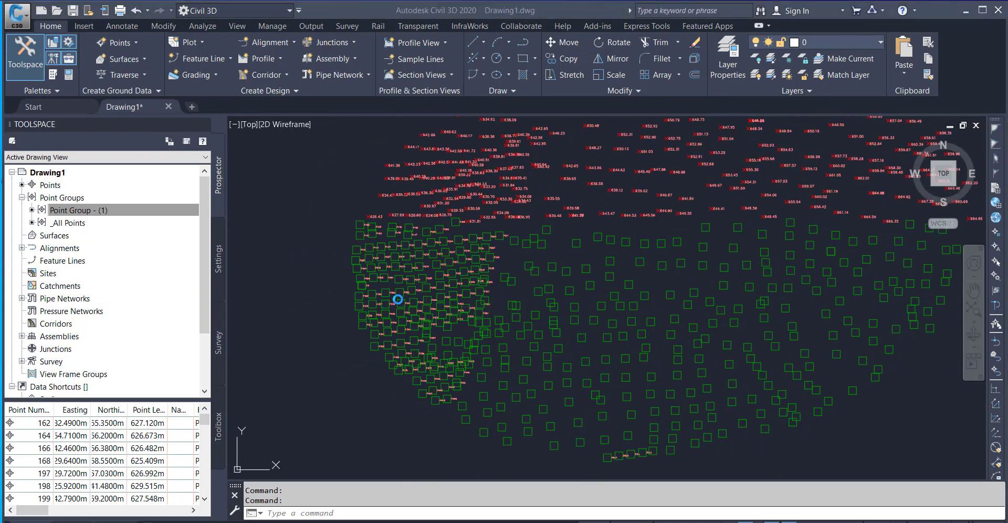
pyautogui.scroll(5, 397, 299)
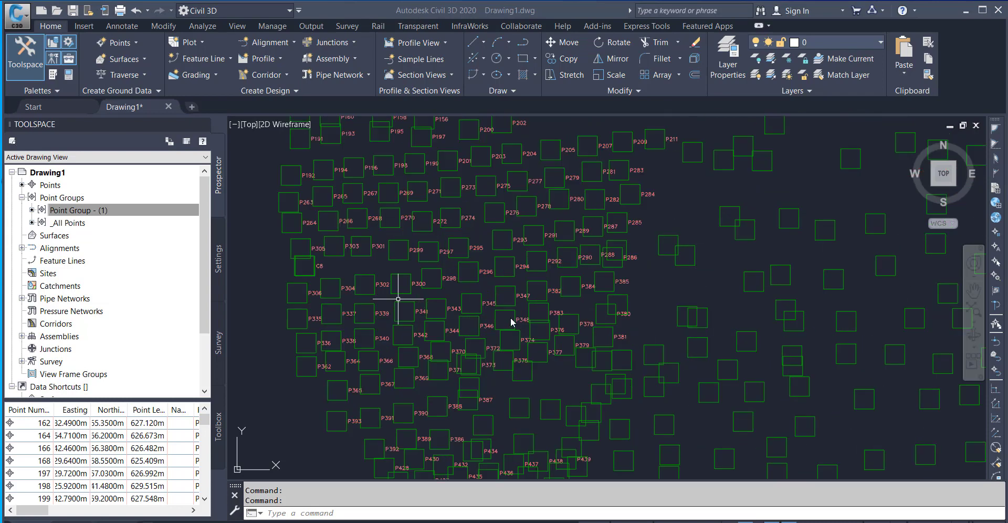
pyautogui.scroll(-2, 521, 323)
pyautogui.scroll(5, 517, 319)
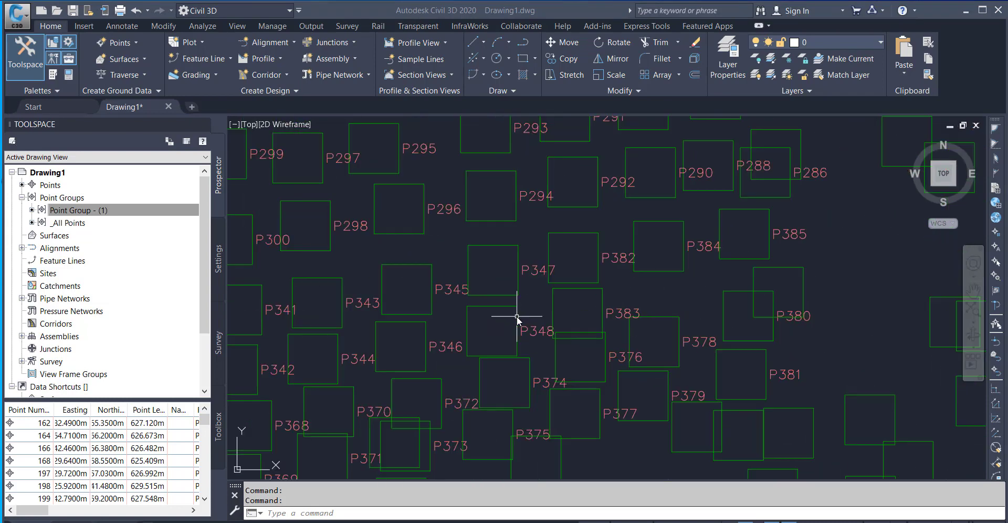
pyautogui.scroll(-4, 447, 289)
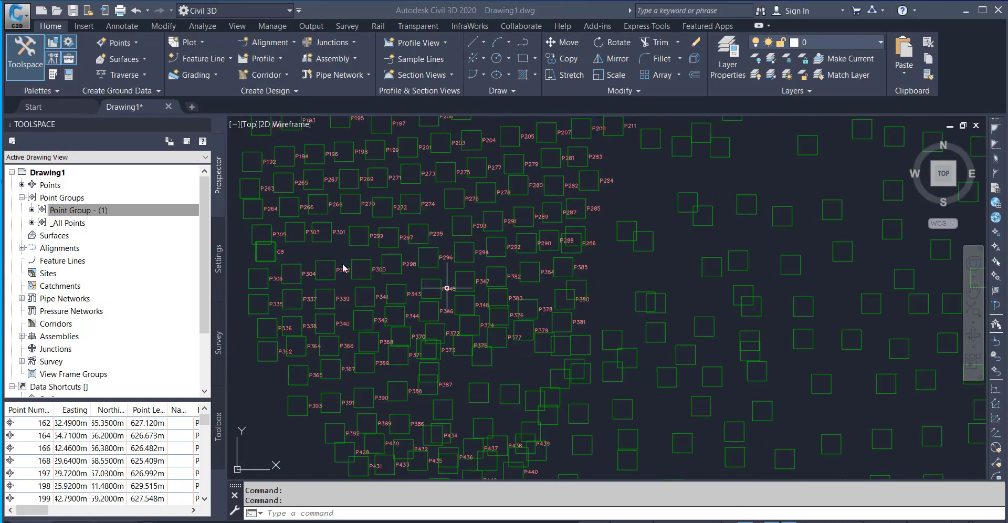
# Set the Point Description component's color to magenta in the Description Only label style of Point Group - (1) and accept the group properties.
pyautogui.rightClick(83, 212)
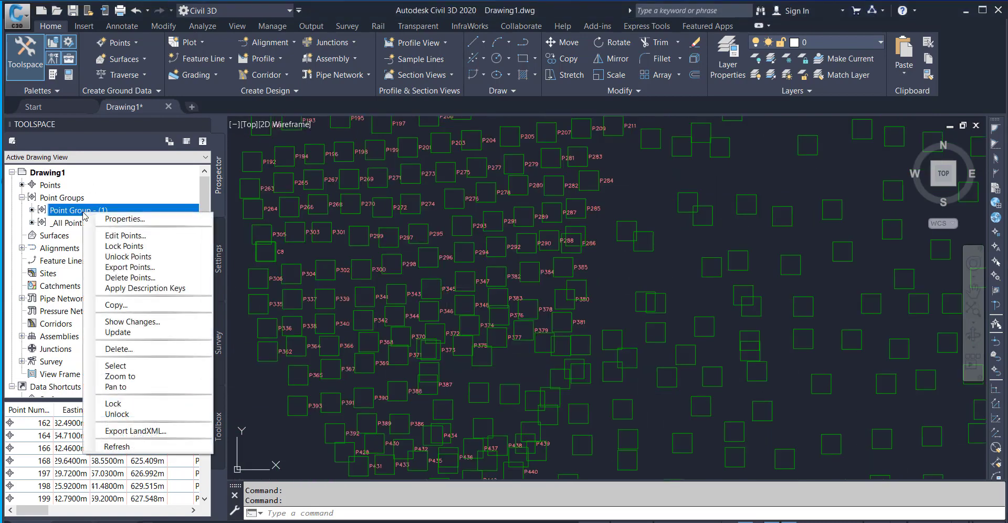
pyautogui.click(129, 221)
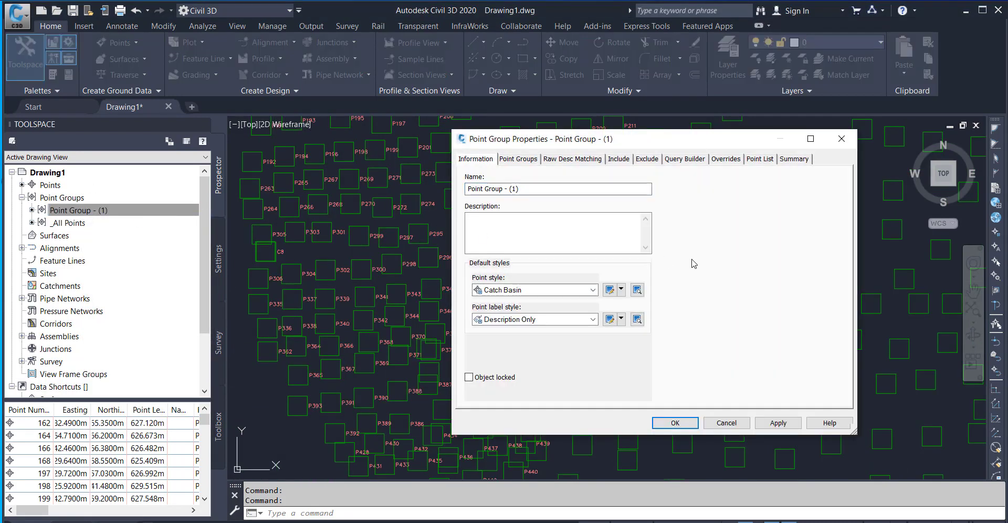
pyautogui.click(620, 319)
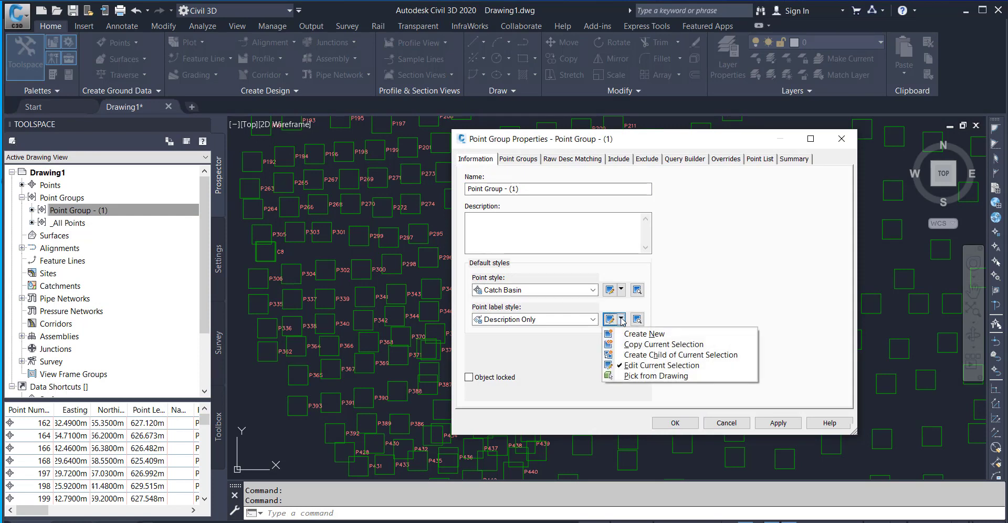
pyautogui.click(644, 366)
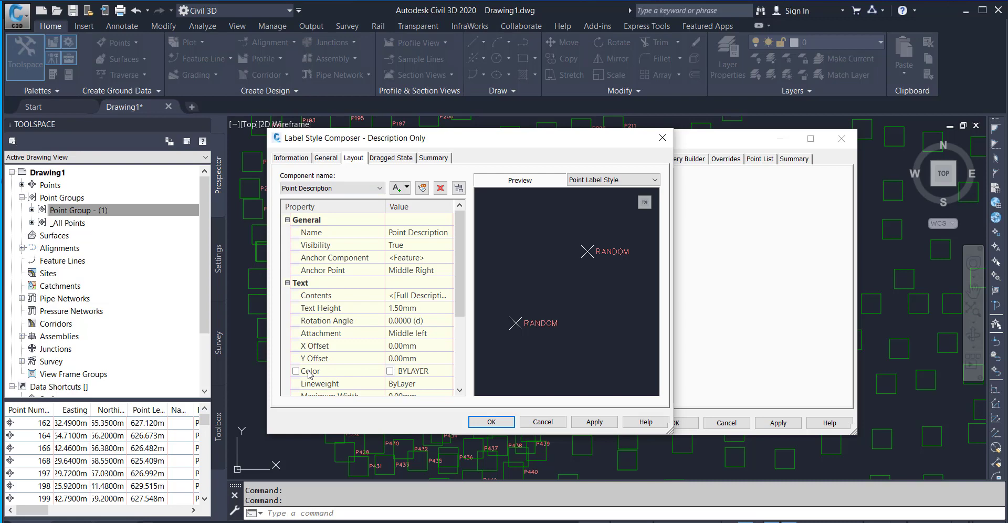
pyautogui.click(422, 371)
pyautogui.click(446, 371)
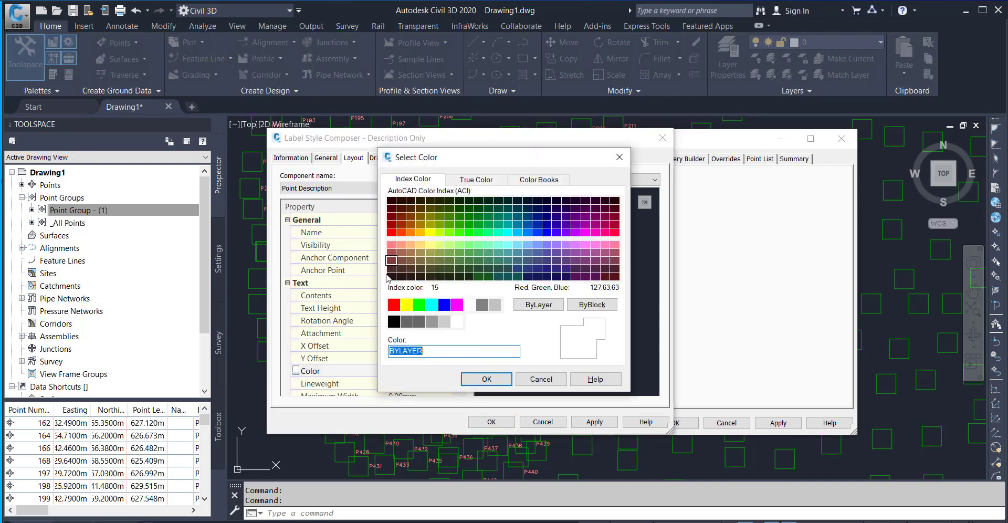
pyautogui.click(456, 305)
pyautogui.click(483, 379)
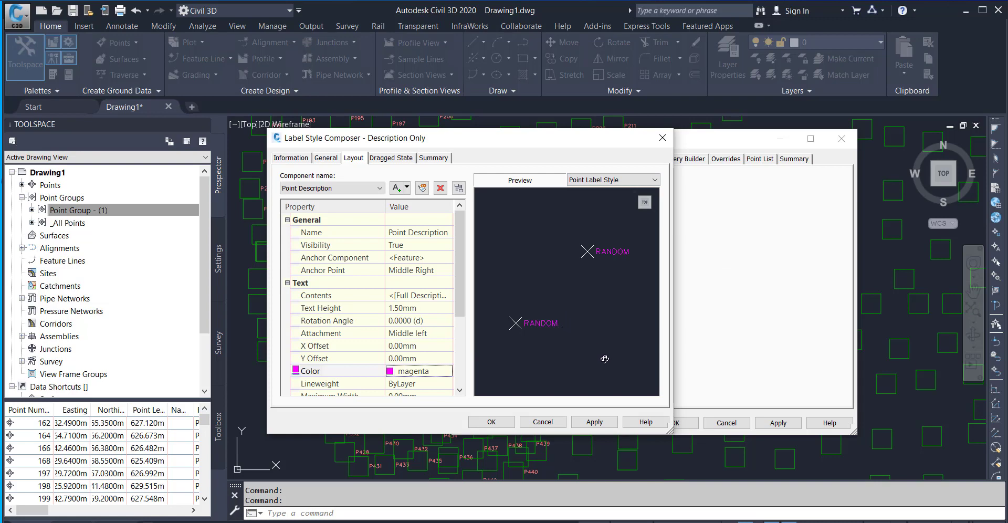
pyautogui.click(485, 423)
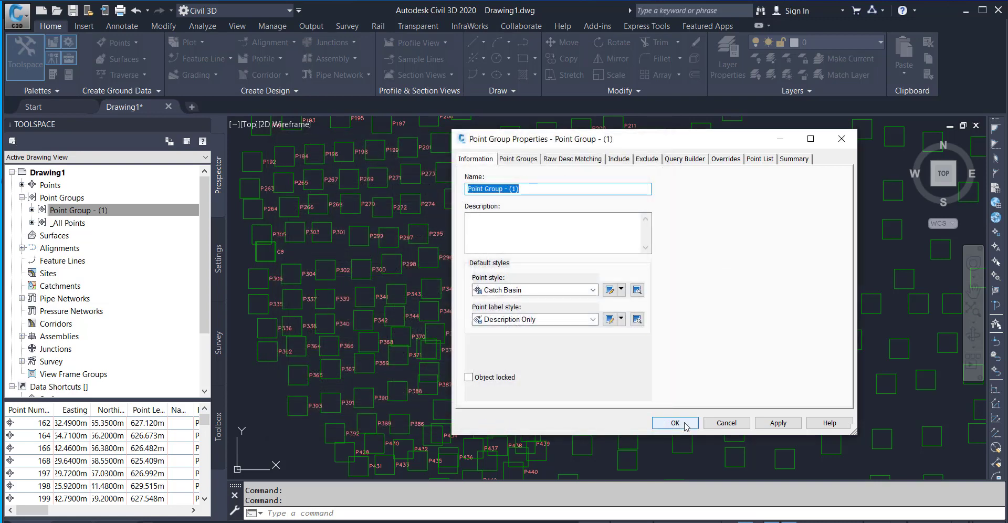
pyautogui.click(675, 423)
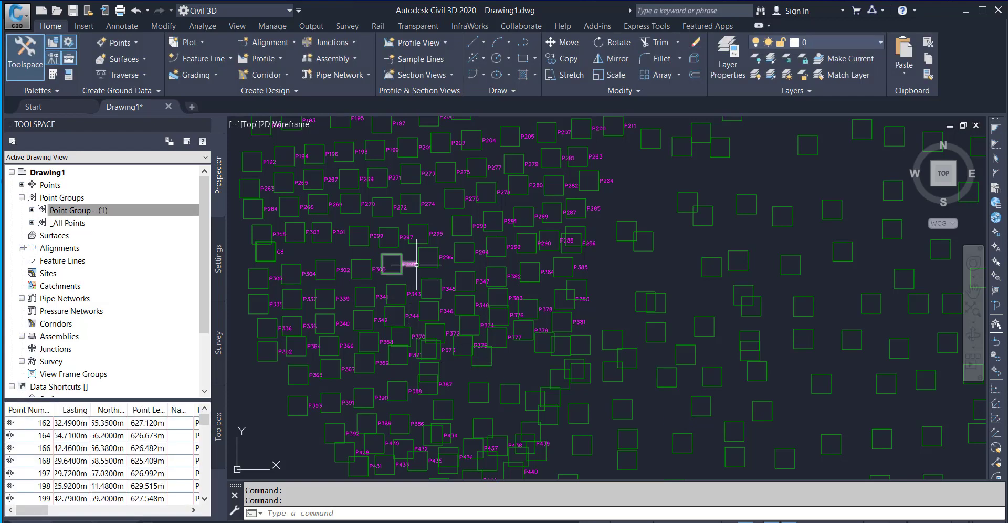
# Examine the recolored description labels on the Catch Basin points and the elevation-labelled points in the upper half.
pyautogui.scroll(-5, 417, 264)
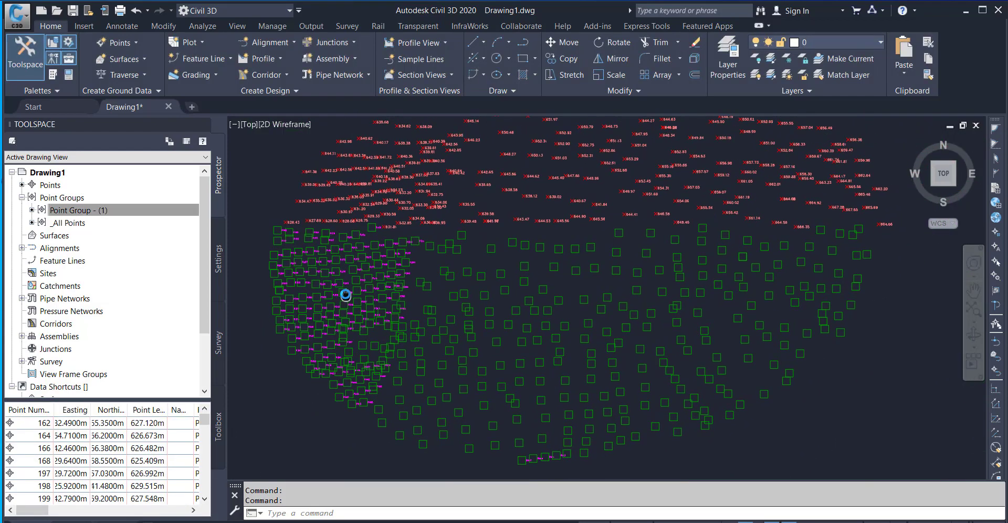
pyautogui.moveTo(345, 295); pyautogui.dragTo(337, 306, button='middle')
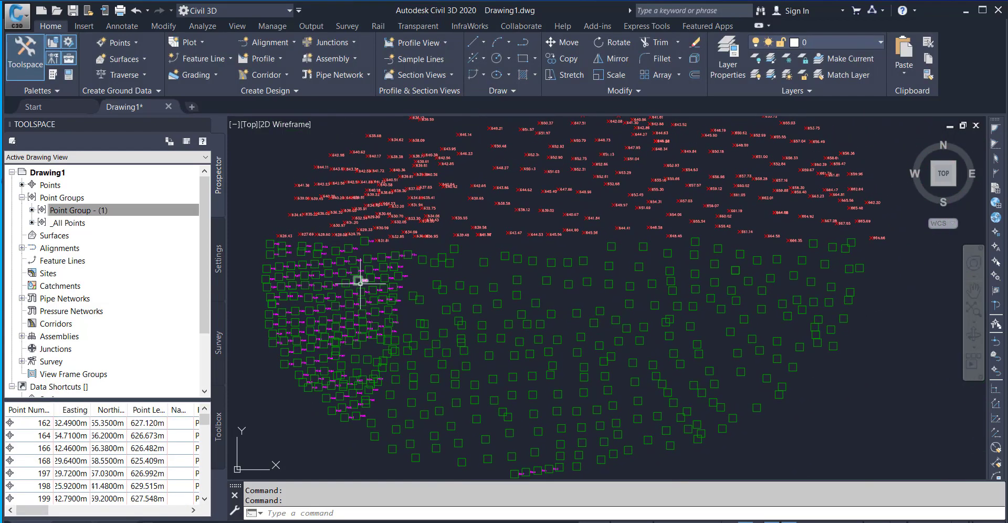
pyautogui.scroll(6, 360, 283)
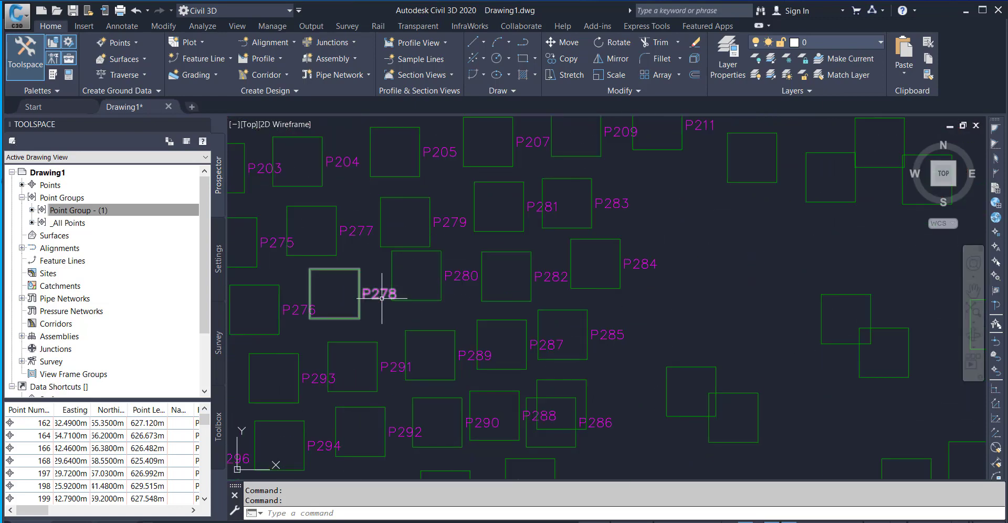
pyautogui.scroll(-5, 381, 298)
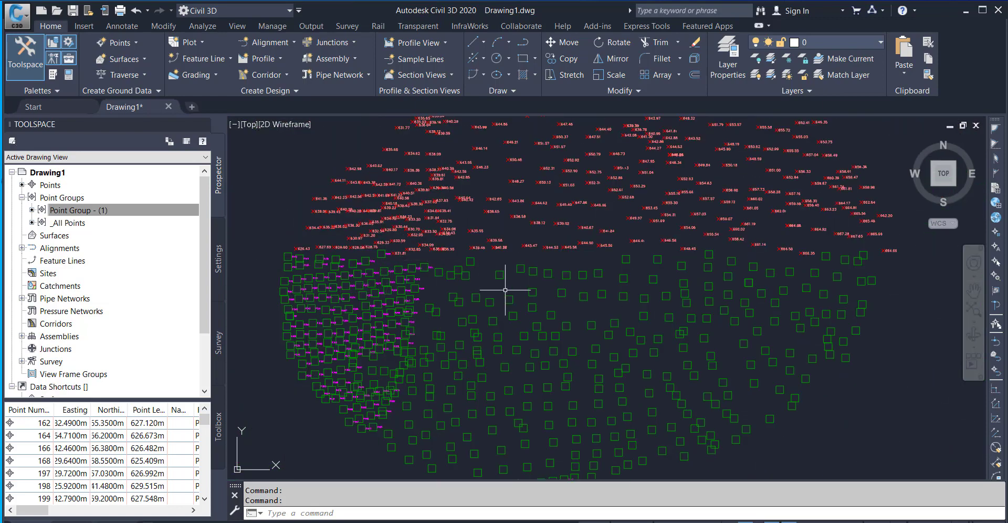
pyautogui.moveTo(506, 290)
pyautogui.mouseDown(button='middle')
pyautogui.moveTo(452, 354)
pyautogui.moveTo(465, 363)
pyautogui.mouseUp(button='middle')
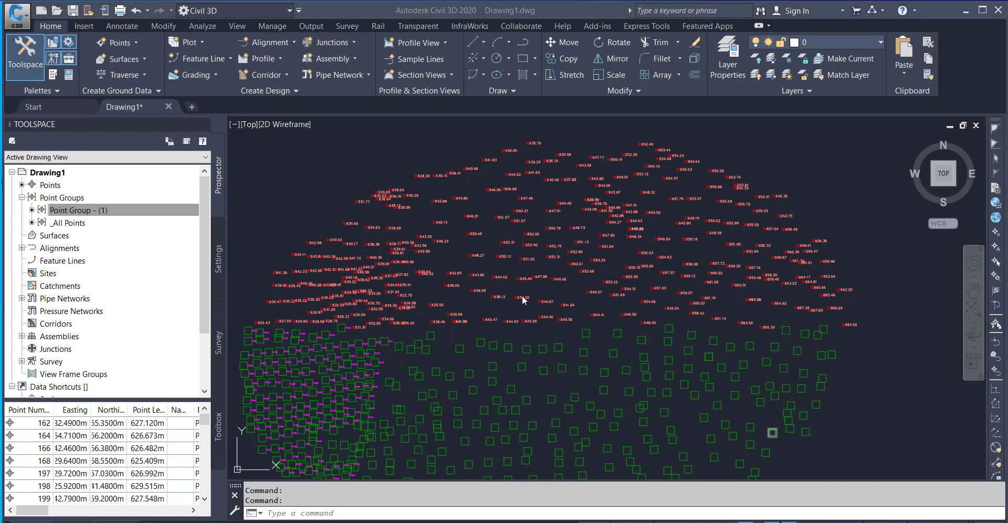
pyautogui.scroll(-6, 458, 298)
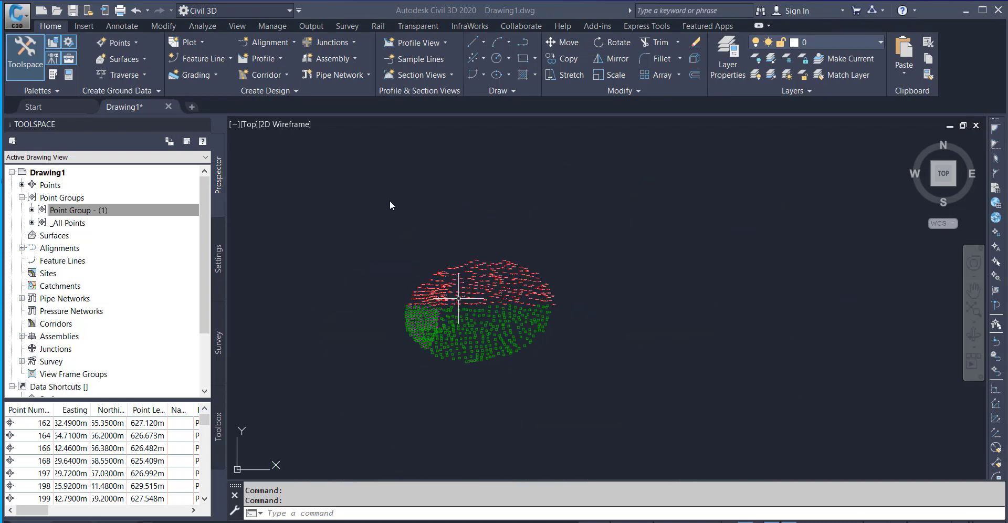
pyautogui.scroll(5, 429, 298)
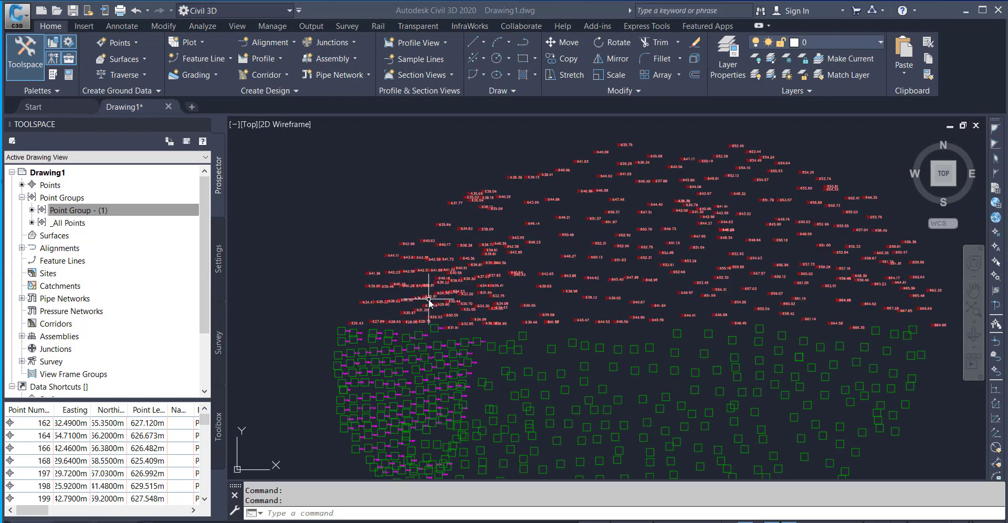
pyautogui.scroll(6, 507, 313)
pyautogui.scroll(-8, 580, 306)
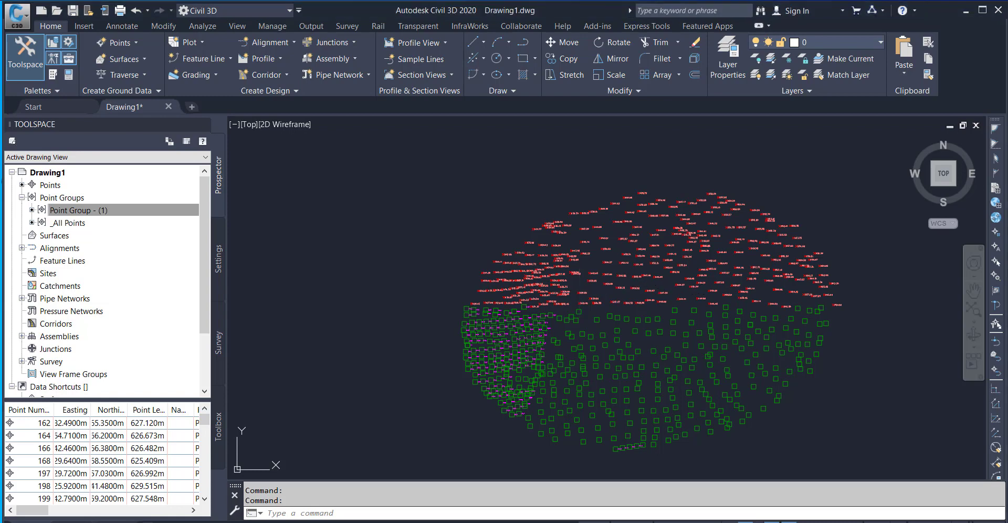
# Compare the styles of the two point groups along their boundary, checking the description labels around P280 close up and the whole survey.
pyautogui.moveTo(618, 333); pyautogui.dragTo(507, 288, button='middle')
pyautogui.scroll(6, 416, 278)
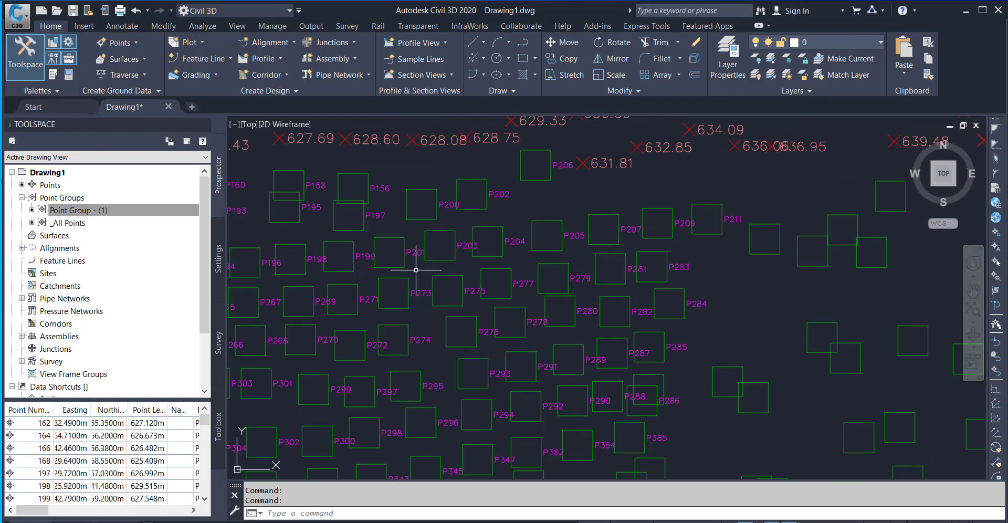
pyautogui.scroll(-5, 427, 275)
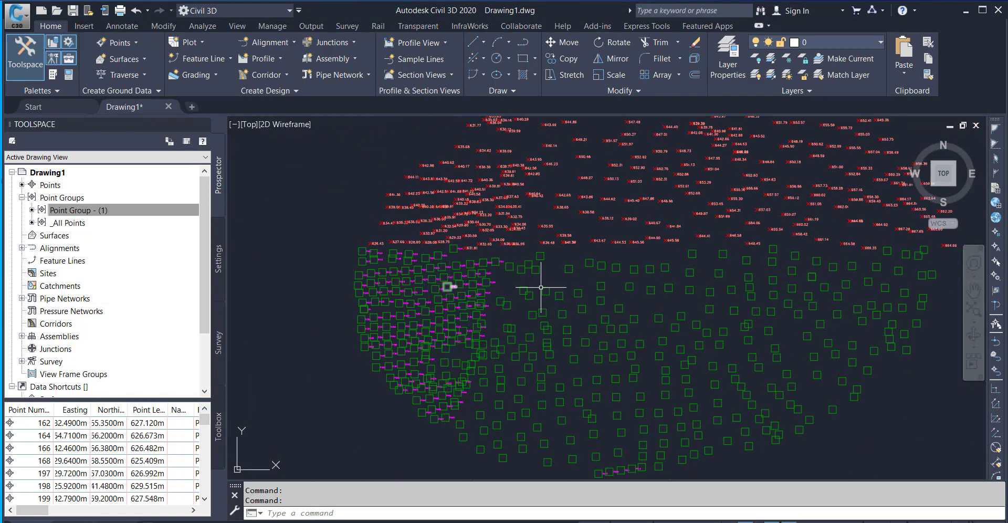
pyautogui.moveTo(590, 281); pyautogui.dragTo(512, 304, button='middle')
pyautogui.scroll(-4, 513, 304)
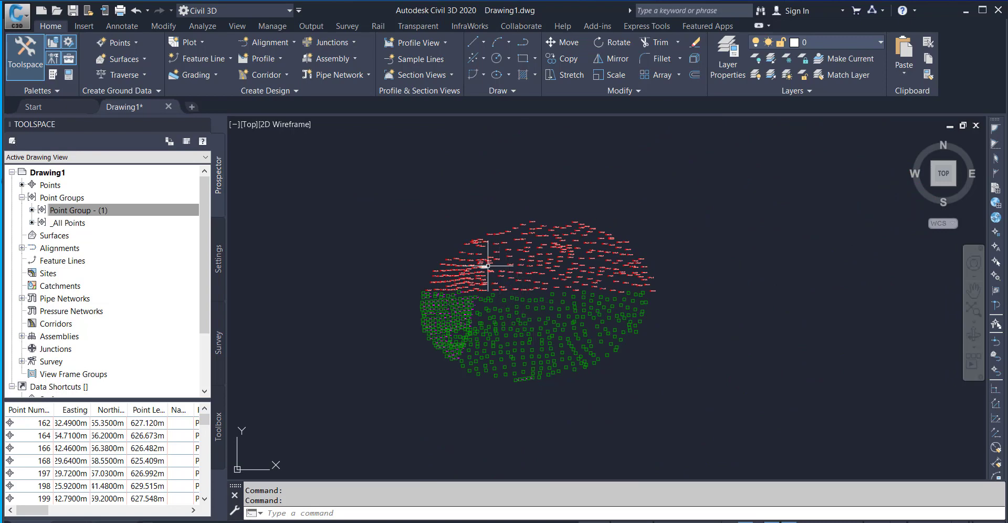
pyautogui.scroll(5, 487, 266)
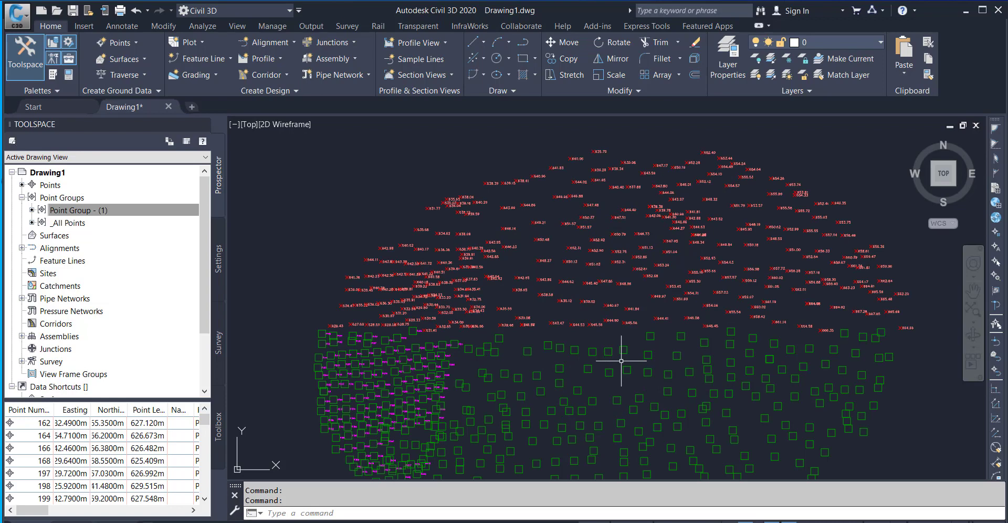
pyautogui.moveTo(621, 360); pyautogui.dragTo(576, 315, button='middle')
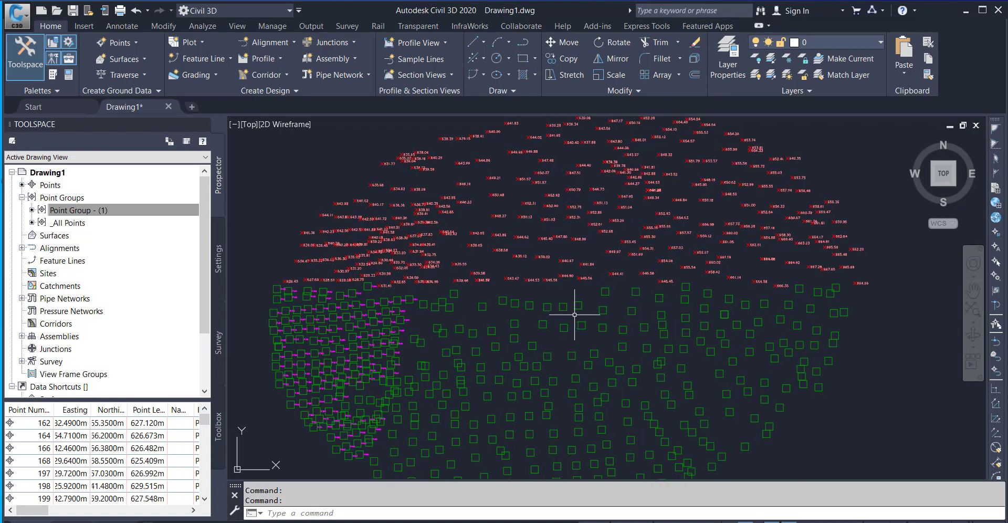
pyautogui.scroll(-4, 574, 315)
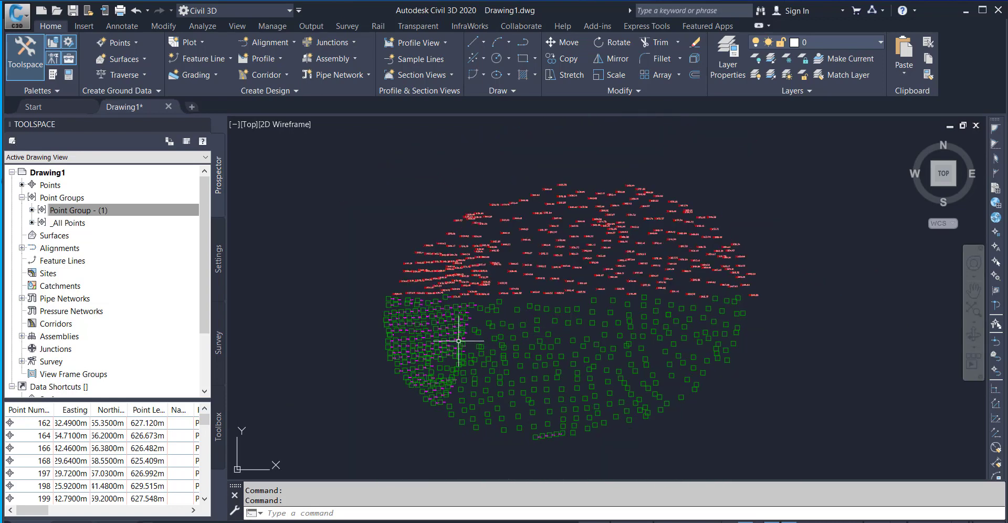
pyautogui.scroll(6, 455, 319)
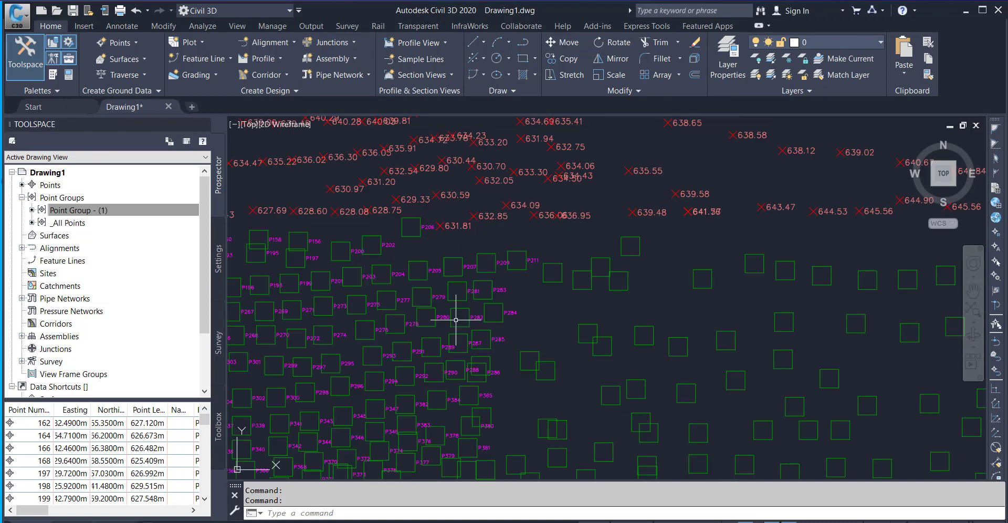
pyautogui.scroll(5, 456, 319)
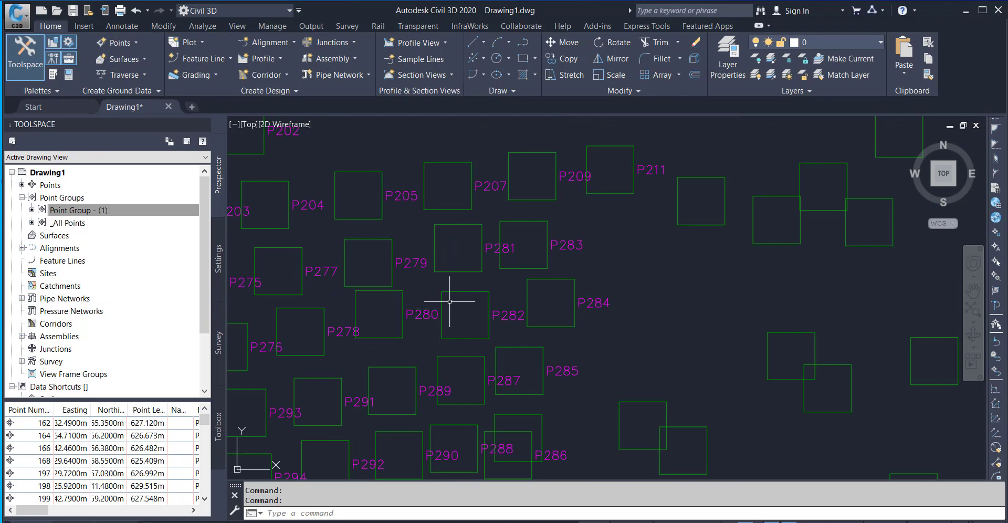
pyautogui.moveTo(414, 312)
pyautogui.scroll(-5, 426, 288)
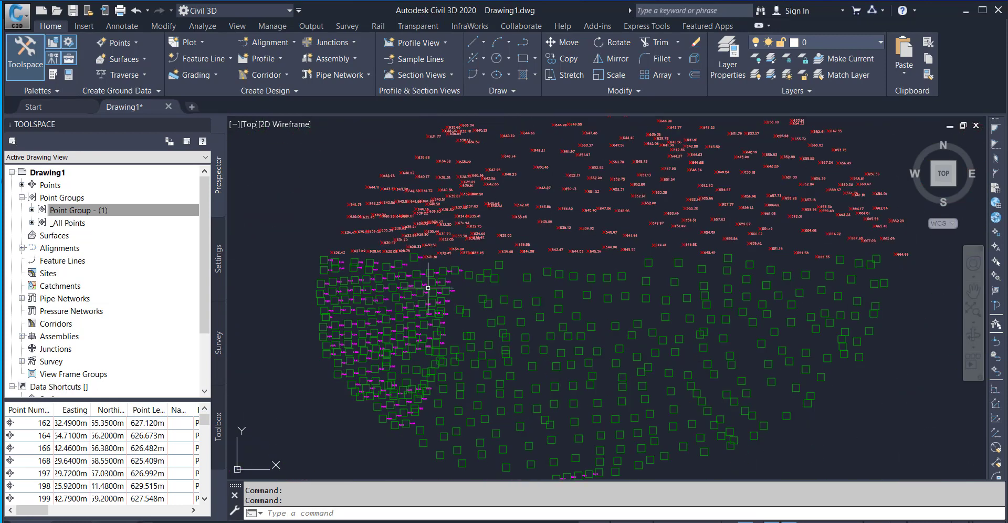
pyautogui.scroll(-6, 548, 288)
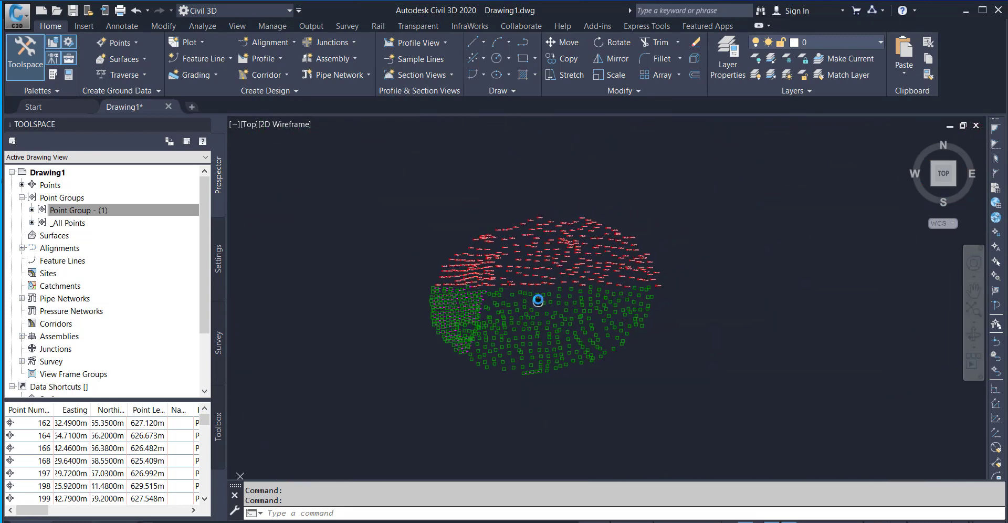